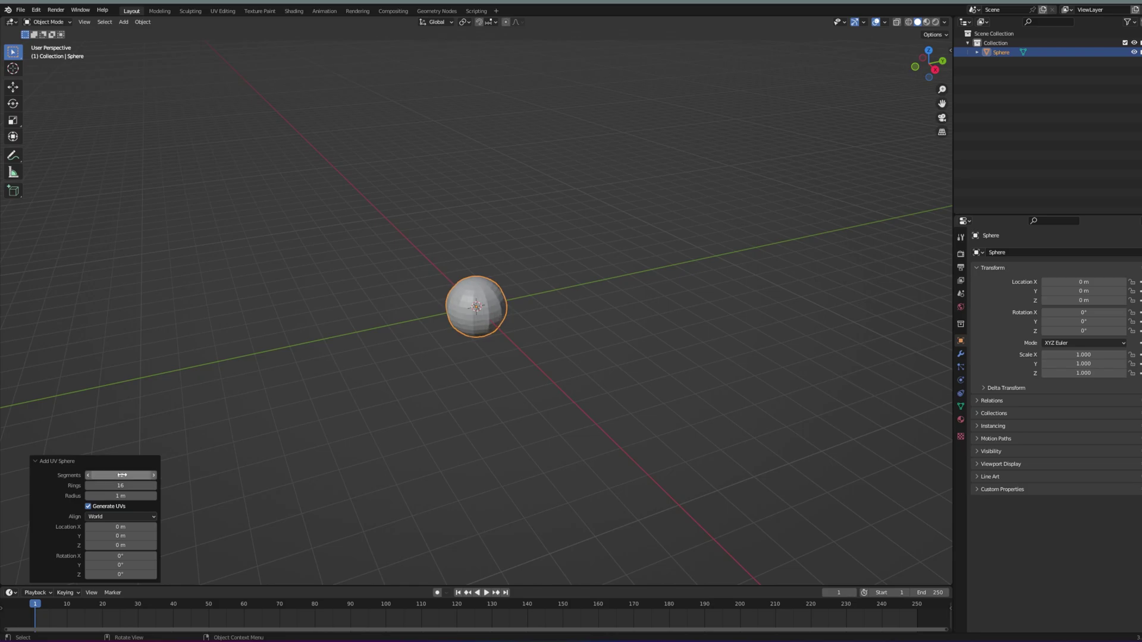
# Dent the sphere's top and bottom poles inward by scaling them along Z to about 0.475 with smooth proportional editing
pyautogui.scroll(5, 483, 324)
pyautogui.scroll(2, 507, 251)
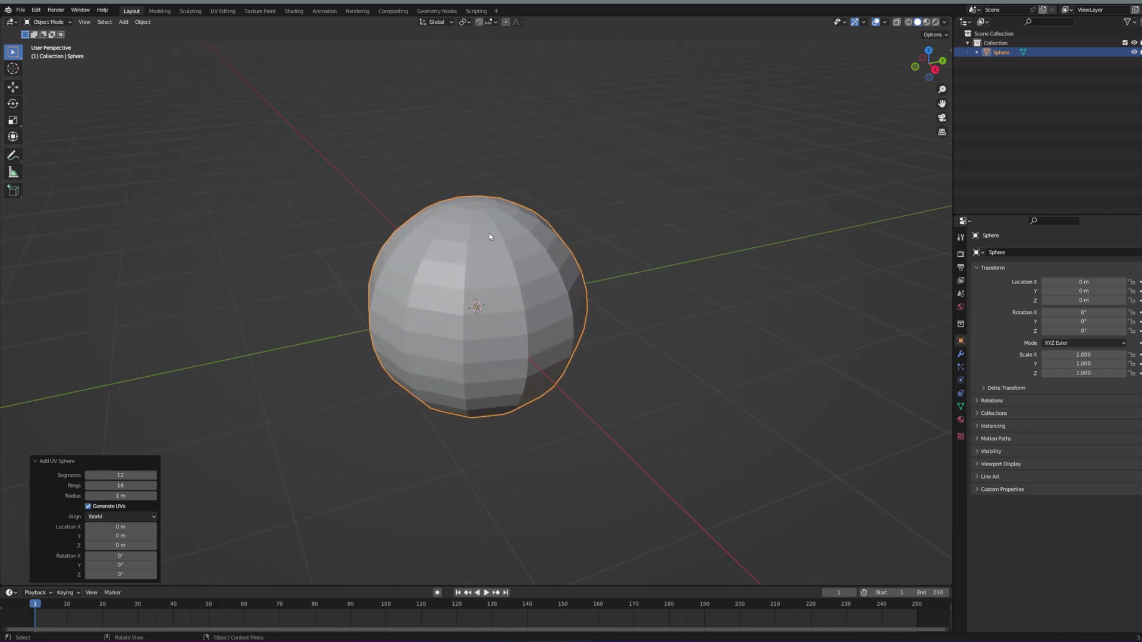
pyautogui.press('Tab')
pyautogui.hotkey('alt', 'a')
pyautogui.press('KP_1')
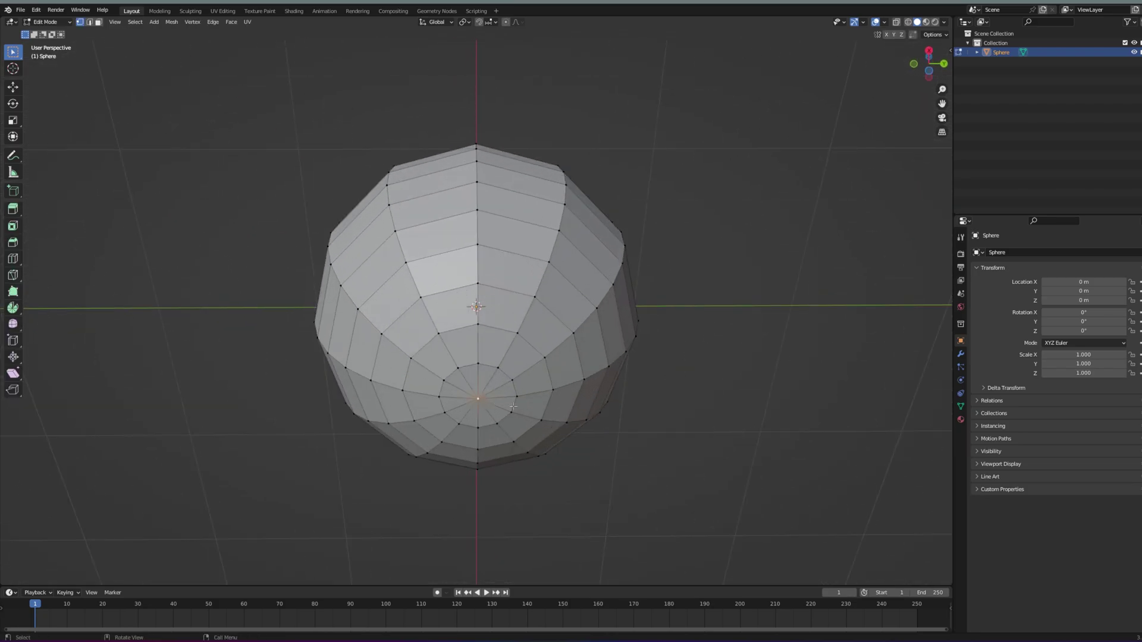
pyautogui.press('s')
pyautogui.press('z')
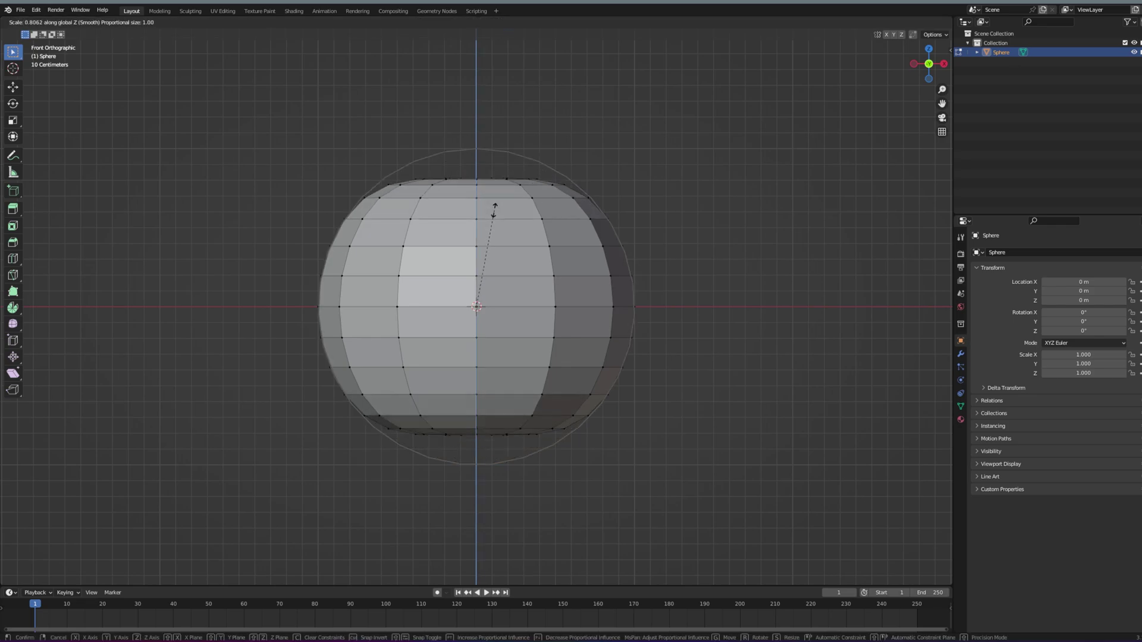
pyautogui.click(492, 252)
pyautogui.moveTo(492, 252); pyautogui.dragTo(484, 214, button='middle')
pyautogui.scroll(5, 483, 214)
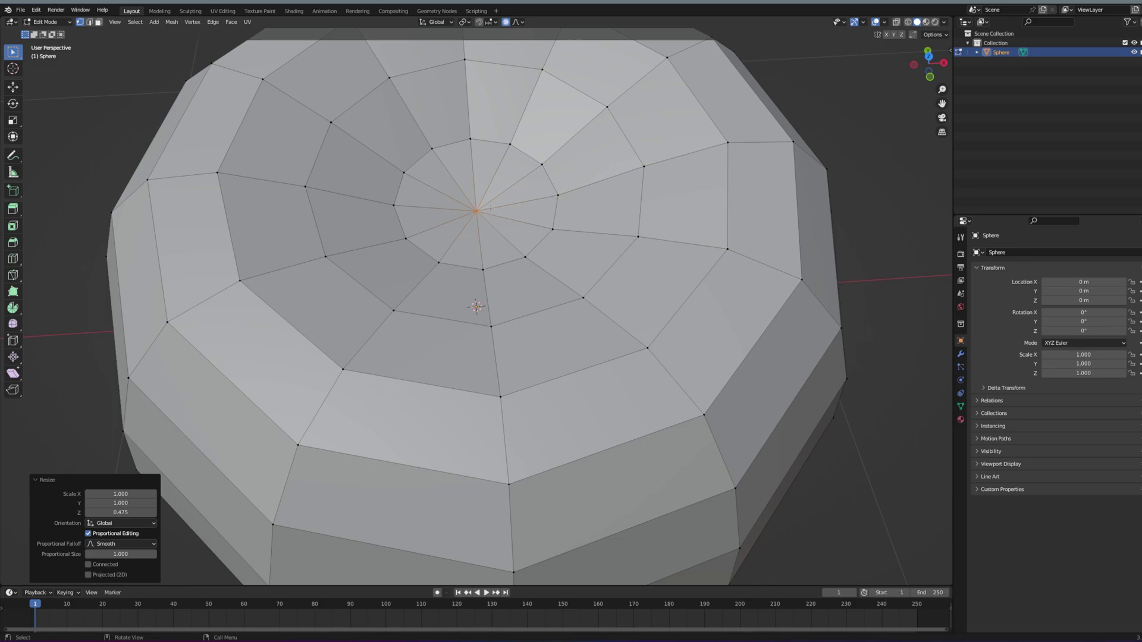
pyautogui.hotkey('ctrl', 'b')
pyautogui.rightClick(478, 211)
pyautogui.click(476, 211)
pyautogui.hotkey('alt', 'e')
pyautogui.click(520, 213)
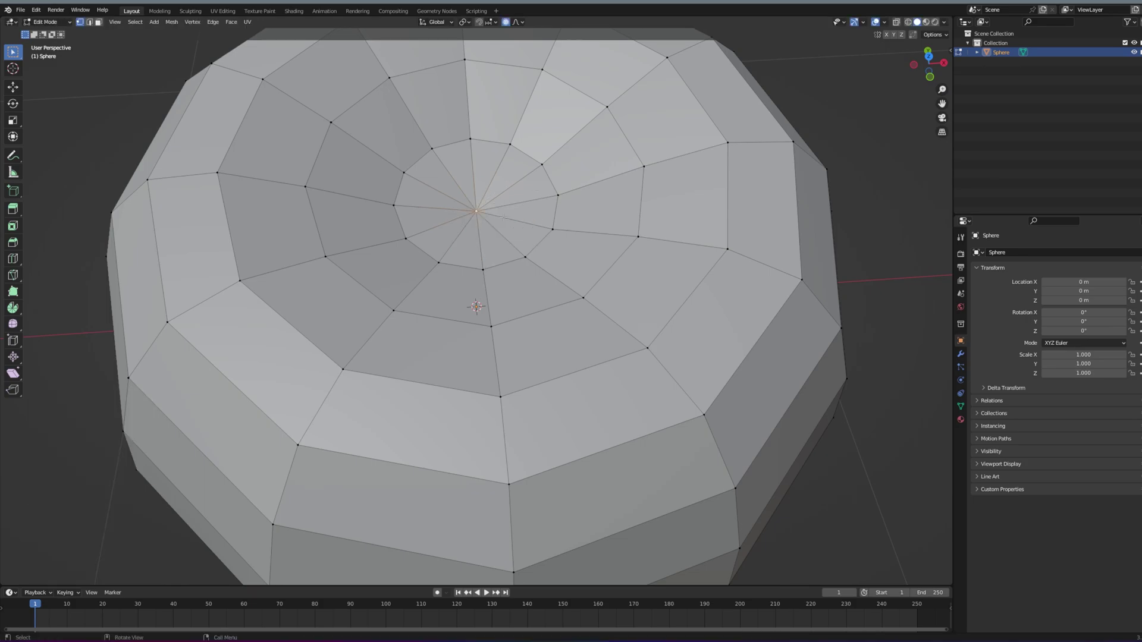
pyautogui.hotkey('ctrl', 'e')
pyautogui.moveTo(523, 189)
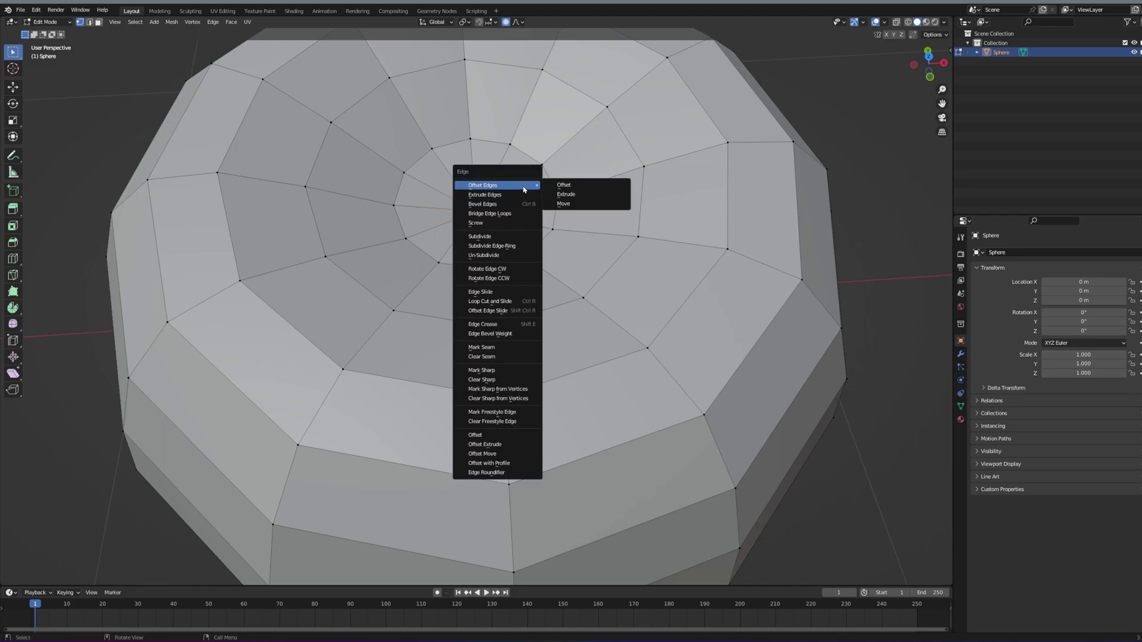
pyautogui.press('Escape')
pyautogui.hotkey('alt', 'e')
pyautogui.click(470, 221)
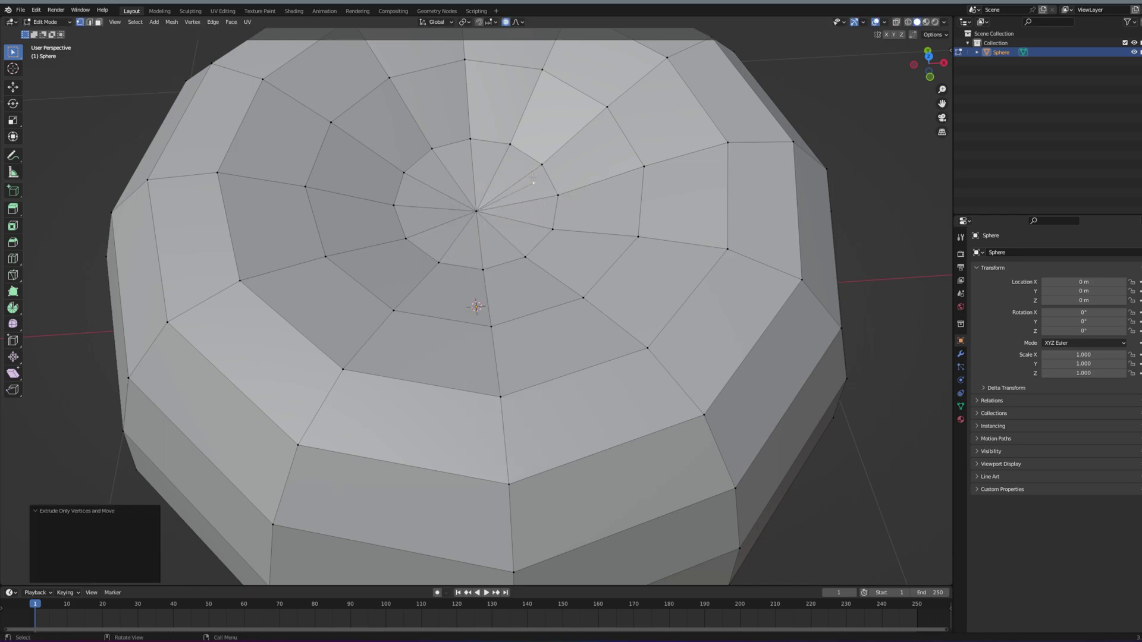
pyautogui.scroll(1, 496, 210)
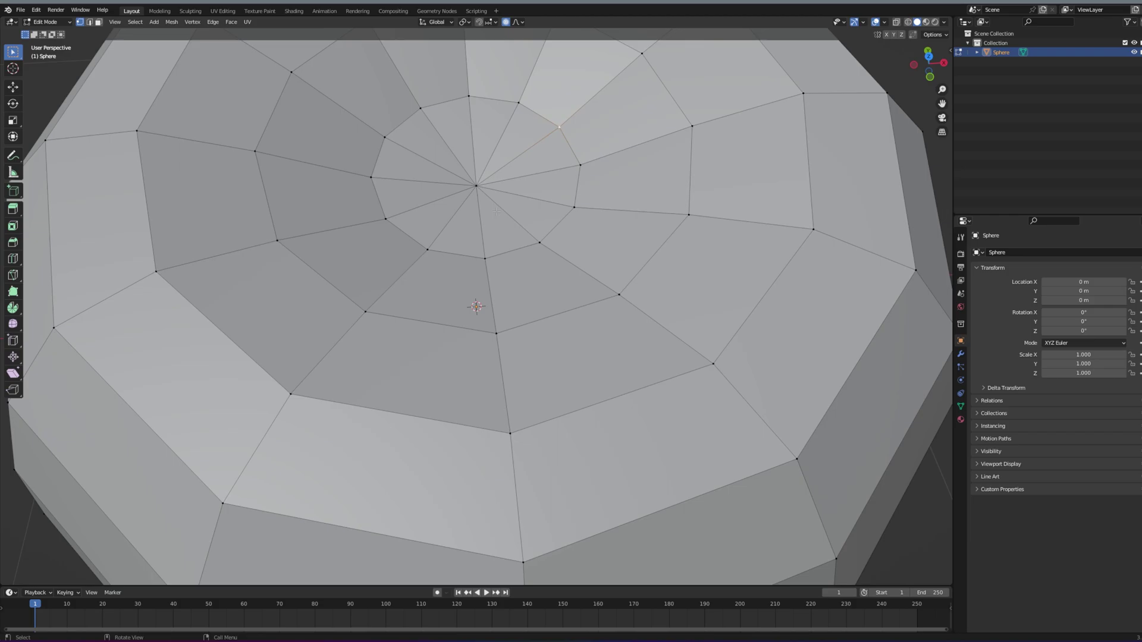
# Try to select the edges around the top pole with the Edge Loops selection
pyautogui.scroll(-6, 497, 210)
pyautogui.moveTo(496, 210); pyautogui.dragTo(462, 189, button='middle')
pyautogui.moveTo(502, 250); pyautogui.dragTo(498, 210, button='middle')
pyautogui.scroll(2, 497, 210)
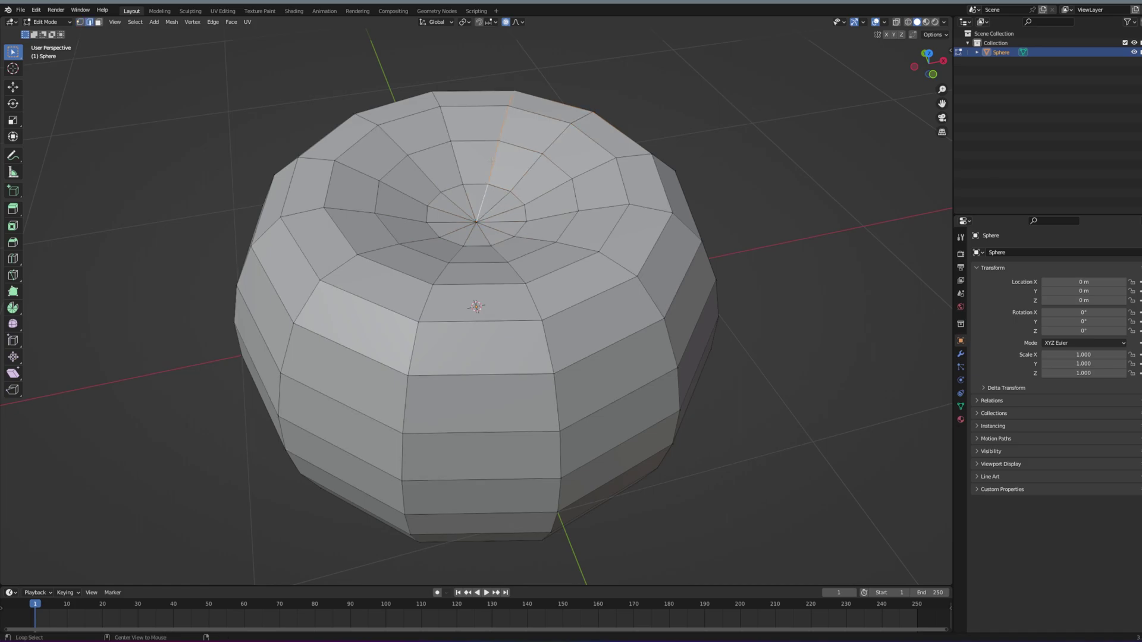
pyautogui.rightClick(489, 225)
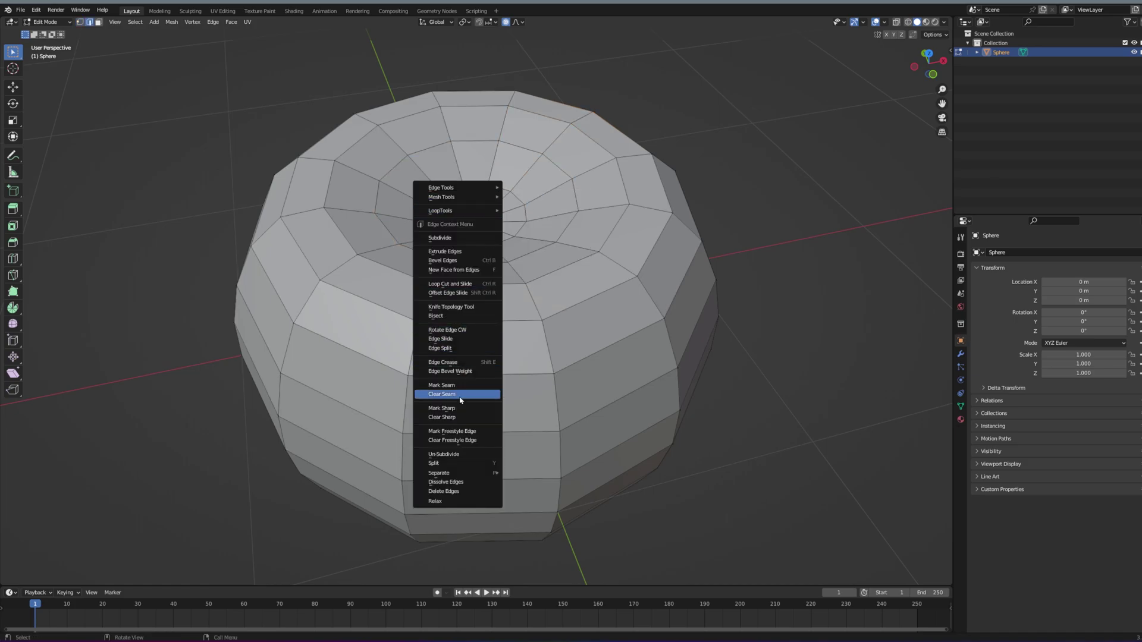
pyautogui.click(213, 21)
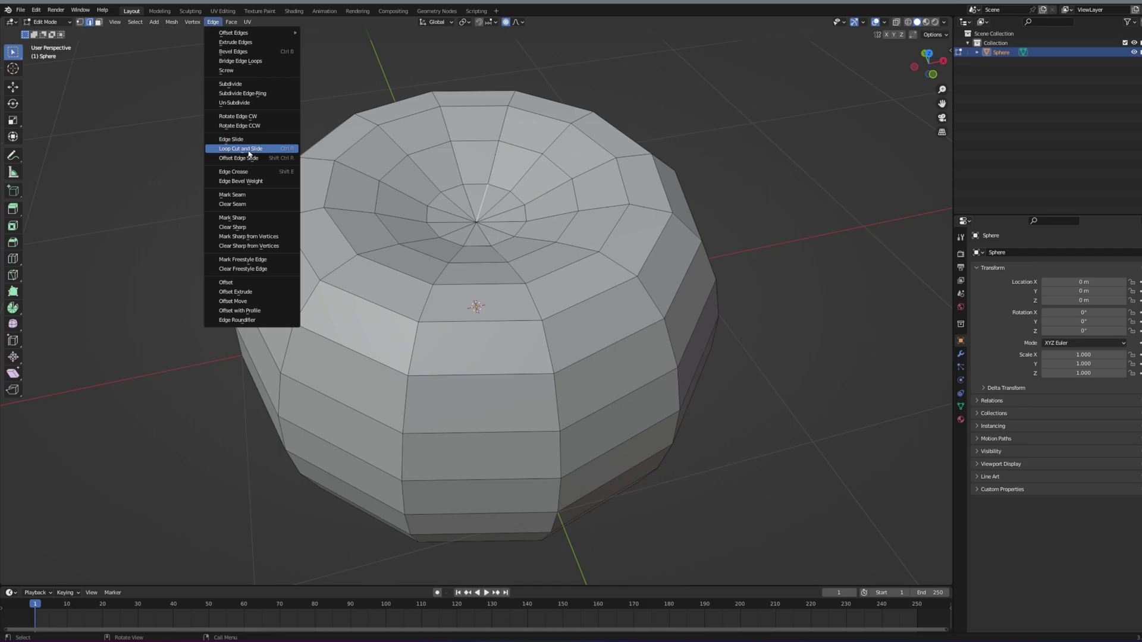
pyautogui.click(135, 22)
pyautogui.moveTo(190, 173)
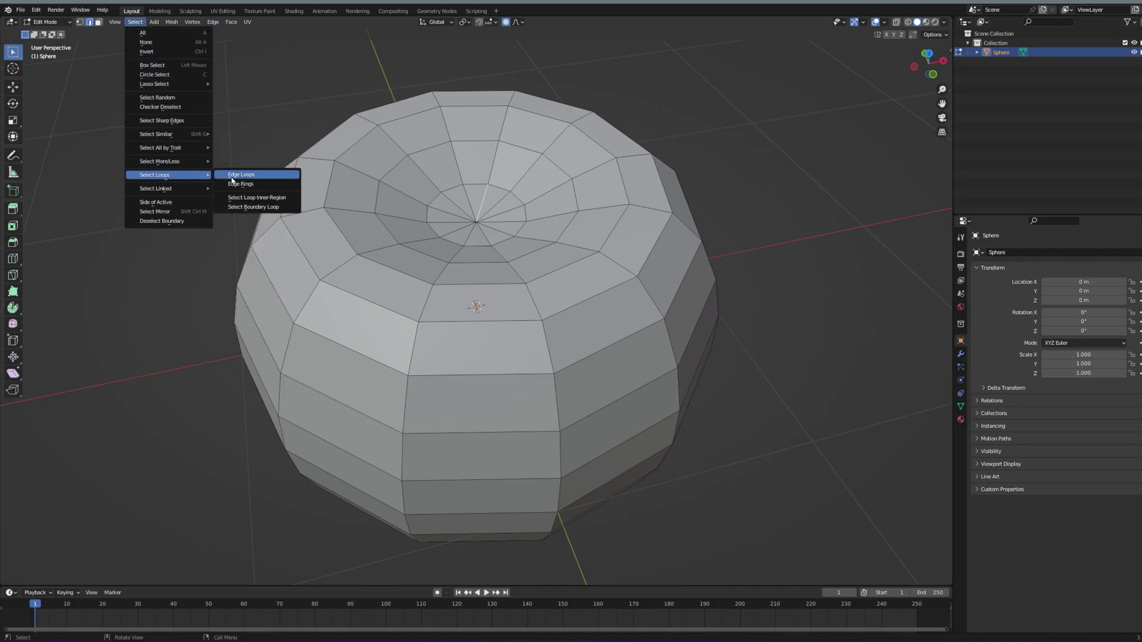
pyautogui.click(260, 176)
# Delete the ring of faces around the sphere's top pole
pyautogui.click(503, 204)
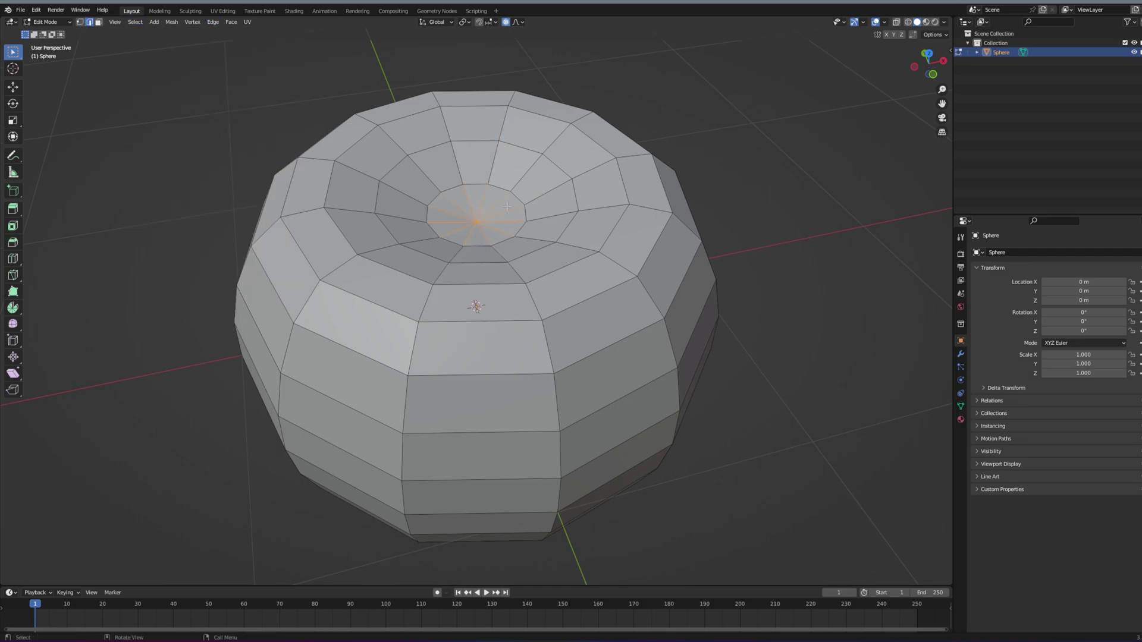
pyautogui.press('KP_Decimal')
pyautogui.press('KP_7')
pyautogui.moveTo(508, 327); pyautogui.dragTo(518, 331)
pyautogui.press('x')
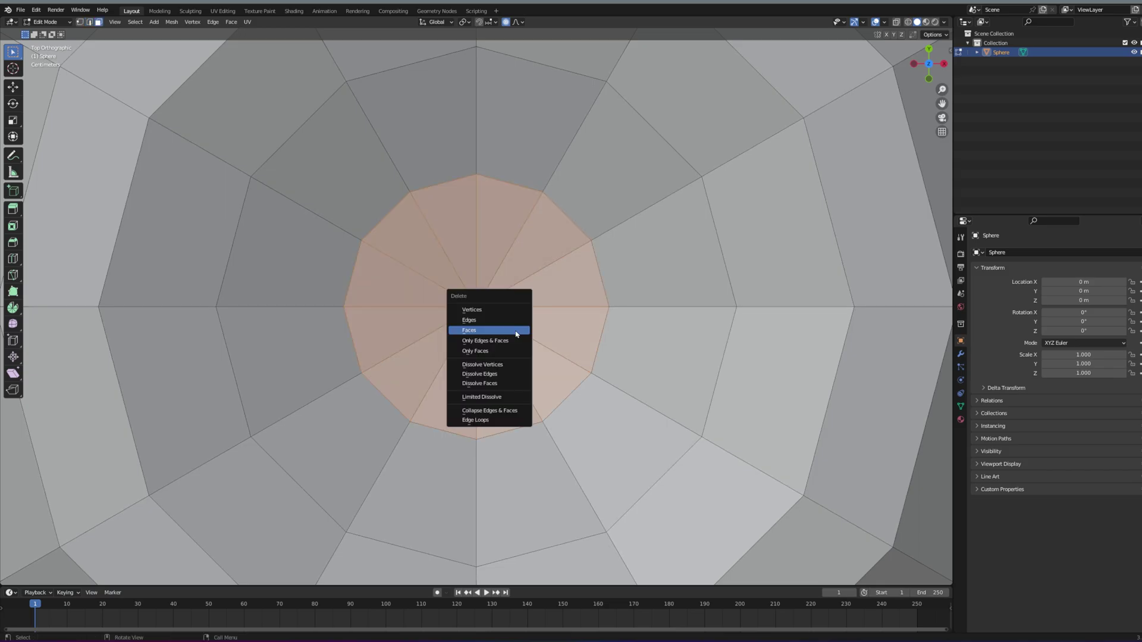
pyautogui.click(518, 331)
# Flatten the edge loop around the top hole by scaling it to 0 along Z
pyautogui.moveTo(661, 143); pyautogui.dragTo(647, 75, button='middle')
pyautogui.scroll(1, 654, 105)
pyautogui.press('2')
pyautogui.keyDown('alt'); pyautogui.click(653, 105); pyautogui.keyUp('alt')
pyautogui.scroll(-3, 653, 104)
pyautogui.press('s')
pyautogui.press('z')
pyautogui.press('0')
pyautogui.scroll(-1, 536, 105)
pyautogui.click(512, 104)
# Delete the ring of faces around the sphere's bottom pole
pyautogui.scroll(-2, 513, 104)
pyautogui.moveTo(513, 104); pyautogui.dragTo(467, 94, button='middle')
pyautogui.press('Tab')
pyautogui.scroll(-1, 466, 95)
pyautogui.moveTo(535, 202); pyautogui.dragTo(543, 238, button='middle')
pyautogui.scroll(-6, 542, 297)
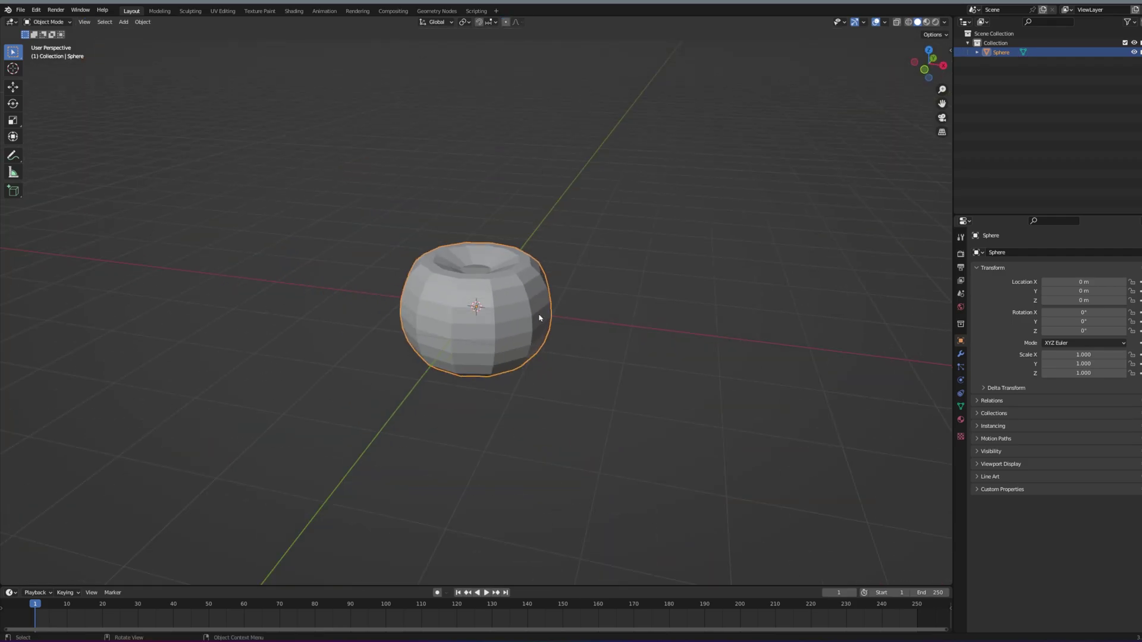
pyautogui.moveTo(540, 316); pyautogui.dragTo(507, 184, button='middle')
pyautogui.scroll(5, 502, 277)
pyautogui.press('Tab')
pyautogui.moveTo(465, 308); pyautogui.dragTo(490, 334)
pyautogui.press('x')
pyautogui.click(507, 321)
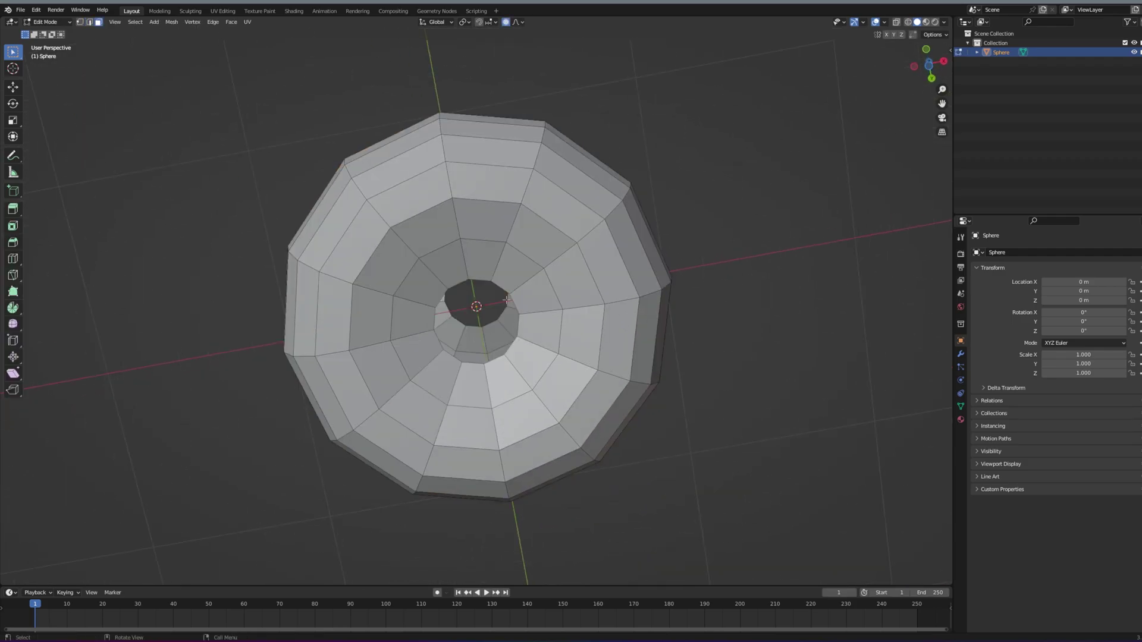
# Cap the bottom hole with a face, inset it and extrude it inward about 0.089 m
pyautogui.press('f')
pyautogui.scroll(-2, 515, 231)
pyautogui.press('i')
pyautogui.click(492, 322)
pyautogui.click(491, 322)
pyautogui.press('s')
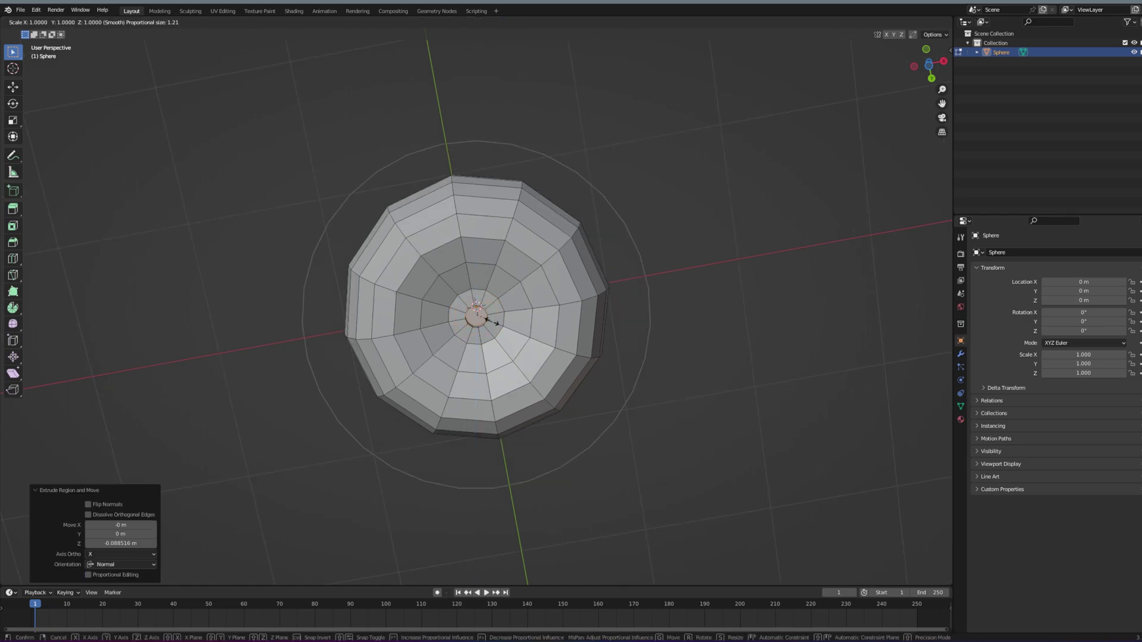
pyautogui.click(483, 321)
# Fill the top hole with a face and inset it by about 0.074 m
pyautogui.moveTo(483, 321); pyautogui.dragTo(519, 375, button='middle')
pyautogui.press('Tab')
pyautogui.scroll(5, 520, 375)
pyautogui.press('Tab')
pyautogui.keyDown('alt'); pyautogui.click(478, 244); pyautogui.keyUp('alt')
pyautogui.press('f')
pyautogui.press('i')
pyautogui.click(475, 205)
pyautogui.hotkey('ctrl', 'z')
pyautogui.press('i')
pyautogui.click(476, 206)
# Extrude the inset top face upward to start the stem and scale its end down slightly
pyautogui.scroll(-3, 477, 206)
pyautogui.moveTo(477, 206); pyautogui.dragTo(480, 185, button='middle')
pyautogui.scroll(1, 481, 184)
pyautogui.press('e')
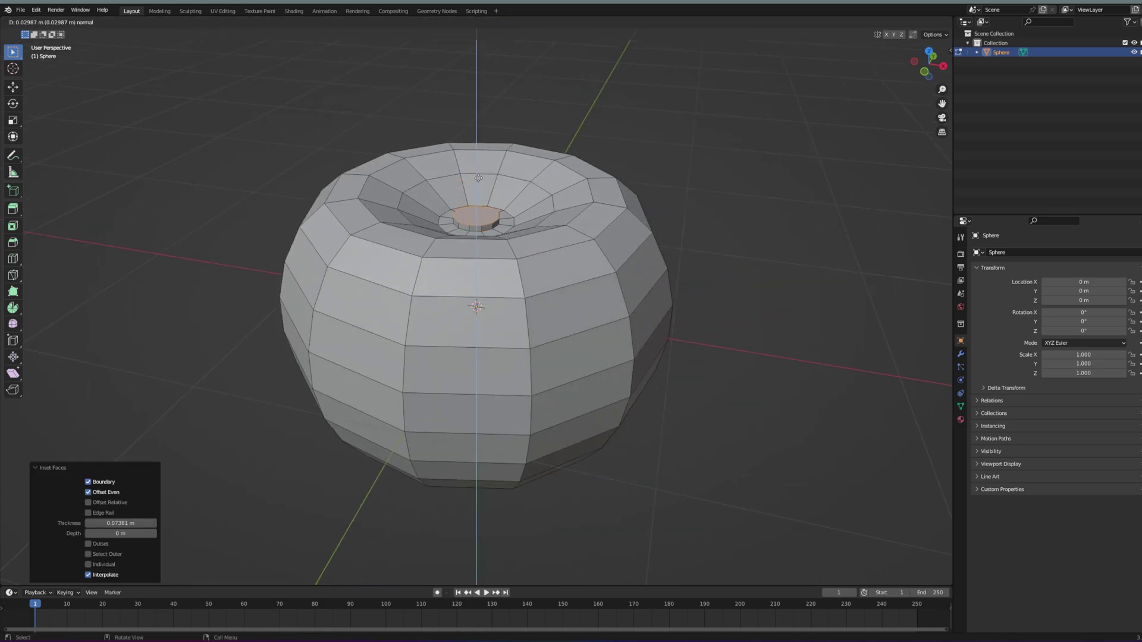
pyautogui.click(481, 149)
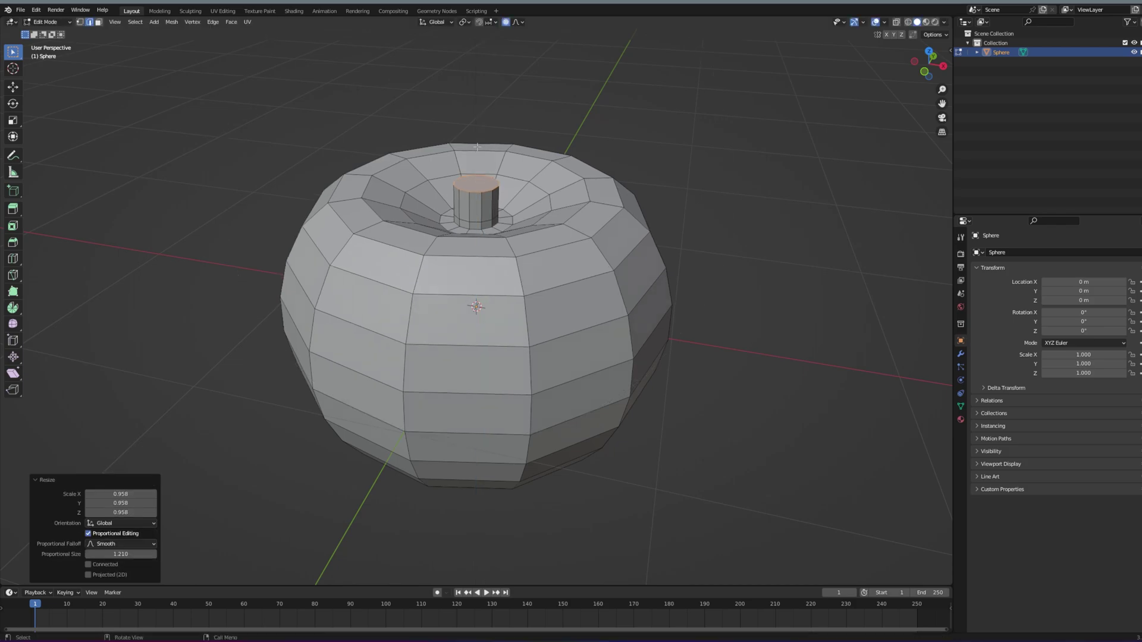
pyautogui.press('s')
pyautogui.click(460, 155)
# Extrude the stem's end face upward again and flare it by scaling it to about 1.25
pyautogui.press('e')
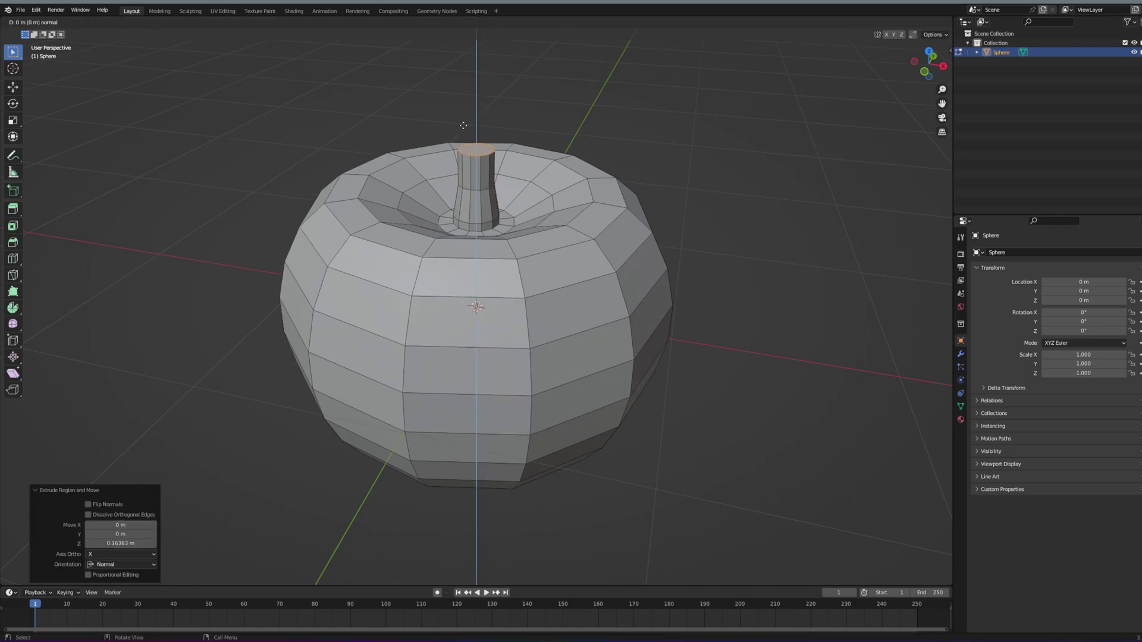
pyautogui.click(457, 105)
pyautogui.press('s')
pyautogui.click(450, 102)
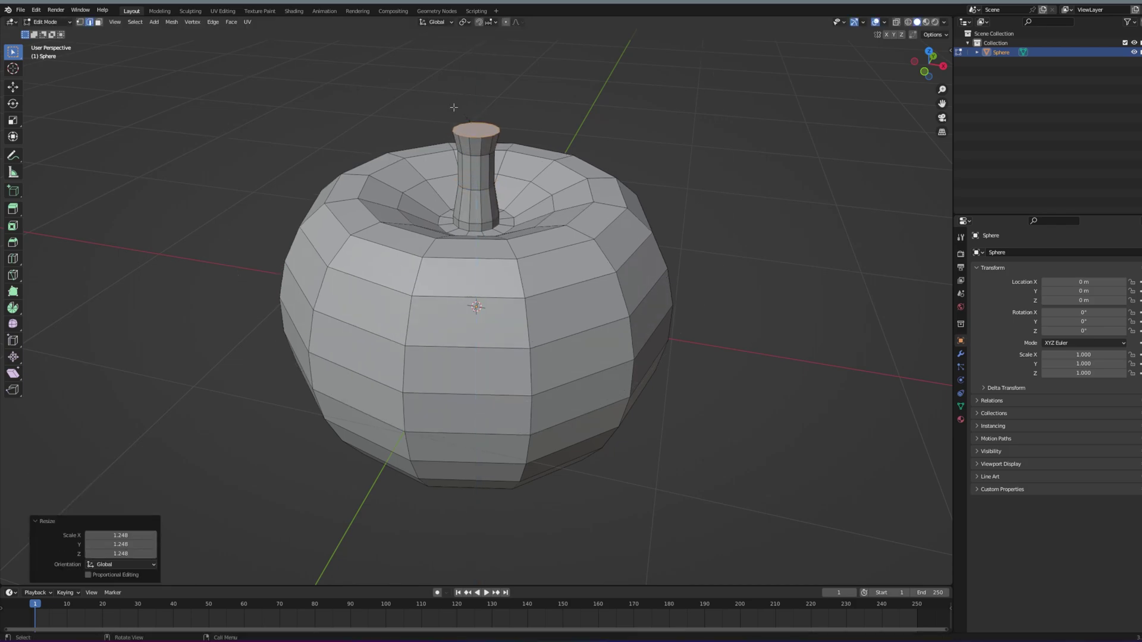
# Bend the stem by moving its top face and the edge loop beneath it sideways
pyautogui.keyDown('alt'); pyautogui.keyDown('shift'); pyautogui.click(476, 155); pyautogui.keyUp('shift'); pyautogui.keyUp('alt')
pyautogui.press('g')
pyautogui.click(495, 147)
pyautogui.moveTo(495, 148)
pyautogui.mouseDown(button='middle')
pyautogui.moveTo(498, 109)
pyautogui.moveTo(505, 152)
pyautogui.mouseUp(button='middle')
pyautogui.scroll(-1, 499, 110)
pyautogui.press('Tab')
pyautogui.moveTo(556, 255)
pyautogui.mouseDown(button='middle')
pyautogui.moveTo(599, 179)
pyautogui.moveTo(543, 259)
pyautogui.moveTo(555, 243)
pyautogui.mouseUp(button='middle')
pyautogui.scroll(1, 553, 253)
pyautogui.scroll(-1, 554, 255)
# Select all the stem faces and separate them from the pumpkin body into their own object
pyautogui.press('Tab')
pyautogui.keyDown('alt'); pyautogui.click(531, 339); pyautogui.keyUp('alt')
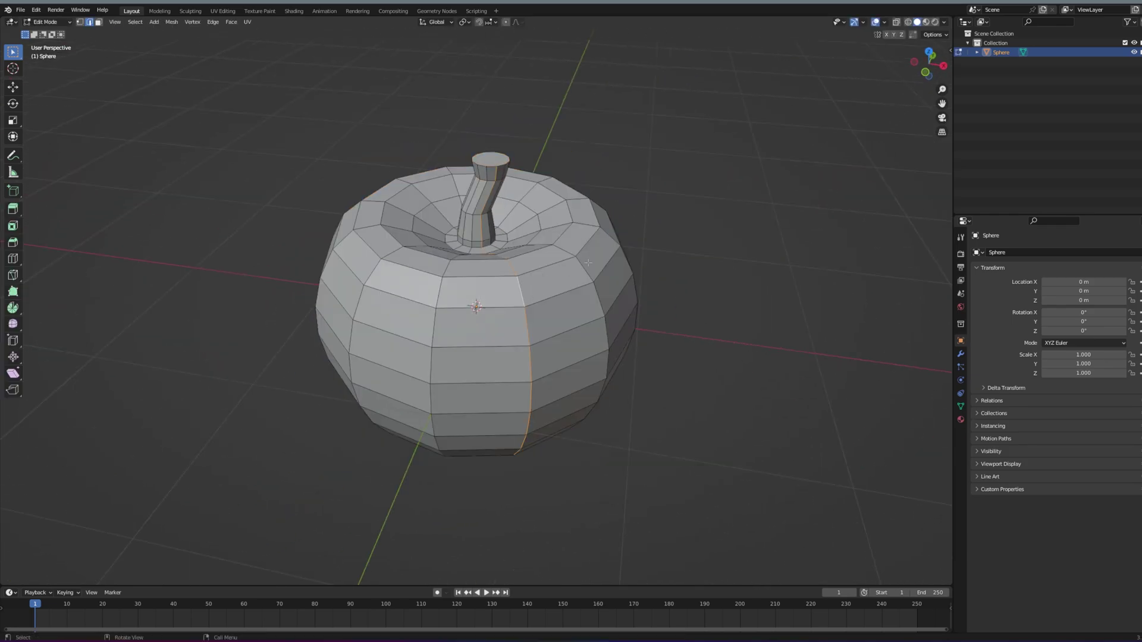
pyautogui.moveTo(531, 315); pyautogui.dragTo(479, 351, button='middle')
pyautogui.scroll(3, 488, 309)
pyautogui.click(511, 58)
pyautogui.press('3')
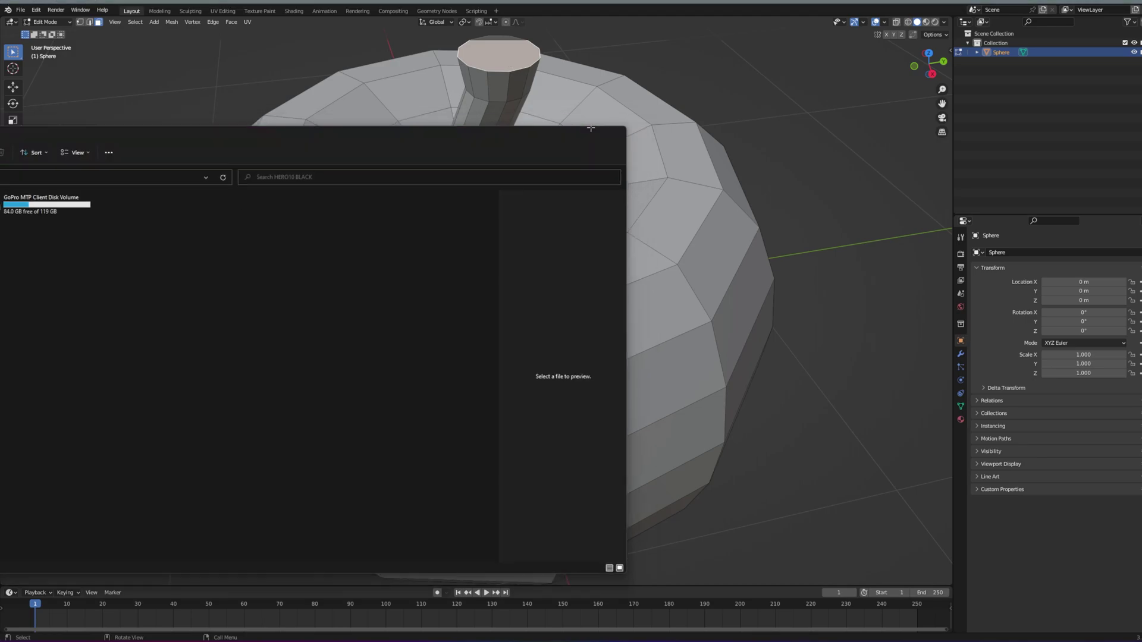
pyautogui.press('ctrl+KP_Add')
pyautogui.press('ctrl+KP_Add')
pyautogui.rightClick(514, 130)
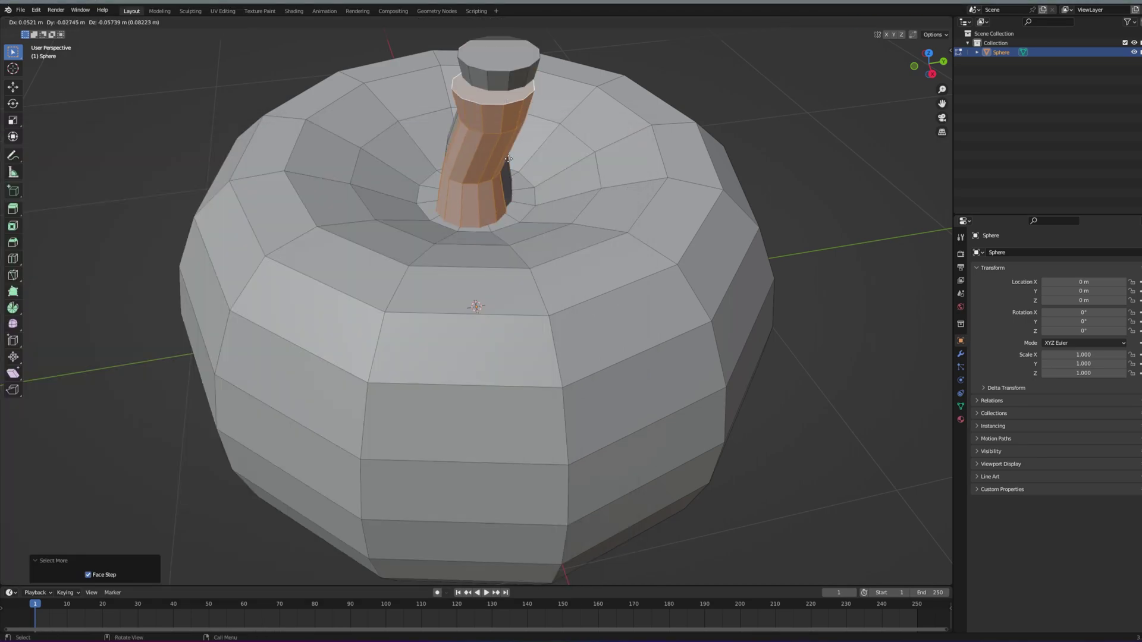
pyautogui.press('p')
pyautogui.click(504, 156)
pyautogui.scroll(-2, 504, 144)
pyautogui.press('Tab')
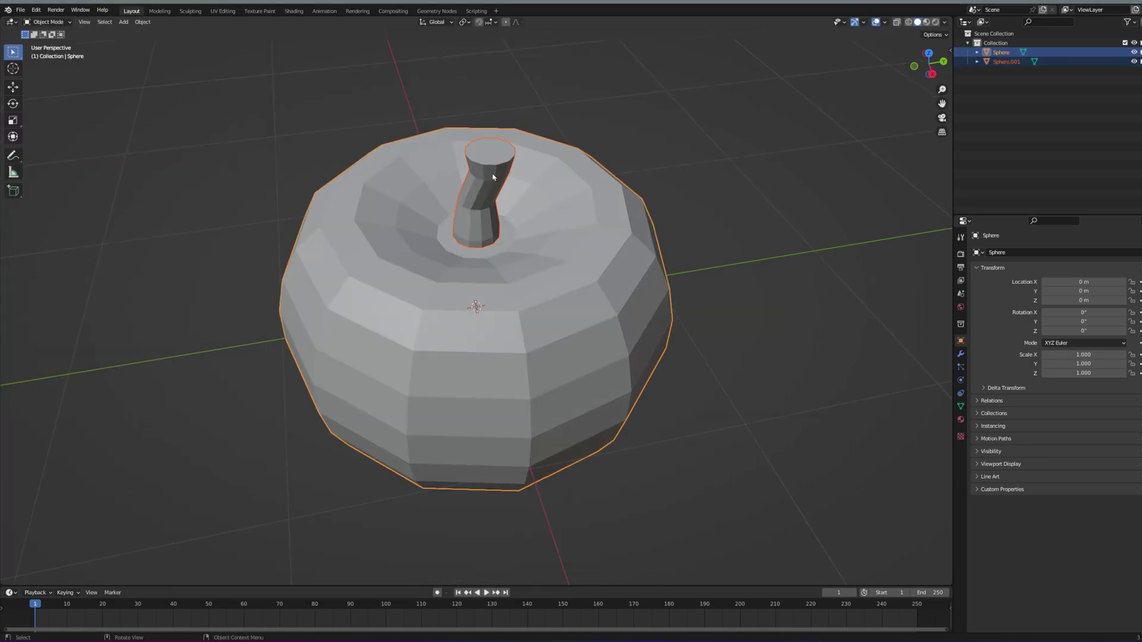
# Select every other vertical edge loop around the pumpkin body and scale them inward to about 0.9 to form grooves
pyautogui.click(504, 144)
pyautogui.scroll(-3, 492, 209)
pyautogui.click(499, 278)
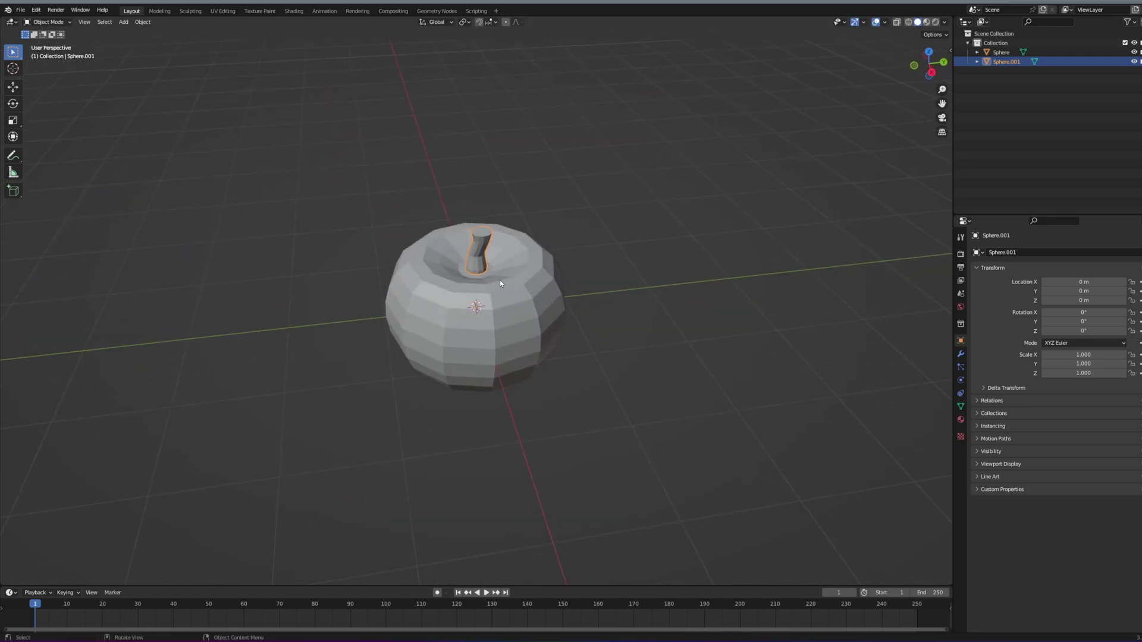
pyautogui.press('Tab')
pyautogui.scroll(2, 505, 288)
pyautogui.keyDown('alt'); pyautogui.click(499, 279); pyautogui.keyUp('alt')
pyautogui.scroll(1, 495, 282)
pyautogui.moveTo(497, 283); pyautogui.dragTo(449, 286, button='middle')
pyautogui.keyDown('alt'); pyautogui.keyDown('shift'); pyautogui.click(531, 284); pyautogui.keyUp('shift'); pyautogui.keyUp('alt')
pyautogui.keyDown('alt'); pyautogui.keyDown('shift'); pyautogui.click(540, 288); pyautogui.keyUp('shift'); pyautogui.keyUp('alt')
pyautogui.keyDown('alt'); pyautogui.keyDown('shift'); pyautogui.click(540, 289); pyautogui.keyUp('shift'); pyautogui.keyUp('alt')
pyautogui.moveTo(540, 288); pyautogui.dragTo(454, 290, button='middle')
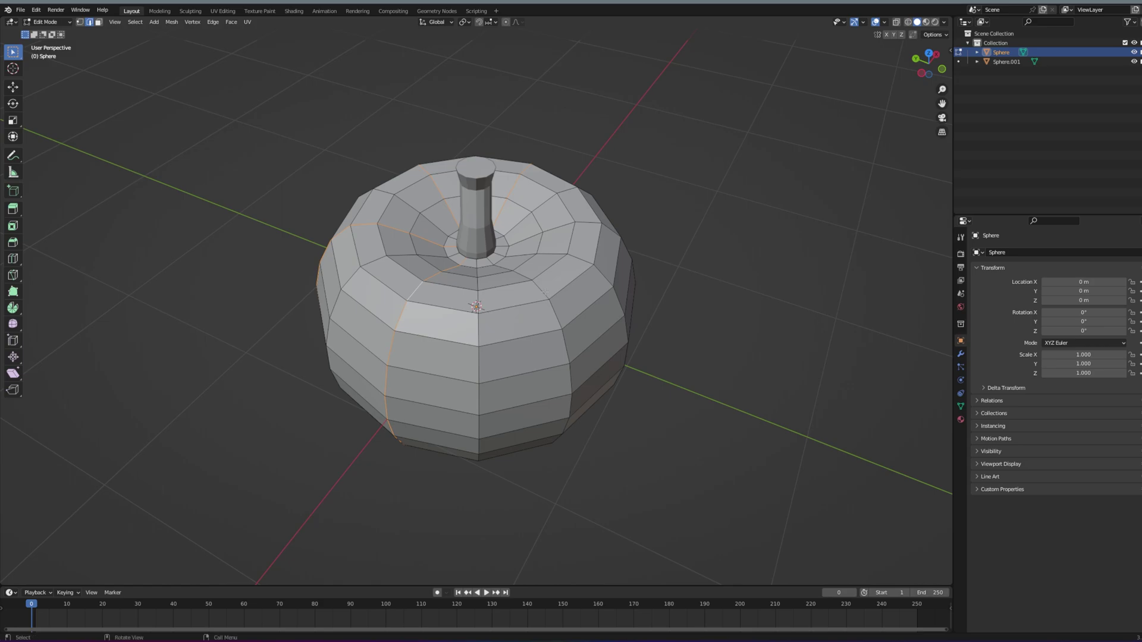
pyautogui.scroll(-3, 545, 292)
pyautogui.moveTo(545, 293); pyautogui.dragTo(465, 307, button='middle')
pyautogui.moveTo(547, 270); pyautogui.dragTo(539, 277, button='middle')
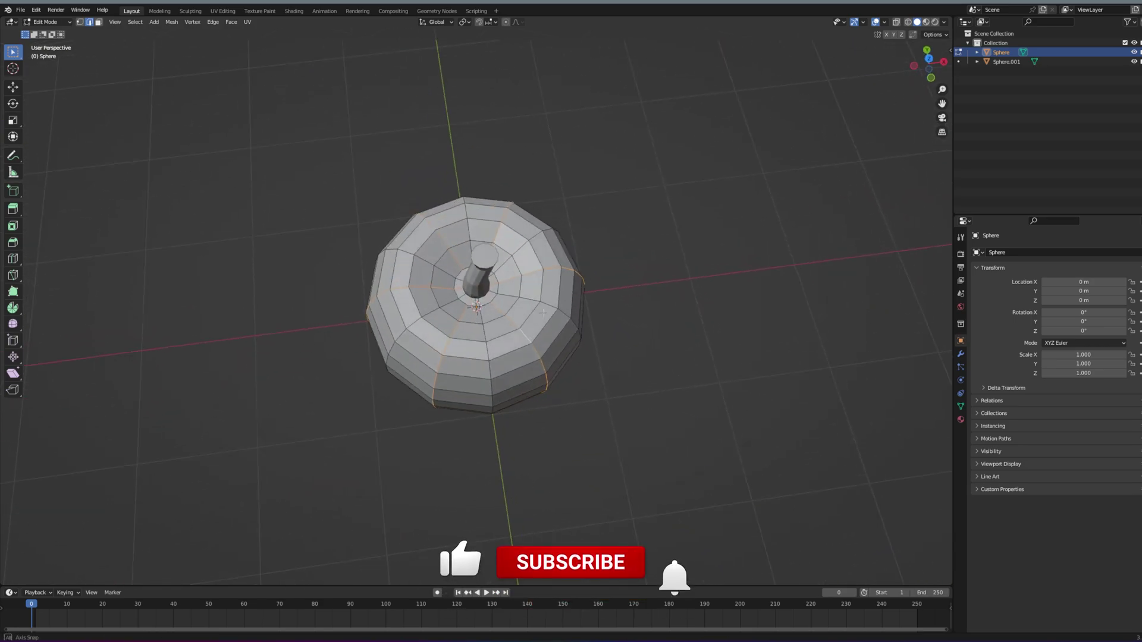
pyautogui.scroll(2, 539, 277)
pyautogui.press('s')
pyautogui.click(531, 284)
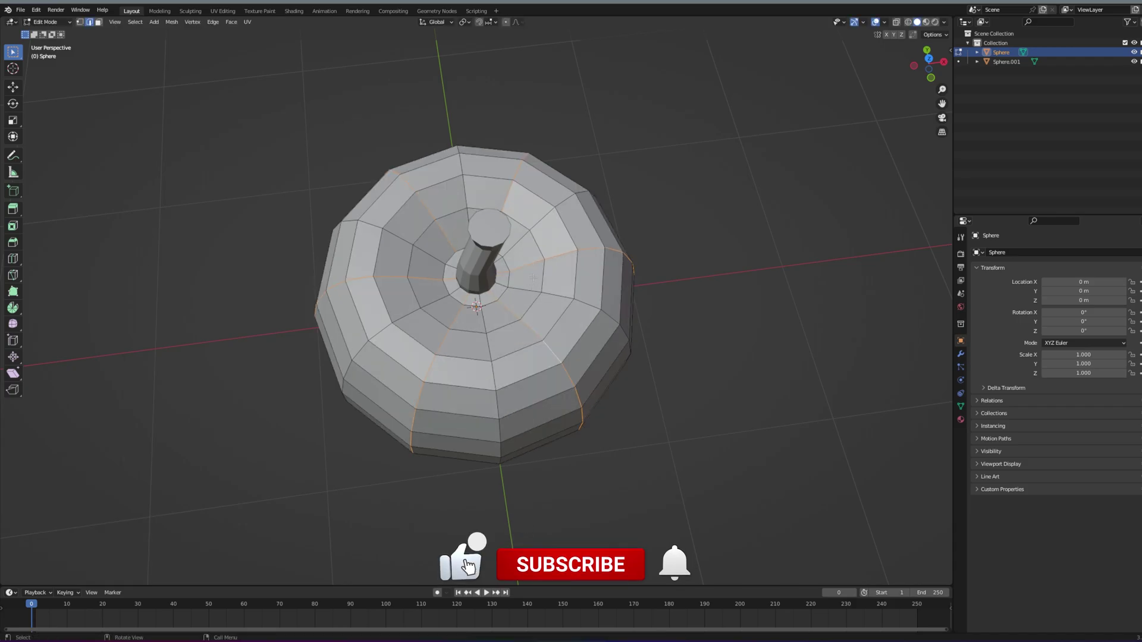
pyautogui.moveTo(531, 283); pyautogui.dragTo(474, 245, button='middle')
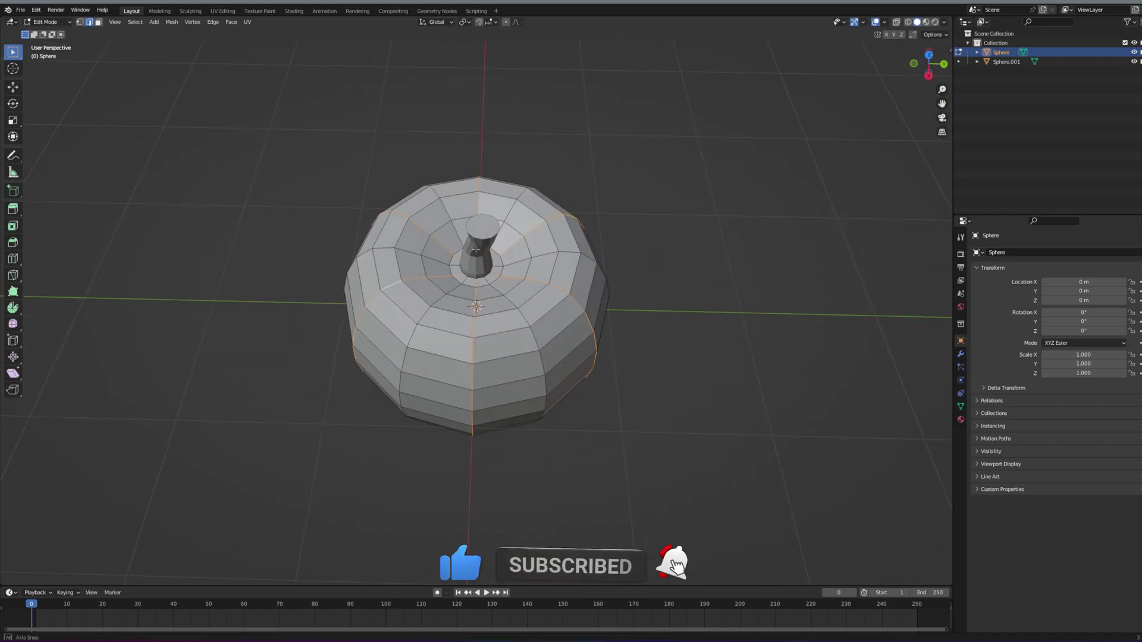
pyautogui.scroll(2, 475, 246)
pyautogui.press('s')
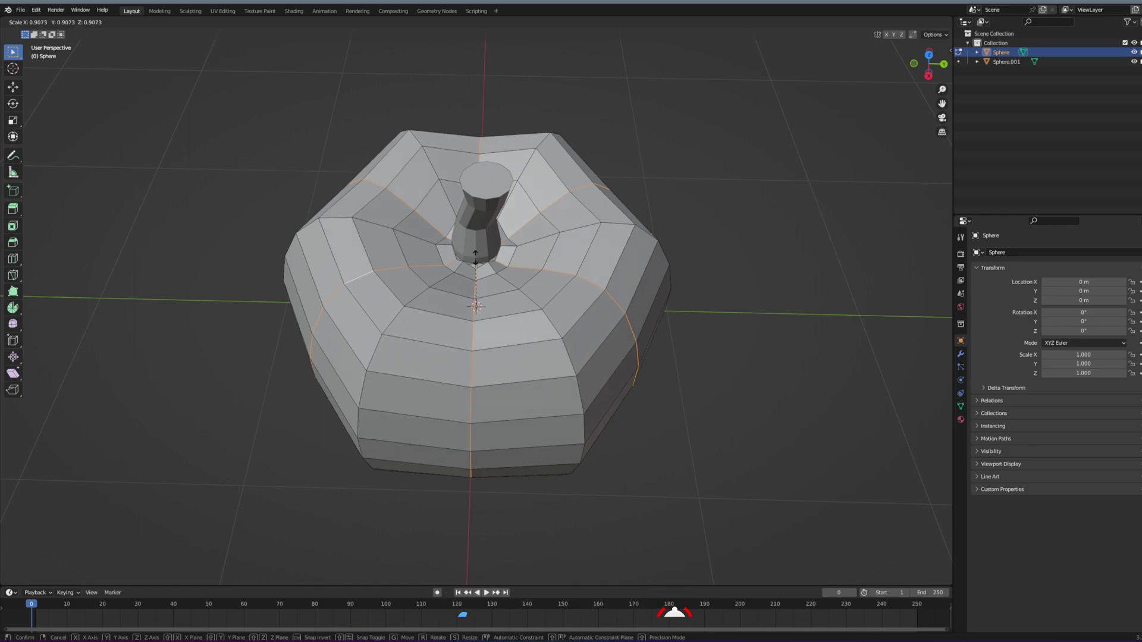
pyautogui.click(467, 257)
# Bevel the selected groove edge loops into narrow strips
pyautogui.hotkey('ctrl', 'b')
pyautogui.click(511, 313)
pyautogui.moveTo(513, 311); pyautogui.dragTo(630, 312, button='middle')
pyautogui.scroll(1, 631, 312)
pyautogui.press('s')
pyautogui.click(601, 301)
pyautogui.hotkey('ctrl', 'z')
pyautogui.hotkey('alt', 'e')
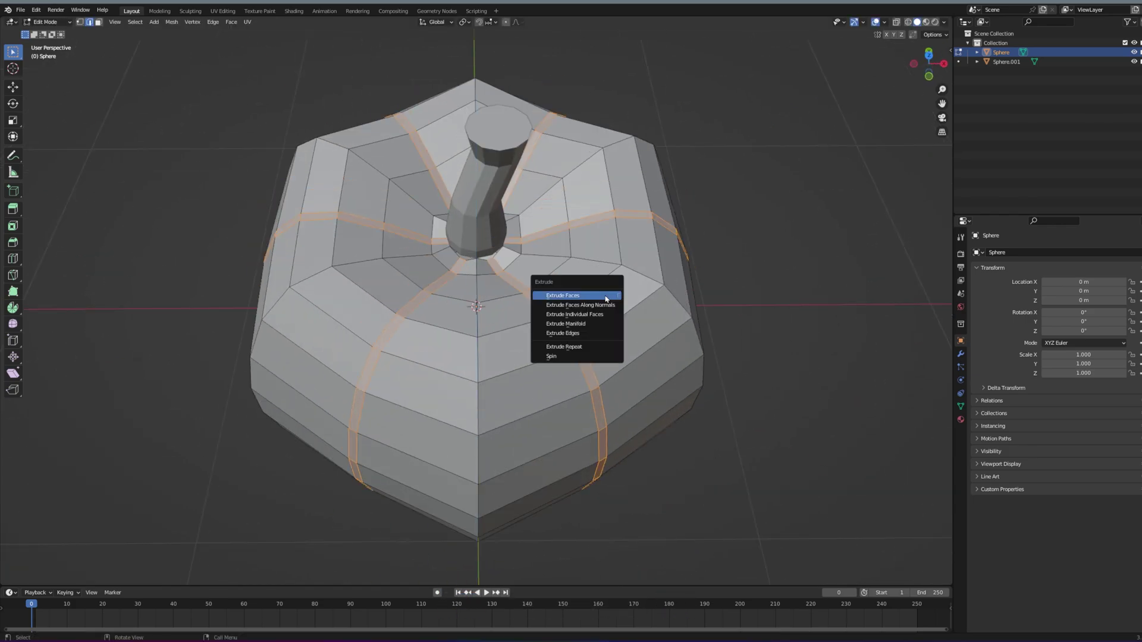
pyautogui.click(608, 301)
pyautogui.rightClick(611, 302)
# Add a Subdivision Surface modifier to the pumpkin body
pyautogui.moveTo(677, 261); pyautogui.dragTo(604, 226, button='middle')
pyautogui.press('Tab')
pyautogui.scroll(-3, 606, 273)
pyautogui.moveTo(610, 288); pyautogui.dragTo(535, 286, button='middle')
pyautogui.scroll(2, 535, 286)
pyautogui.click(961, 354)
pyautogui.click(992, 253)
pyautogui.click(974, 424)
# Scale the beveled groove strips on the pumpkin body slightly further inward to deepen the creases
pyautogui.scroll(-2, 611, 309)
pyautogui.moveTo(612, 309); pyautogui.dragTo(584, 321, button='middle')
pyautogui.scroll(-2, 583, 321)
pyautogui.press('Tab')
pyautogui.moveTo(417, 315); pyautogui.dragTo(487, 334, button='middle')
pyautogui.scroll(2, 486, 335)
pyautogui.scroll(-1, 393, 298)
pyautogui.moveTo(381, 294); pyautogui.dragTo(426, 322, button='middle')
pyautogui.scroll(3, 648, 260)
pyautogui.press('s')
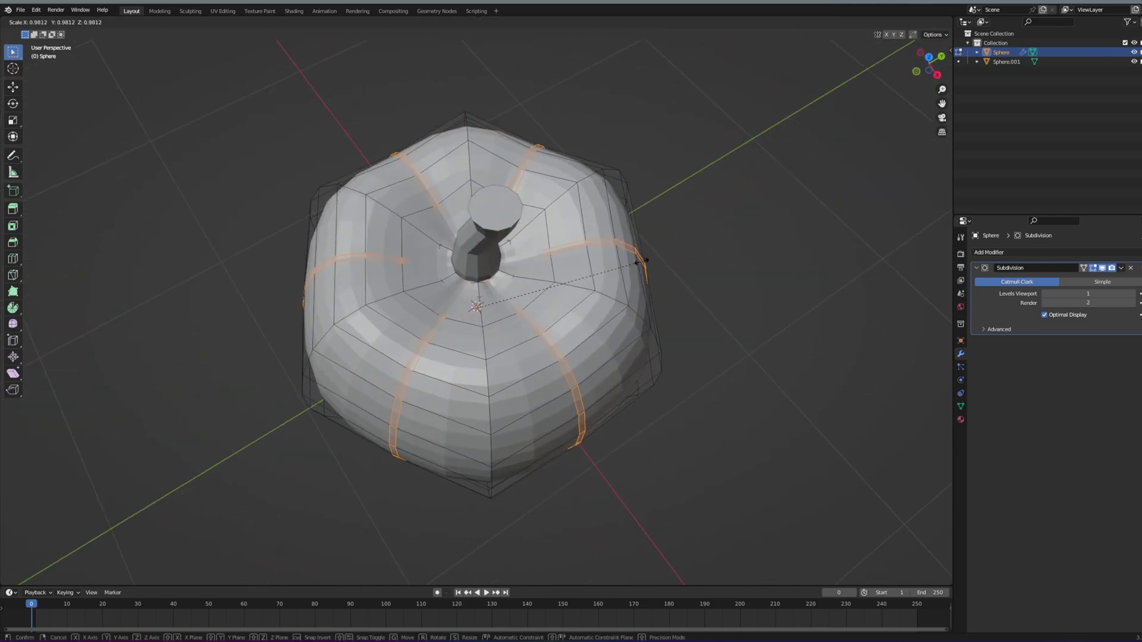
pyautogui.click(626, 260)
pyautogui.press('Tab')
# Move the pumpkin body's inner edge loop around the stem base vertically along the Z axis
pyautogui.moveTo(620, 288); pyautogui.dragTo(481, 272, button='middle')
pyautogui.scroll(-2, 499, 261)
pyautogui.scroll(6, 478, 248)
pyautogui.press('Tab')
pyautogui.keyDown('alt'); pyautogui.click(505, 242); pyautogui.keyUp('alt')
pyautogui.press('g')
pyautogui.press('z')
pyautogui.click(505, 241)
# Select only the stem object and move it along Z to seat it in the pumpkin's top hollow
pyautogui.scroll(3, 512, 191)
pyautogui.scroll(-2, 515, 173)
pyautogui.moveTo(516, 173); pyautogui.dragTo(488, 175, button='middle')
pyautogui.press('Tab')
pyautogui.scroll(2, 485, 146)
pyautogui.click(485, 146)
pyautogui.press('g')
pyautogui.press('z')
pyautogui.click(487, 167)
pyautogui.press('a')
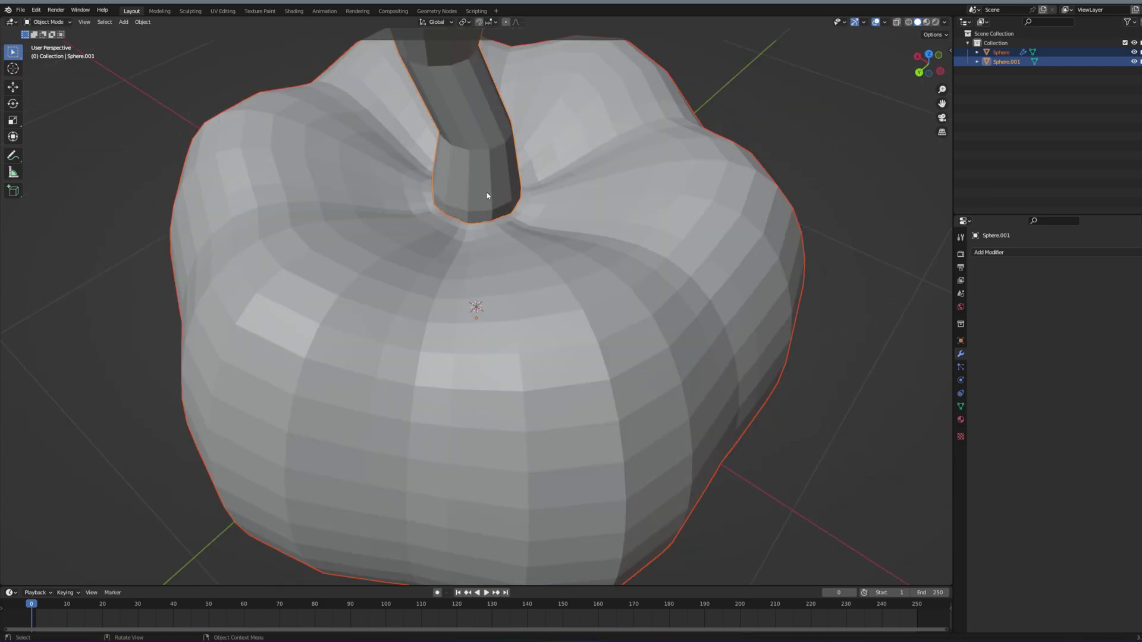
pyautogui.click(487, 195)
pyautogui.press('g')
pyautogui.press('z')
pyautogui.click(497, 188)
# Scale the stem's bottom edge loop outward to about 1.2 and adjust the stem's height along Z
pyautogui.press('Tab')
pyautogui.scroll(4, 499, 178)
pyautogui.keyDown('alt'); pyautogui.click(507, 96); pyautogui.keyUp('alt')
pyautogui.press('s')
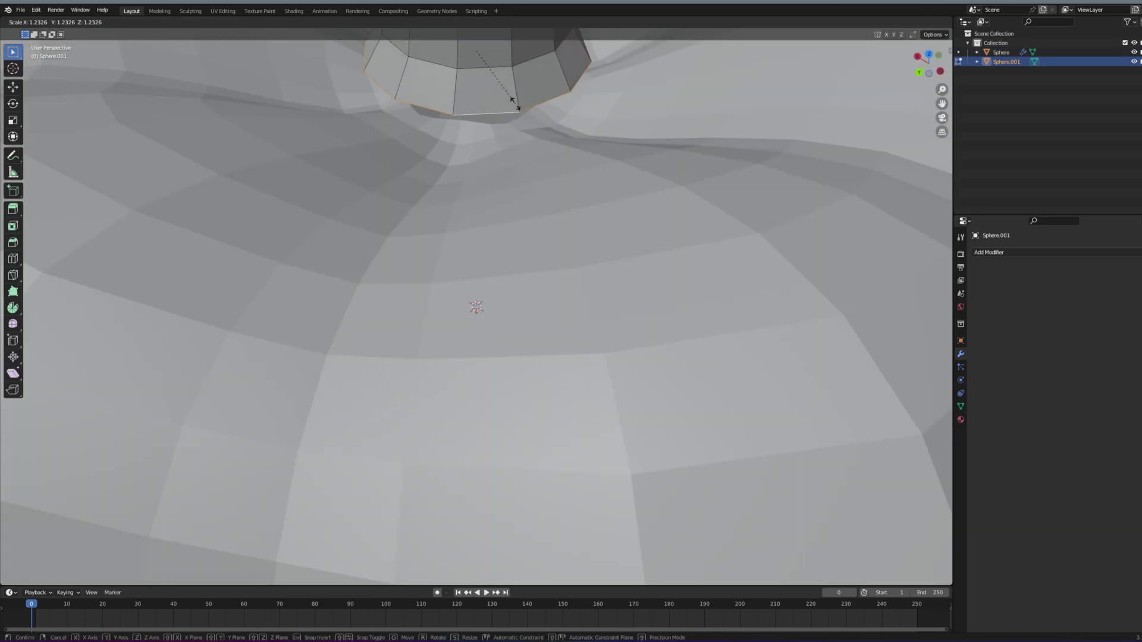
pyautogui.click(520, 106)
pyautogui.scroll(-4, 517, 110)
pyautogui.scroll(1, 504, 138)
pyautogui.press('Tab')
pyautogui.press('g')
pyautogui.press('z')
pyautogui.click(505, 148)
# Examine the pumpkin body's shape and subdivided mesh in front view and at an angle
pyautogui.scroll(-2, 536, 148)
pyautogui.click(726, 147)
pyautogui.moveTo(556, 291); pyautogui.dragTo(533, 237, button='middle')
pyautogui.press('KP_1')
pyautogui.scroll(-1, 531, 239)
pyautogui.click(531, 239)
pyautogui.press('Tab')
pyautogui.scroll(1, 513, 272)
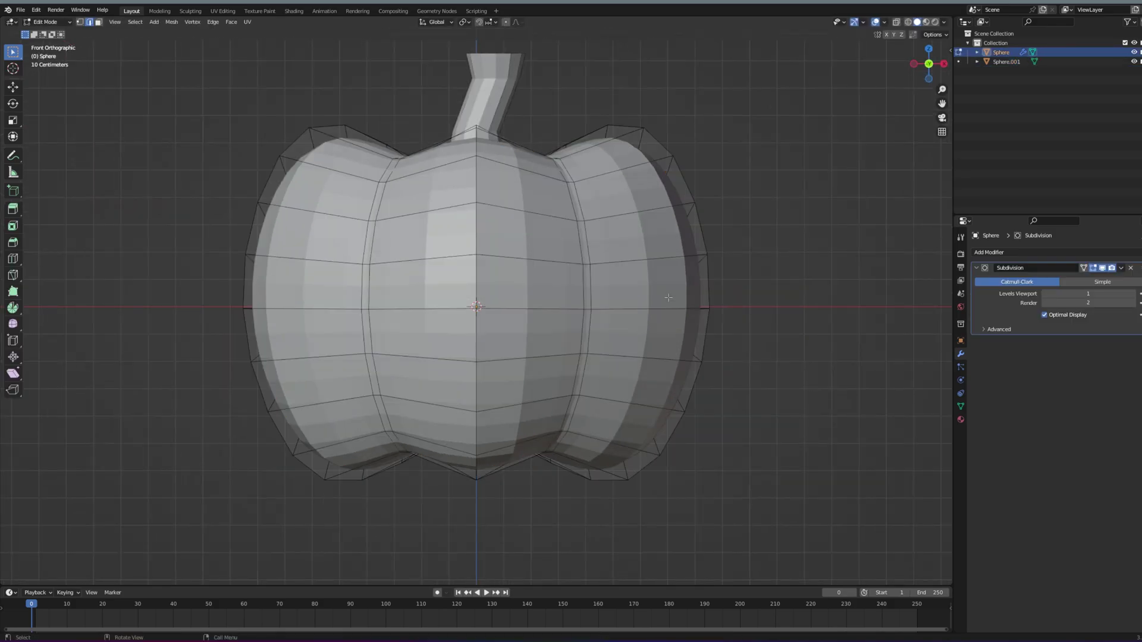
pyautogui.moveTo(779, 305); pyautogui.dragTo(814, 334, button='middle')
pyautogui.press('Tab')
pyautogui.press('Tab')
pyautogui.scroll(-1, 666, 254)
pyautogui.scroll(-2, 666, 255)
pyautogui.moveTo(665, 254); pyautogui.dragTo(676, 237, button='middle')
pyautogui.scroll(1, 676, 237)
pyautogui.scroll(-1, 676, 237)
pyautogui.scroll(1, 590, 292)
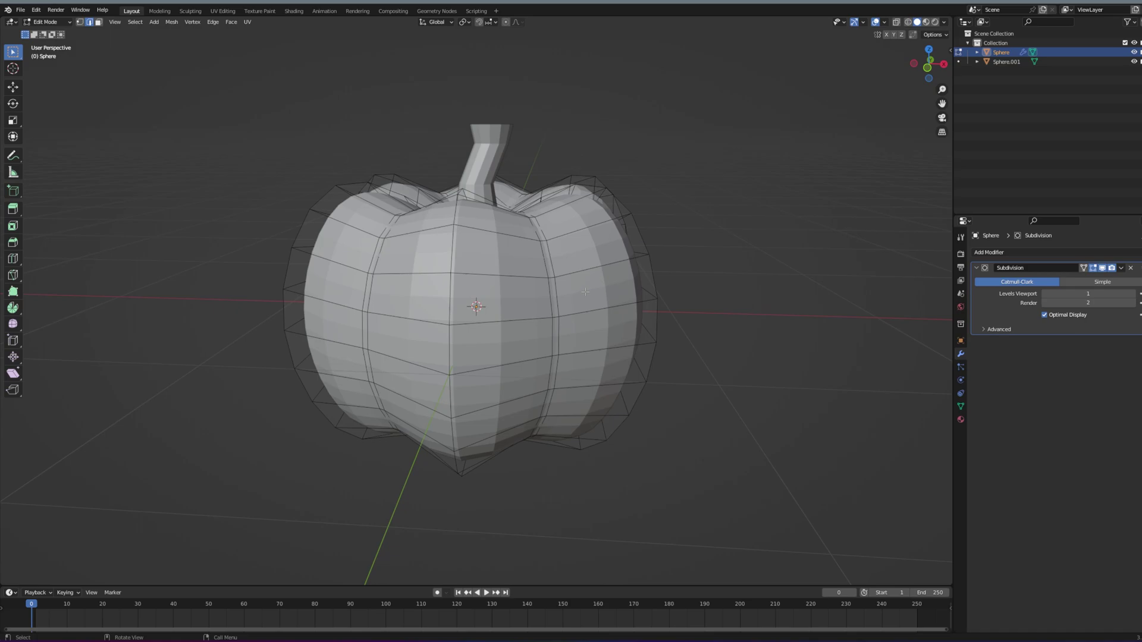
# Apply the Subdivision Surface modifier on the pumpkin body in Object Mode
pyautogui.click(1122, 271)
pyautogui.press('Tab')
pyautogui.click(1123, 269)
pyautogui.click(1107, 278)
pyautogui.click(668, 242)
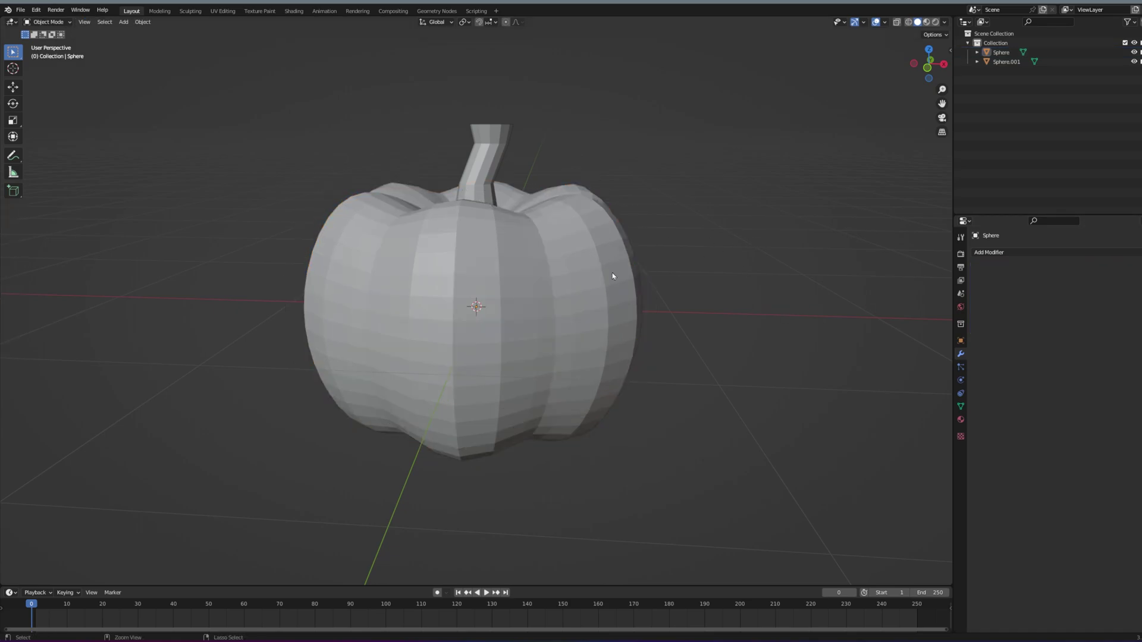
# In front view, cut a slanted triangular eye outline into the pumpkin body with the Knife tool
pyautogui.press('Tab')
pyautogui.press('Tab')
pyautogui.click(520, 280)
pyautogui.press('Tab')
pyautogui.press('k')
pyautogui.press('KP_1')
pyautogui.click(476, 273)
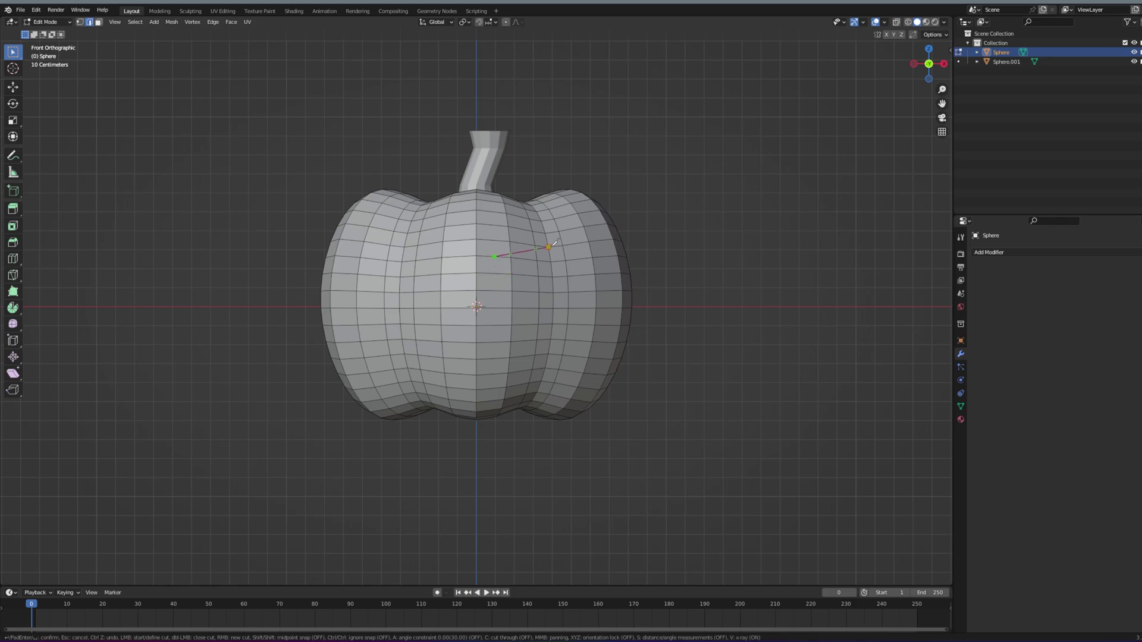
pyautogui.click(495, 257)
pyautogui.press('Return')
# Cut the second triangular eye and a triangular nose centered below the eyes with the Knife tool
pyautogui.press('k')
pyautogui.press('Return')
pyautogui.press('k')
pyautogui.click(511, 308)
pyautogui.click(477, 273)
pyautogui.press('Return')
pyautogui.press('k')
pyautogui.press('Escape')
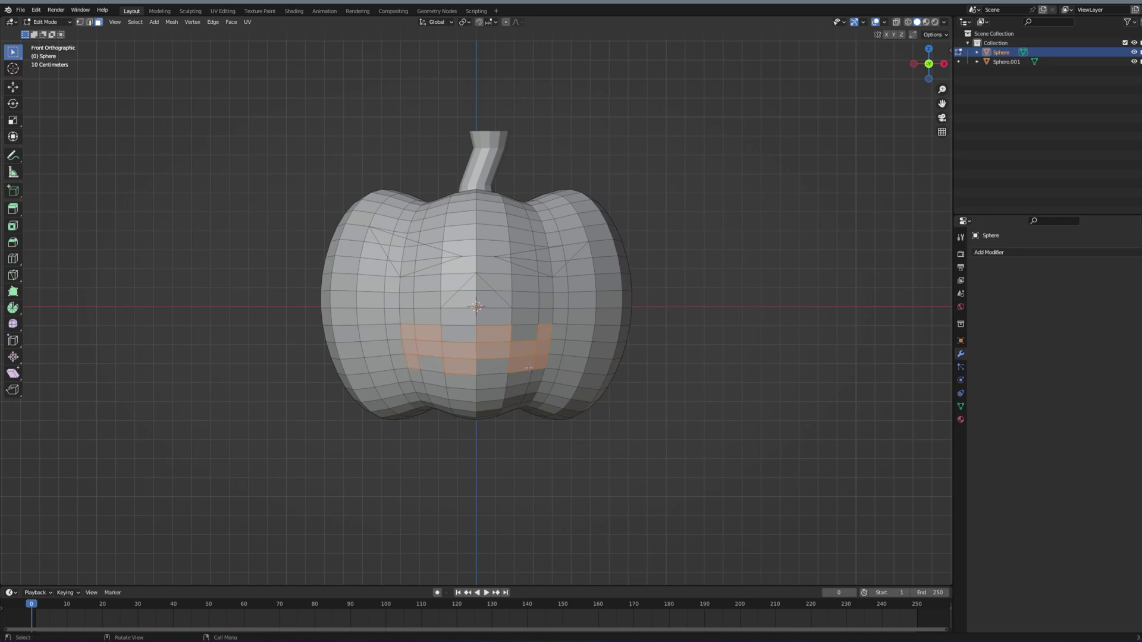
# Delete the selected blocky mouth faces and the faces inside the triangular nose outline
pyautogui.press('x')
pyautogui.click(559, 356)
pyautogui.keyDown('shift'); pyautogui.click(469, 286); pyautogui.keyUp('shift')
pyautogui.keyDown('shift'); pyautogui.click(463, 300); pyautogui.keyUp('shift')
pyautogui.keyDown('shift'); pyautogui.click(492, 299); pyautogui.keyUp('shift')
pyautogui.press('x')
pyautogui.click(493, 300)
# Select and delete the faces inside both triangular eye outlines to open the eyes
pyautogui.scroll(1, 405, 238)
pyautogui.keyDown('shift'); pyautogui.moveTo(398, 238); pyautogui.dragTo(458, 332, button='middle'); pyautogui.keyUp('shift')
pyautogui.scroll(2, 452, 334)
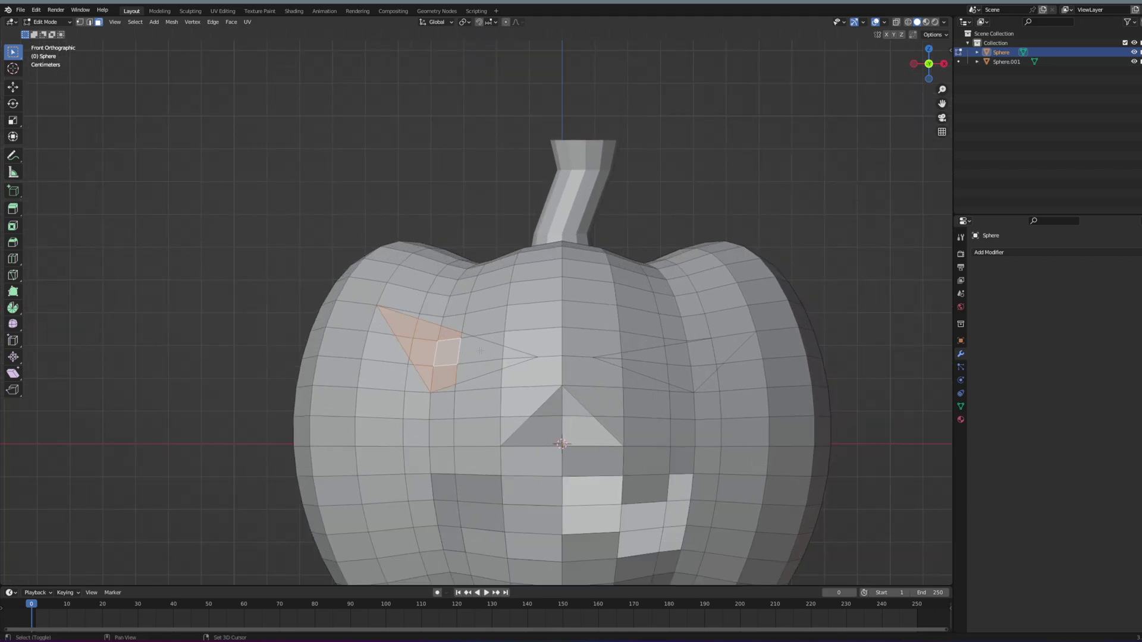
pyautogui.press('x')
pyautogui.click(467, 336)
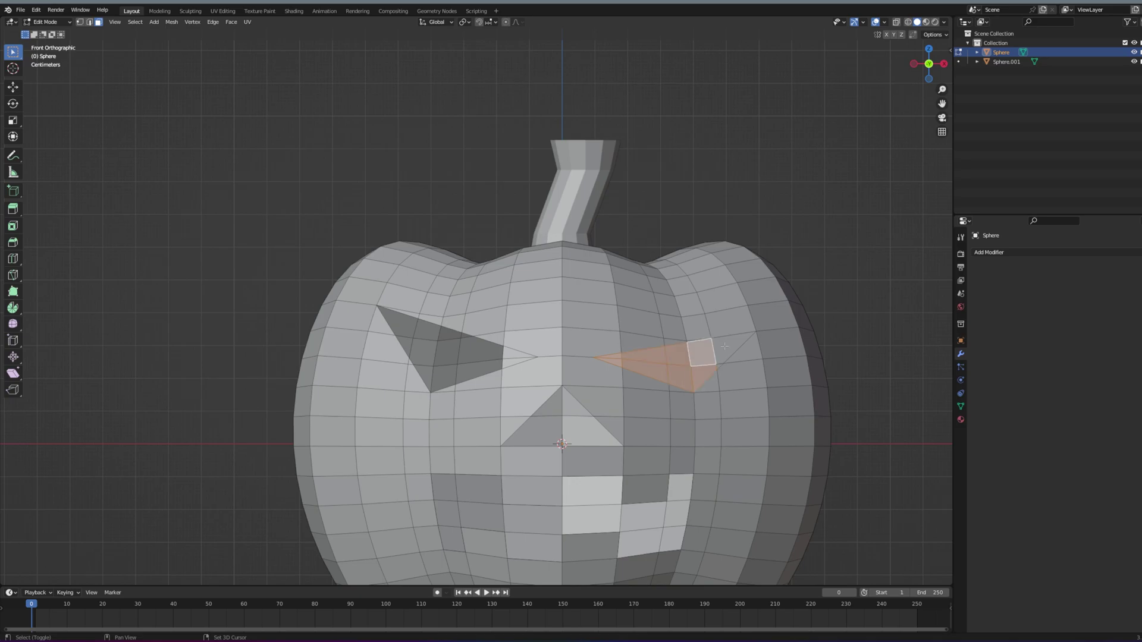
pyautogui.press('x')
pyautogui.click(720, 364)
pyautogui.press('Tab')
pyautogui.scroll(-2, 658, 375)
pyautogui.moveTo(658, 375); pyautogui.dragTo(619, 377, button='middle')
pyautogui.scroll(3, 619, 378)
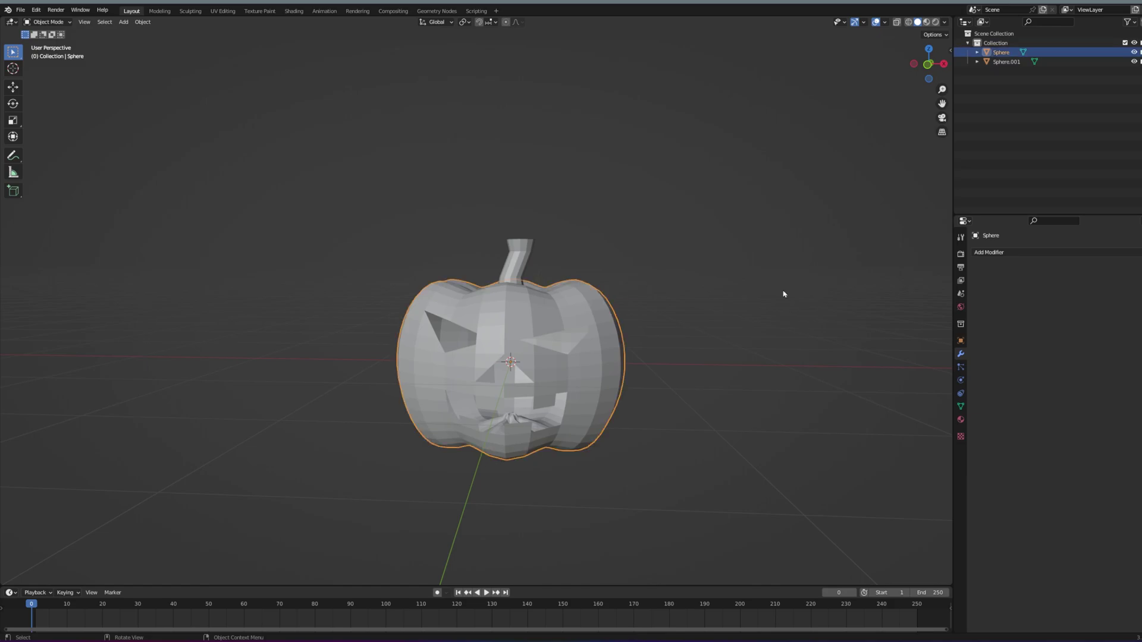
# Add a Solidify modifier with 0.08 m thickness to the pumpkin body, followed by a Subdivision Surface modifier
pyautogui.click(989, 252)
pyautogui.click(970, 415)
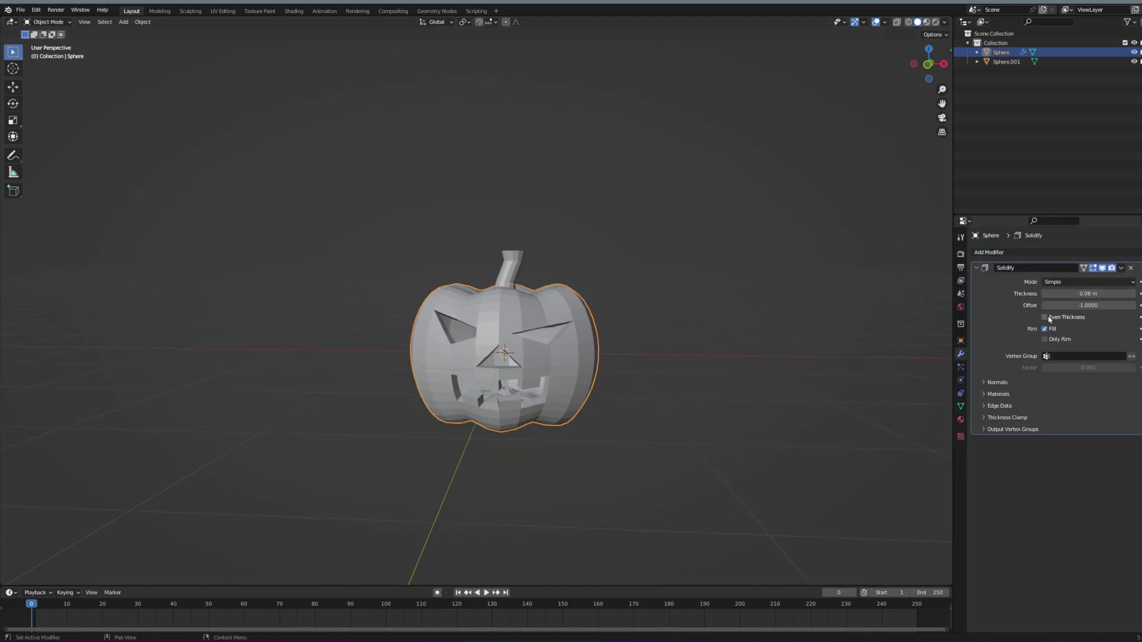
pyautogui.click(984, 383)
pyautogui.click(984, 383)
pyautogui.scroll(2, 542, 418)
pyautogui.scroll(-1, 542, 419)
pyautogui.moveTo(543, 419); pyautogui.dragTo(540, 413, button='middle')
pyautogui.click(989, 252)
pyautogui.click(972, 424)
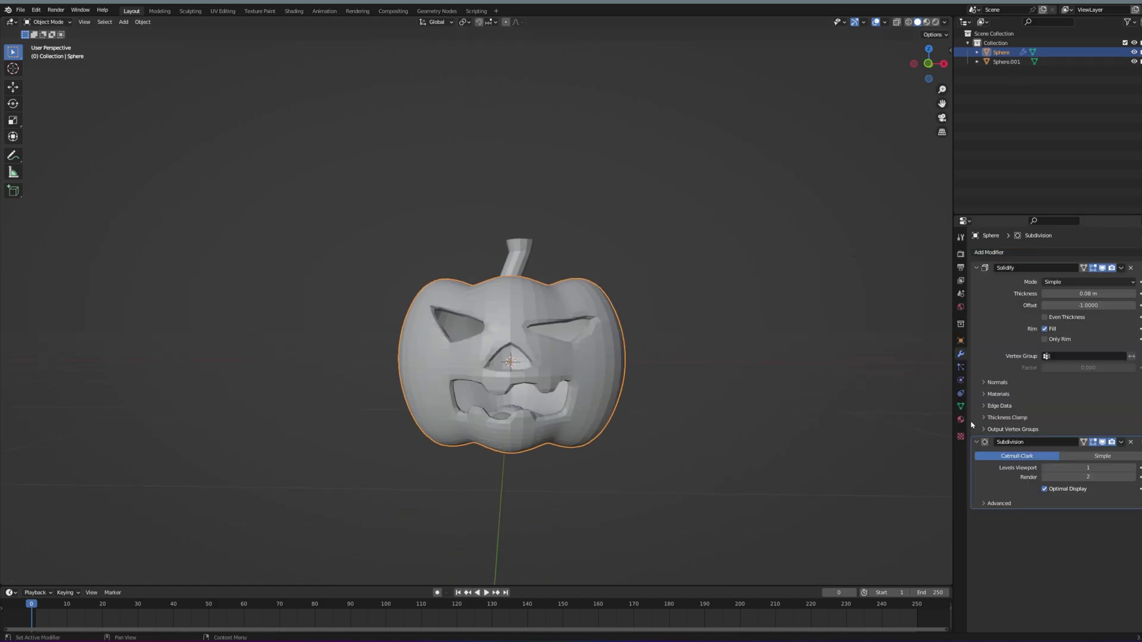
# Enable Auto Smooth at 30° for the pumpkin body and shade it smooth
pyautogui.click(961, 406)
pyautogui.click(976, 446)
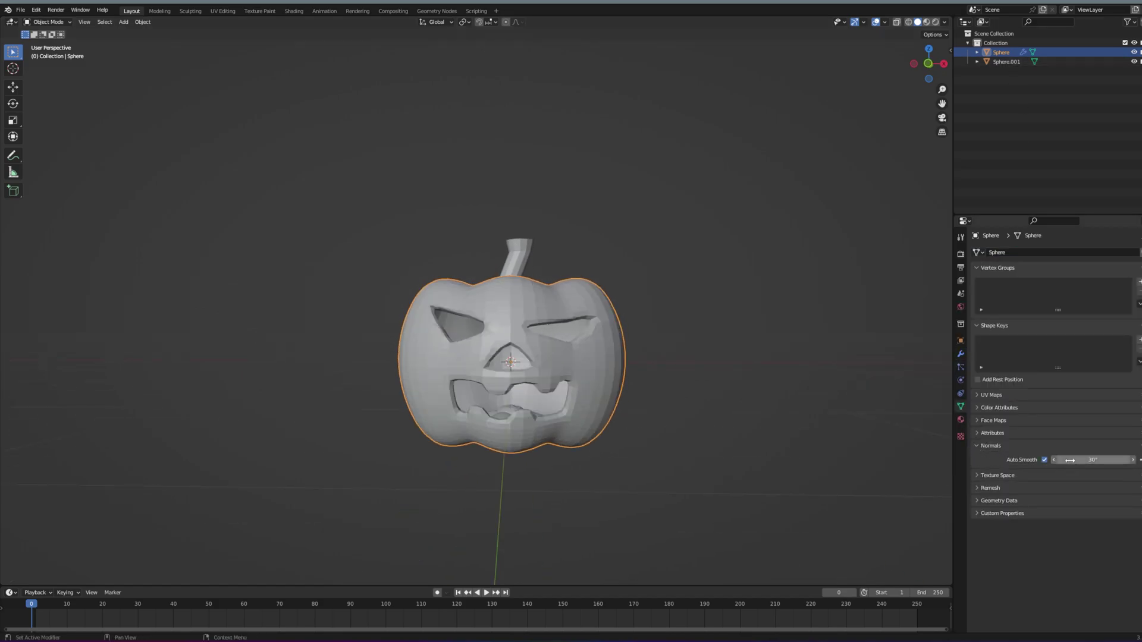
pyautogui.rightClick(544, 303)
pyautogui.click(520, 310)
pyautogui.moveTo(520, 314); pyautogui.dragTo(607, 378, button='middle')
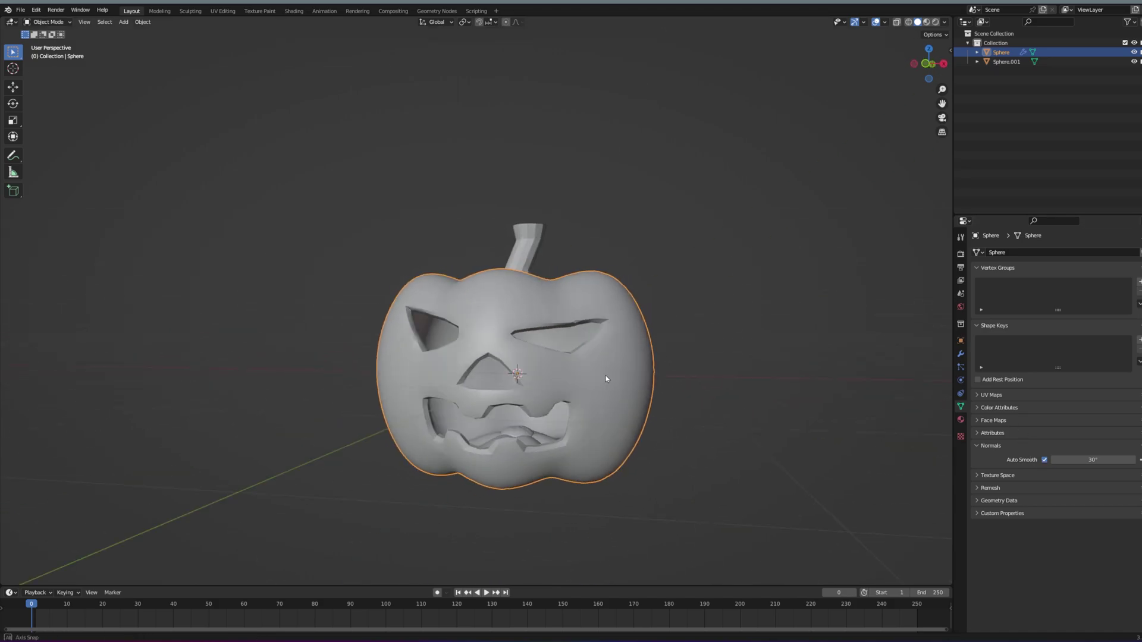
# Adjust the Solidify modifier's thickness on the carved pumpkin body
pyautogui.press('Tab')
pyautogui.scroll(4, 607, 378)
pyautogui.click(1007, 61)
pyautogui.click(960, 354)
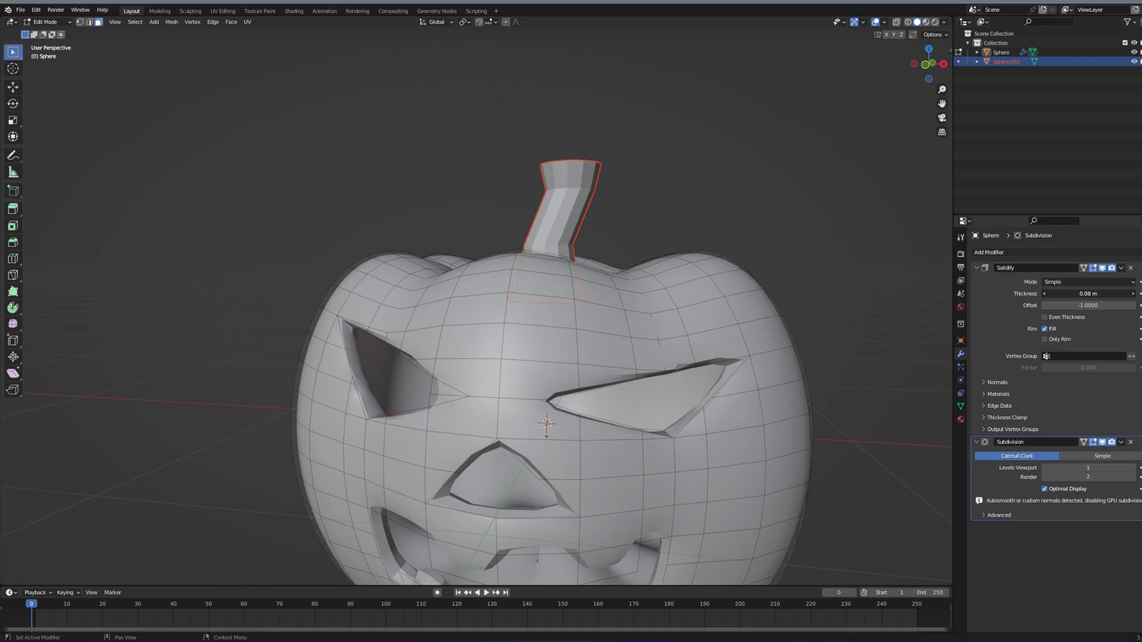
pyautogui.moveTo(1089, 294); pyautogui.dragTo(1094, 294)
pyautogui.scroll(-3, 440, 325)
pyautogui.moveTo(440, 324)
pyautogui.mouseDown(button='middle')
pyautogui.moveTo(467, 318)
pyautogui.moveTo(433, 314)
pyautogui.moveTo(485, 324)
pyautogui.moveTo(455, 317)
pyautogui.mouseUp(button='middle')
pyautogui.scroll(3, 450, 312)
pyautogui.scroll(-2, 454, 317)
# Set the body's Subdivision viewport level to 3 and raise its render level
pyautogui.click(977, 268)
pyautogui.click(1133, 307)
pyautogui.click(1133, 307)
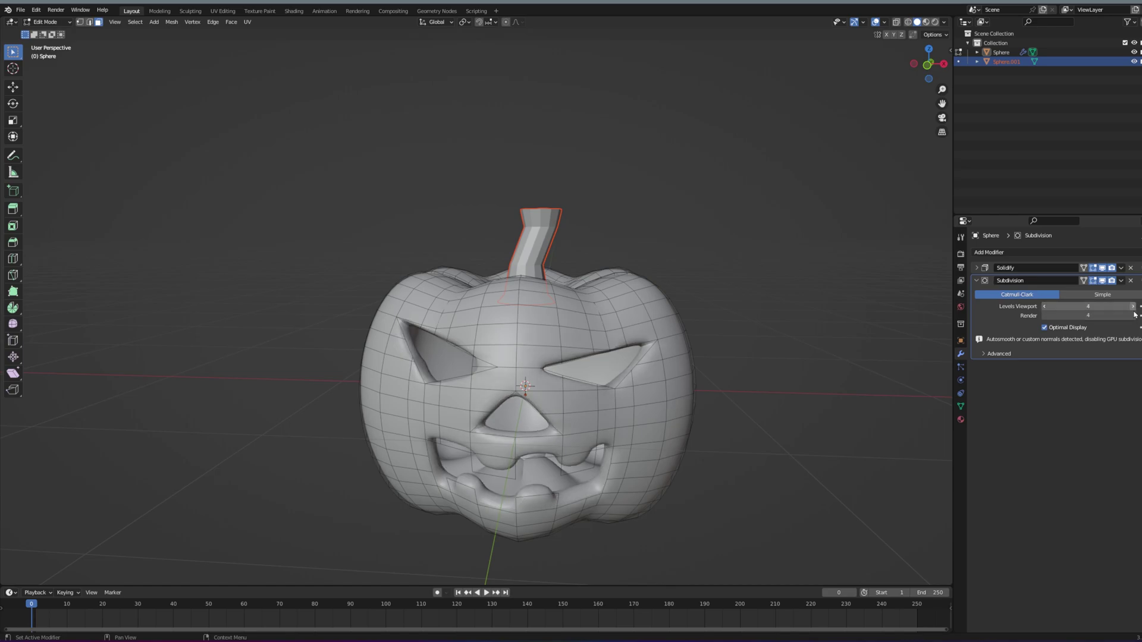
pyautogui.press('Tab')
pyautogui.moveTo(719, 349)
pyautogui.mouseDown(button='middle')
pyautogui.moveTo(722, 319)
pyautogui.moveTo(719, 331)
pyautogui.mouseUp(button='middle')
pyautogui.scroll(2, 720, 330)
pyautogui.click(1045, 309)
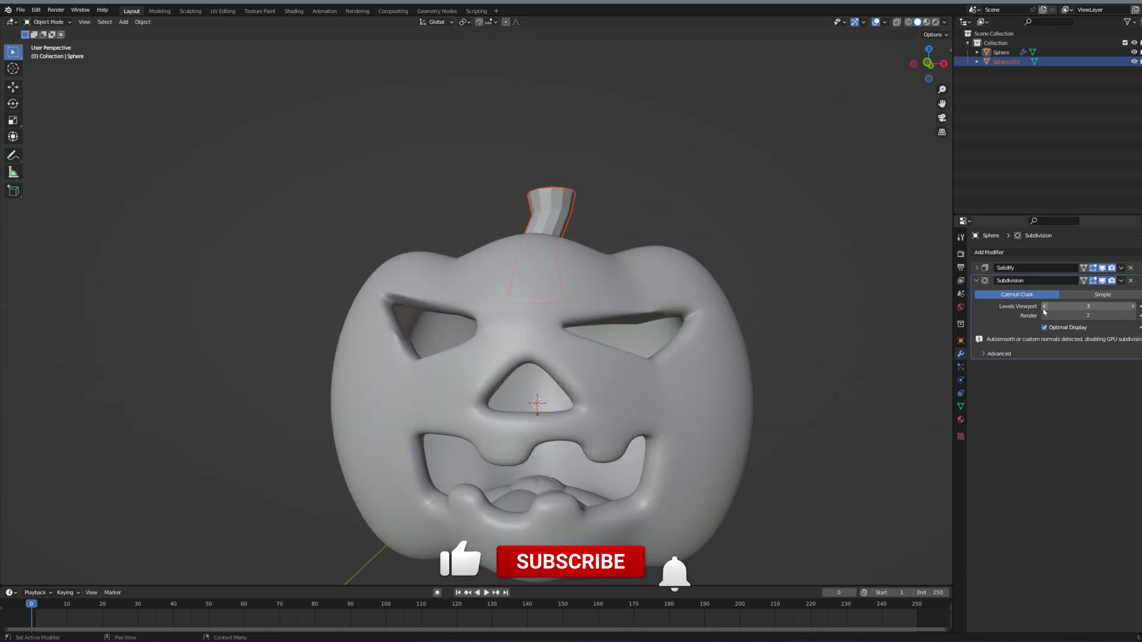
pyautogui.click(1133, 315)
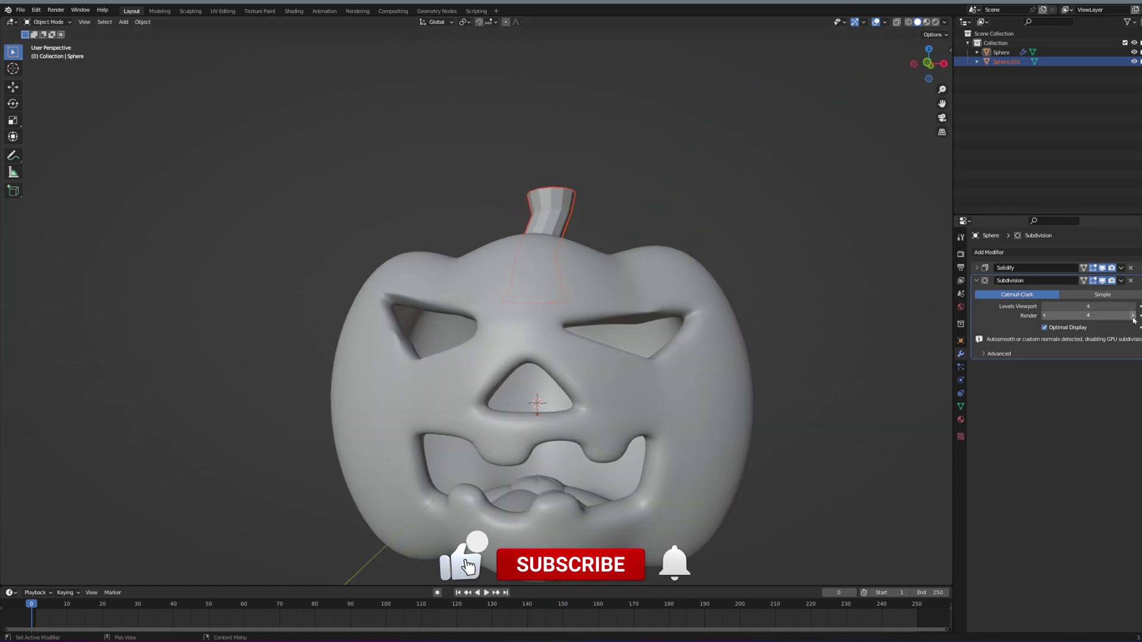
pyautogui.click(1045, 308)
pyautogui.click(1133, 316)
# Add a Subdivision Surface modifier to the stem with viewport and render levels of 3
pyautogui.scroll(-2, 595, 360)
pyautogui.moveTo(592, 359); pyautogui.dragTo(588, 395, button='middle')
pyautogui.scroll(1, 580, 369)
pyautogui.click(540, 289)
pyautogui.click(1034, 258)
pyautogui.click(972, 425)
# Extrude the stem's top face slightly and scale the face loop around the rim to flare the stem's tip
pyautogui.press('Tab')
pyautogui.scroll(2, 580, 170)
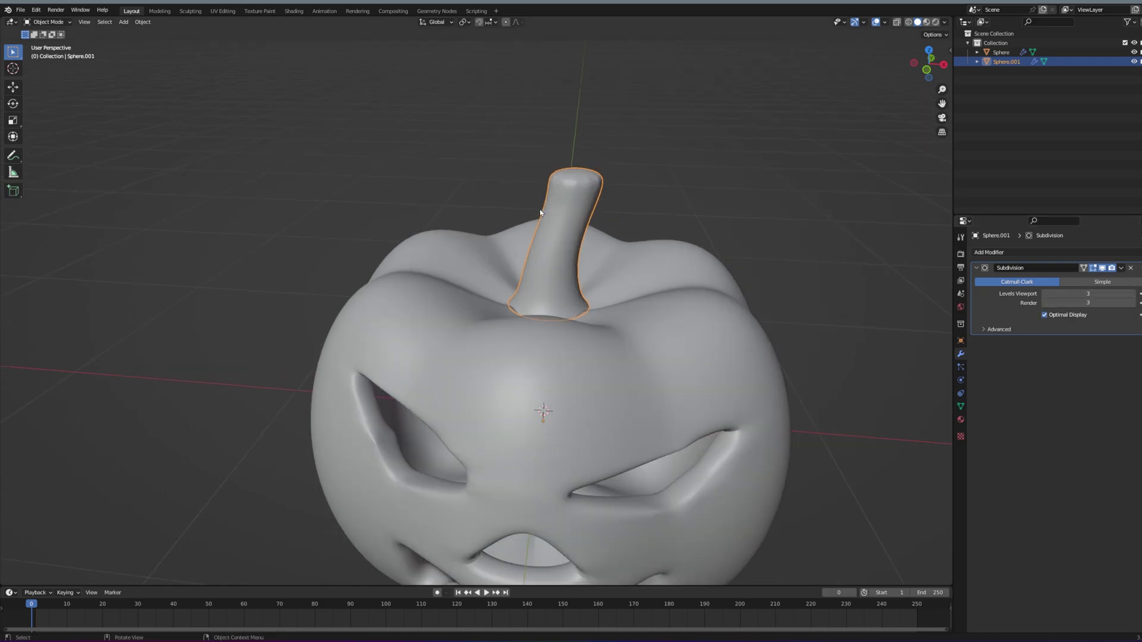
pyautogui.keyDown('shift'); pyautogui.moveTo(604, 159); pyautogui.dragTo(506, 268, button='middle'); pyautogui.keyUp('shift')
pyautogui.scroll(2, 506, 268)
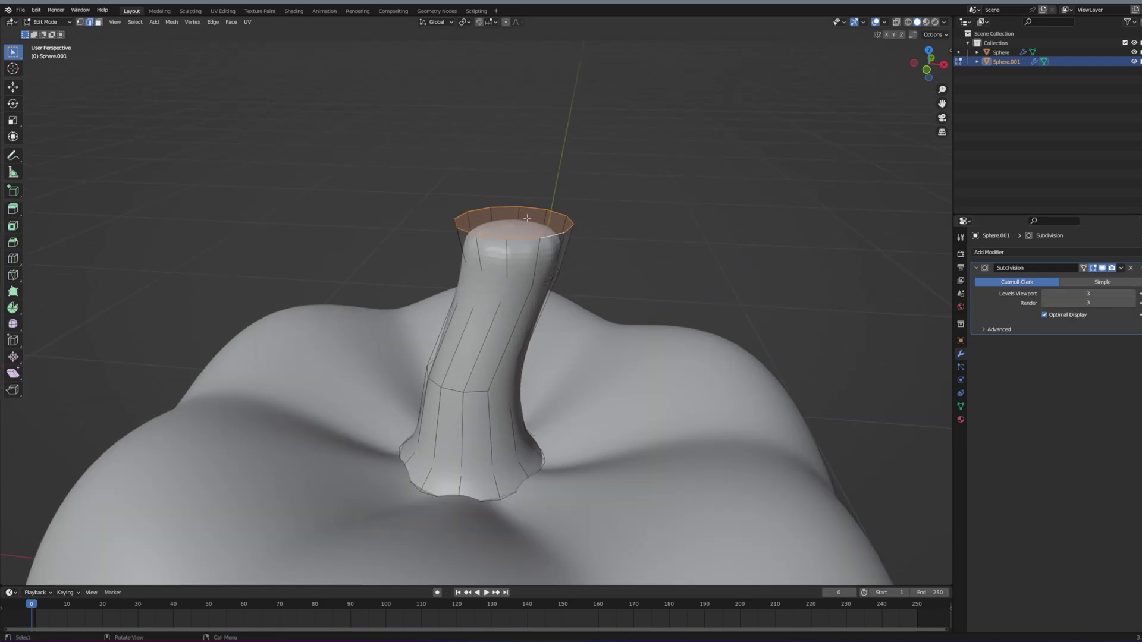
pyautogui.press('e')
pyautogui.click(547, 223)
pyautogui.press('3')
pyautogui.keyDown('alt'); pyautogui.click(549, 234); pyautogui.keyUp('alt')
pyautogui.press('s')
pyautogui.click(565, 234)
# Add an edge loop just below the stem's flared rim to tighten its subdivided shape, and return to Object Mode
pyautogui.press('2')
pyautogui.click(537, 263)
pyautogui.hotkey('ctrl', 'r')
pyautogui.click(541, 262)
pyautogui.hotkey('alt', 'Tab')
pyautogui.click(633, 123)
pyautogui.click(530, 246)
pyautogui.press('Tab')
# Move the stem vertically along Z to seat it on the pumpkin body
pyautogui.scroll(-5, 479, 291)
pyautogui.moveTo(480, 316)
pyautogui.mouseDown(button='middle')
pyautogui.moveTo(497, 290)
pyautogui.moveTo(519, 295)
pyautogui.moveTo(490, 307)
pyautogui.moveTo(487, 346)
pyautogui.moveTo(489, 299)
pyautogui.mouseUp(button='middle')
pyautogui.scroll(-5, 516, 296)
pyautogui.keyDown('shift'); pyautogui.click(531, 331); pyautogui.keyUp('shift')
pyautogui.scroll(4, 487, 346)
pyautogui.hotkey('alt', 'a')
pyautogui.click(487, 347)
pyautogui.press('g')
pyautogui.press('z')
pyautogui.click(476, 349)
# Apply the Subdivision modifier on the stem
pyautogui.scroll(-3, 489, 299)
pyautogui.click(540, 302)
pyautogui.click(557, 339)
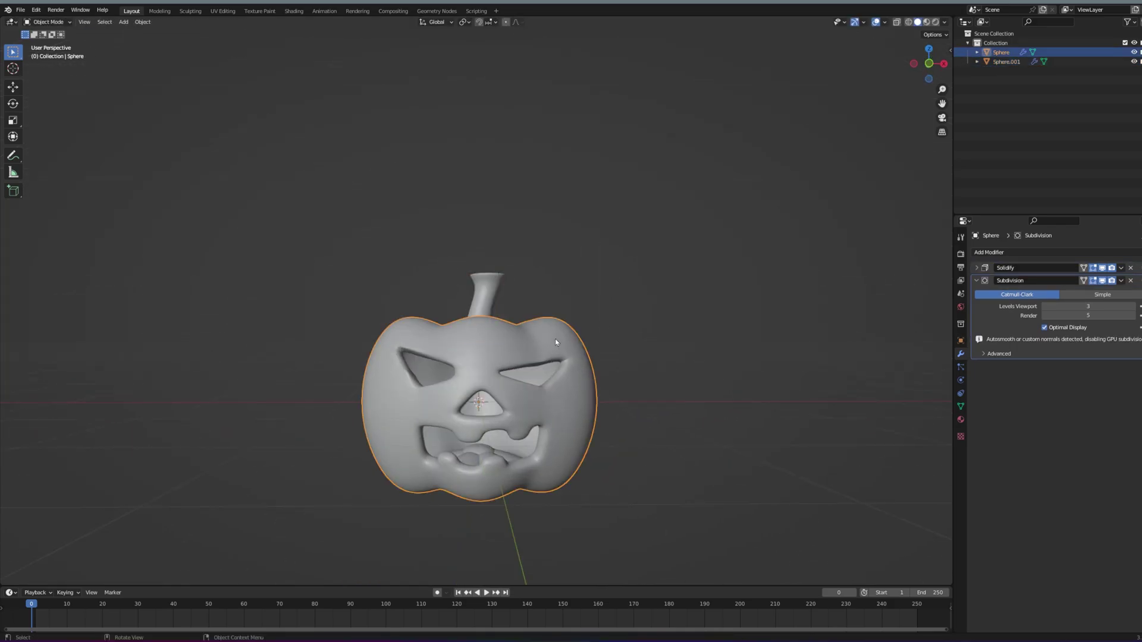
pyautogui.click(486, 296)
pyautogui.press('Tab')
pyautogui.press('Tab')
pyautogui.hotkey('alt', 'a')
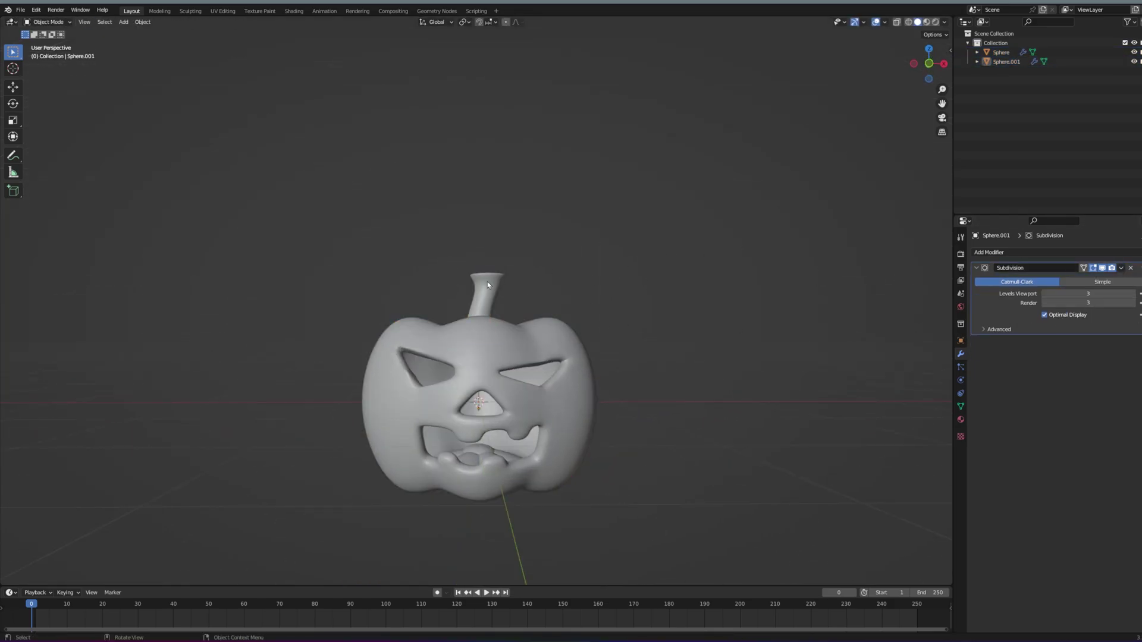
pyautogui.click(1120, 270)
pyautogui.click(1099, 279)
# Apply the pumpkin body's Solidify and Subdivision modifiers and join the body with the stem into one object
pyautogui.click(572, 348)
pyautogui.click(977, 281)
pyautogui.click(1122, 280)
pyautogui.click(1122, 268)
pyautogui.click(1106, 279)
pyautogui.click(1122, 269)
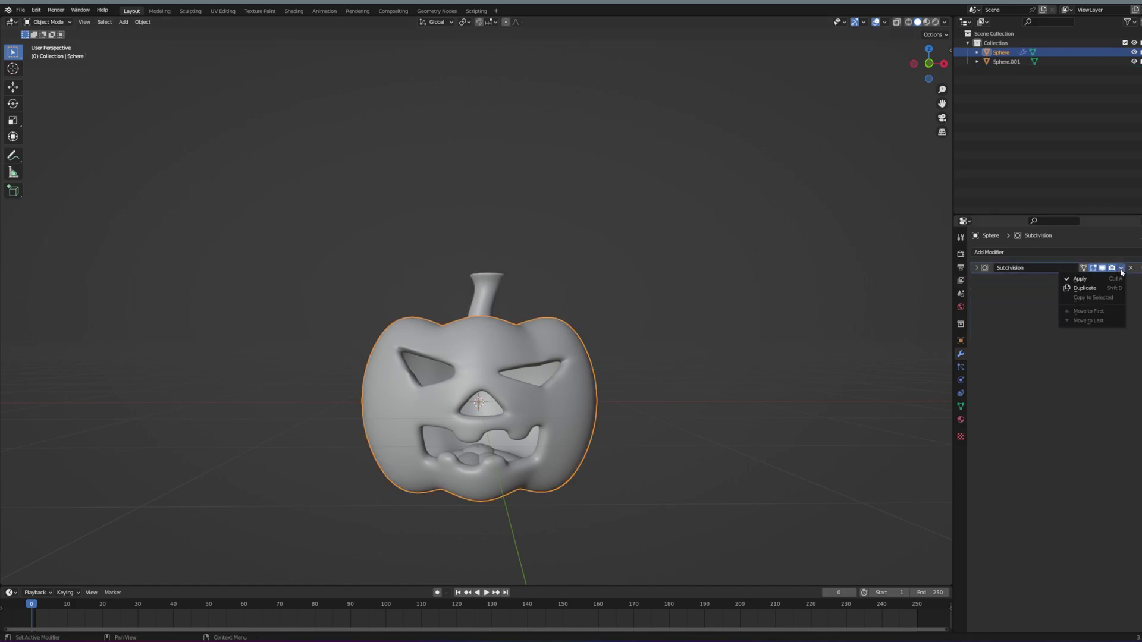
pyautogui.click(1104, 279)
pyautogui.keyDown('shift'); pyautogui.click(503, 300); pyautogui.keyUp('shift')
pyautogui.hotkey('ctrl', 'j')
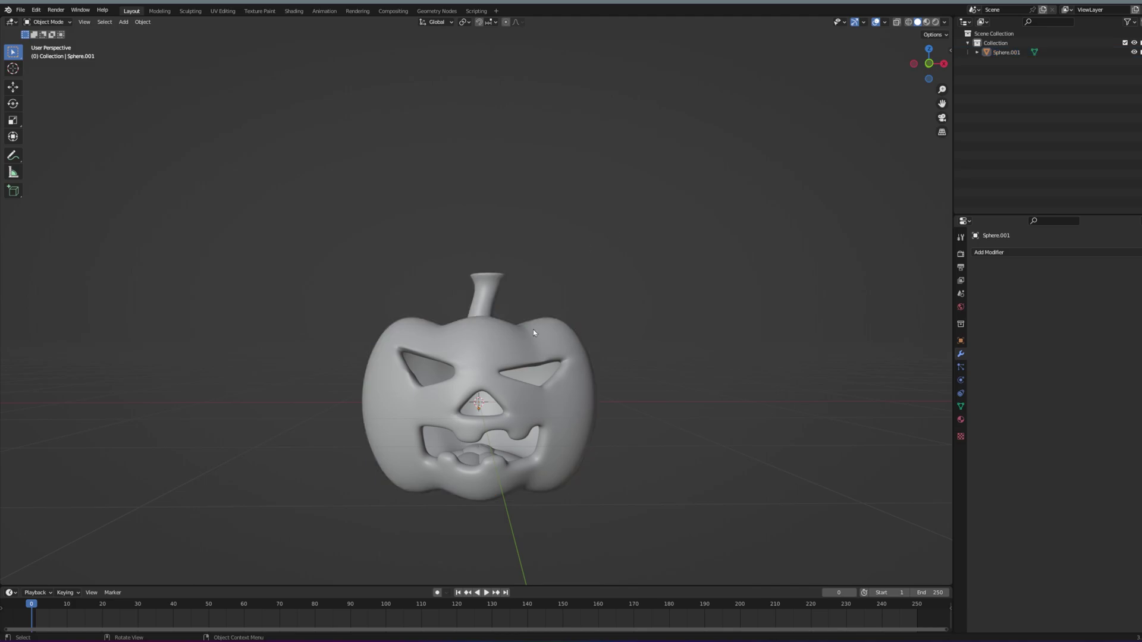
# Add a mesh plane at the scene origin and scale it up as a floor around the pumpkin
pyautogui.press('KP_1')
pyautogui.click(601, 363)
pyautogui.moveTo(601, 364); pyautogui.dragTo(553, 392, button='middle')
pyautogui.hotkey('shift', 'a')
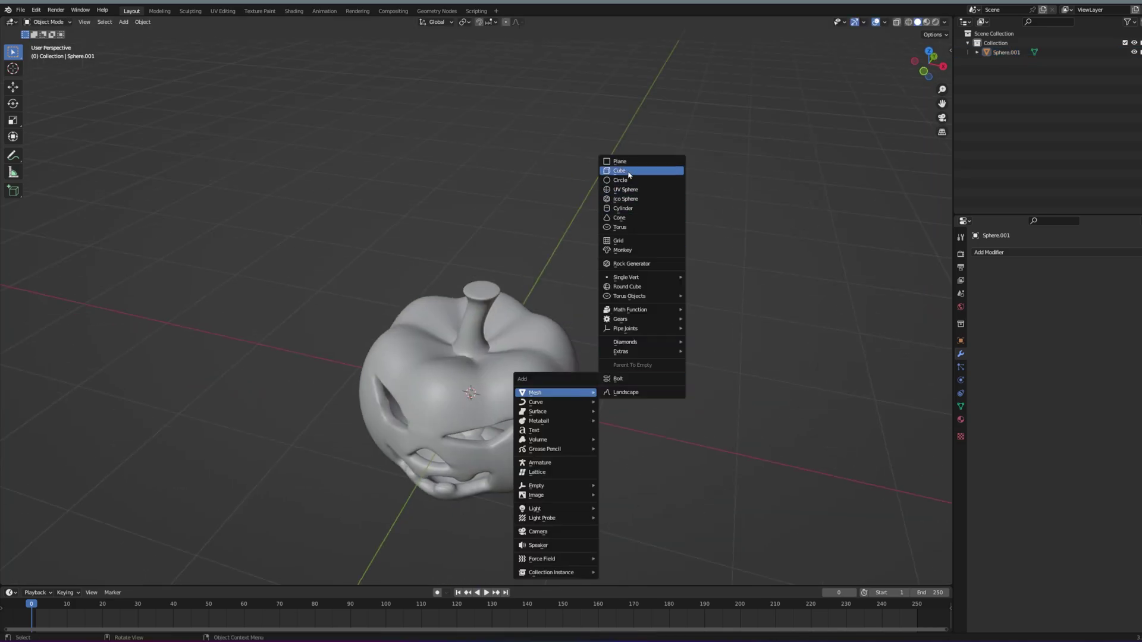
pyautogui.click(627, 161)
pyautogui.press('s')
pyautogui.click(672, 229)
# Raise the joined pumpkin along Z and fine-tune its position in front view so it rests on the floor plane
pyautogui.click(529, 327)
pyautogui.press('g')
pyautogui.press('z')
pyautogui.click(530, 265)
pyautogui.press('KP_1')
pyautogui.press('g')
pyautogui.click(547, 259)
pyautogui.moveTo(553, 253); pyautogui.dragTo(470, 312, button='middle')
pyautogui.scroll(-3, 558, 265)
pyautogui.scroll(5, 726, 278)
pyautogui.scroll(-1, 726, 291)
# Extrude the floor plane's rear edge straight up along Z to form a back wall behind the pumpkin
pyautogui.click(724, 317)
pyautogui.press('g')
pyautogui.rightClick(732, 310)
pyautogui.press('Tab')
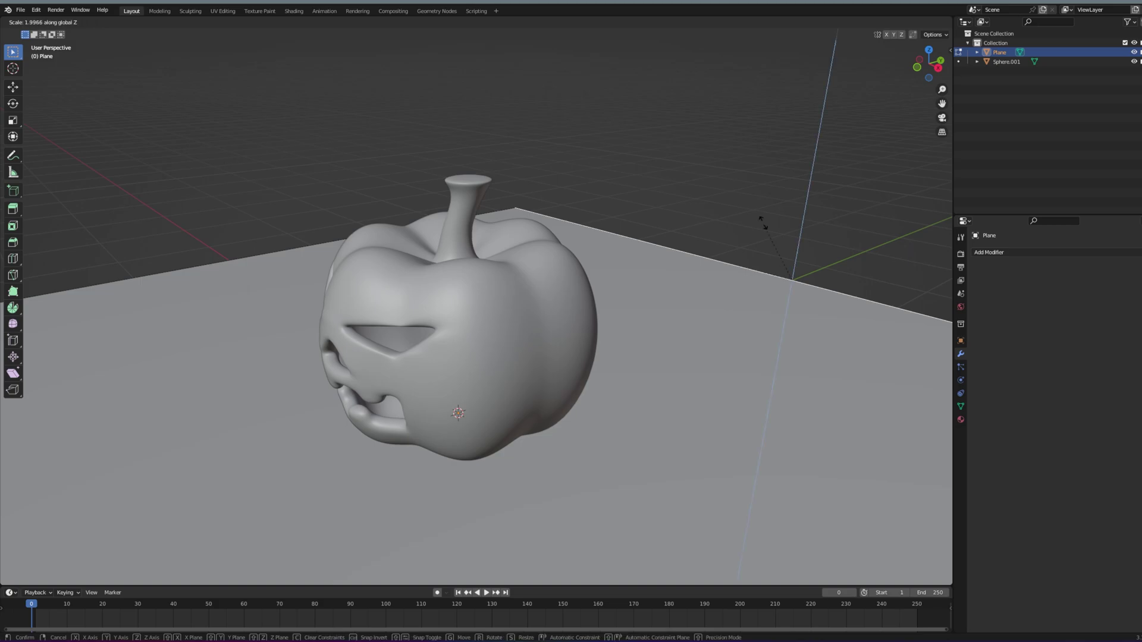
pyautogui.click(763, 247)
pyautogui.scroll(-2, 782, 279)
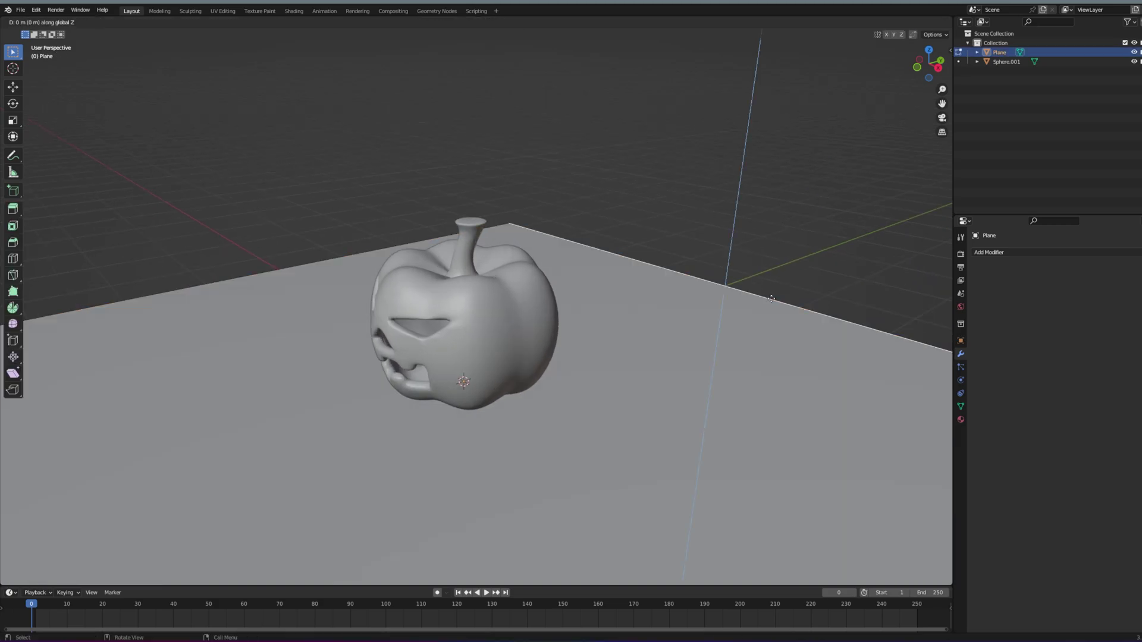
pyautogui.press('z')
pyautogui.click(764, 256)
# Bevel the edge between the floor and back wall with many segments to make a smooth curved backdrop
pyautogui.click(766, 298)
pyautogui.hotkey('ctrl', 'b')
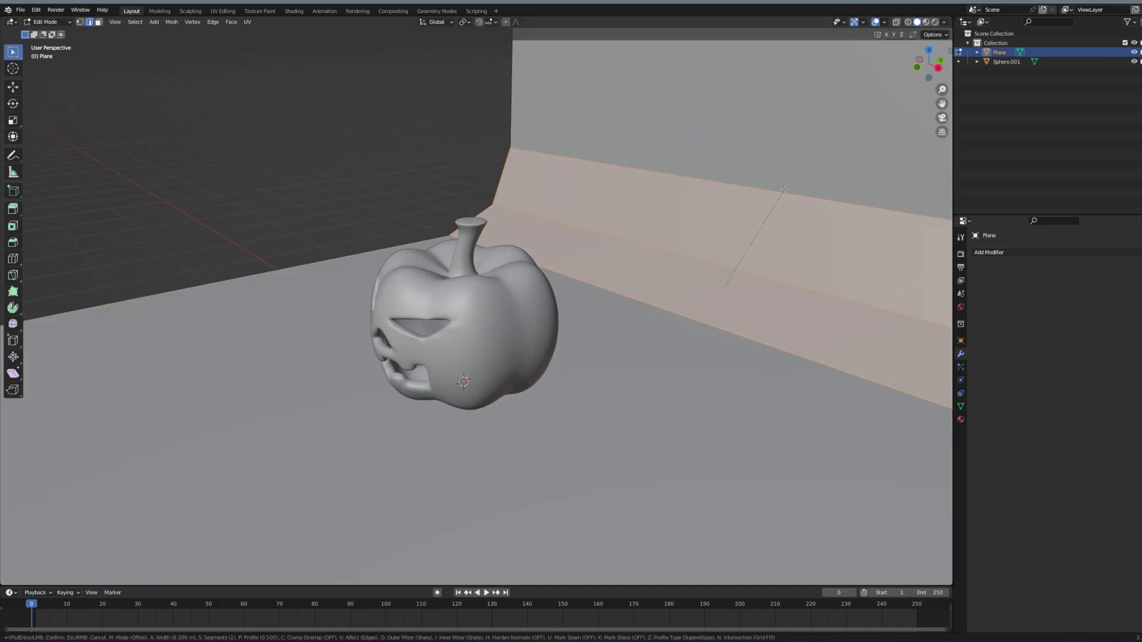
pyautogui.scroll(20, 787, 140)
pyautogui.click(787, 136)
pyautogui.scroll(-4, 732, 205)
pyautogui.moveTo(692, 242); pyautogui.dragTo(734, 293, button='middle')
# Return to Object Mode and scale the whole backdrop up so it fills the view behind the pumpkin
pyautogui.press('Tab')
pyautogui.scroll(2, 734, 293)
pyautogui.press('s')
pyautogui.click(823, 173)
pyautogui.click(564, 318)
pyautogui.scroll(1, 564, 319)
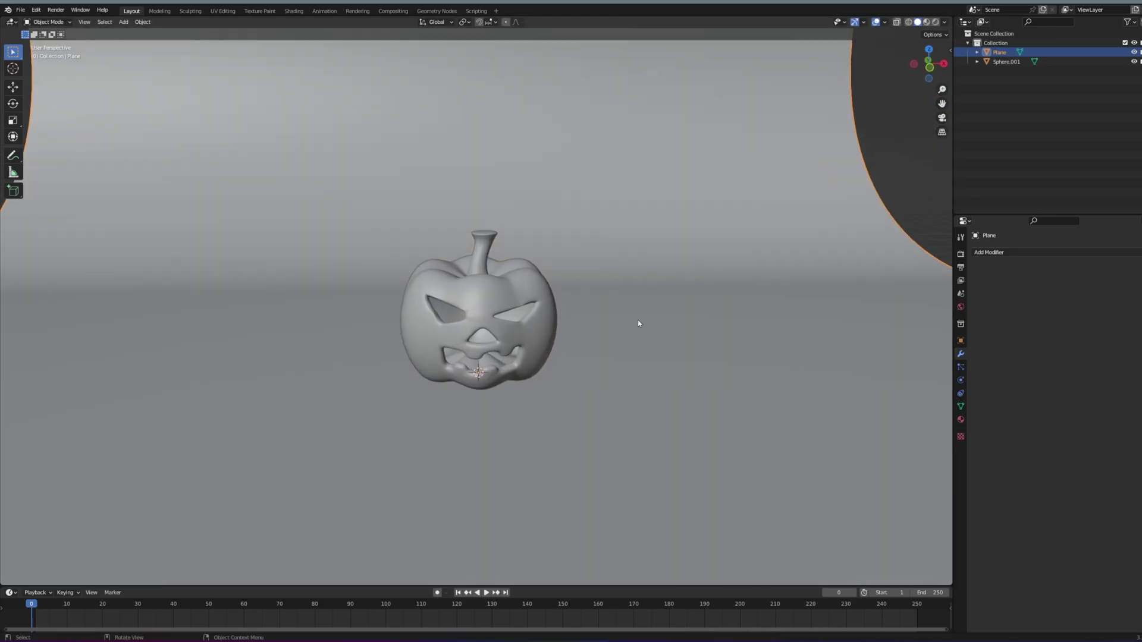
pyautogui.scroll(2, 577, 311)
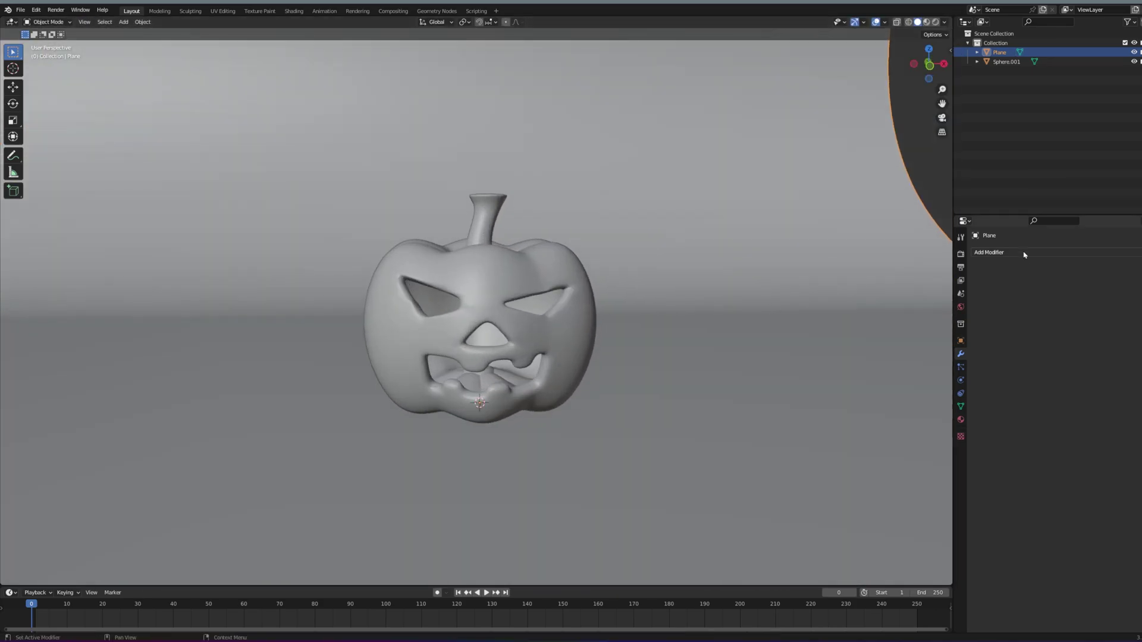
# Use a Background surface for the world and set its color to black
pyautogui.click(961, 307)
pyautogui.click(1069, 299)
pyautogui.click(1043, 329)
pyautogui.click(1073, 316)
pyautogui.moveTo(1129, 232); pyautogui.dragTo(1128, 250)
# Create a new material named Pumpkin on the jack-o'-lantern and set its base color to orange
pyautogui.click(571, 297)
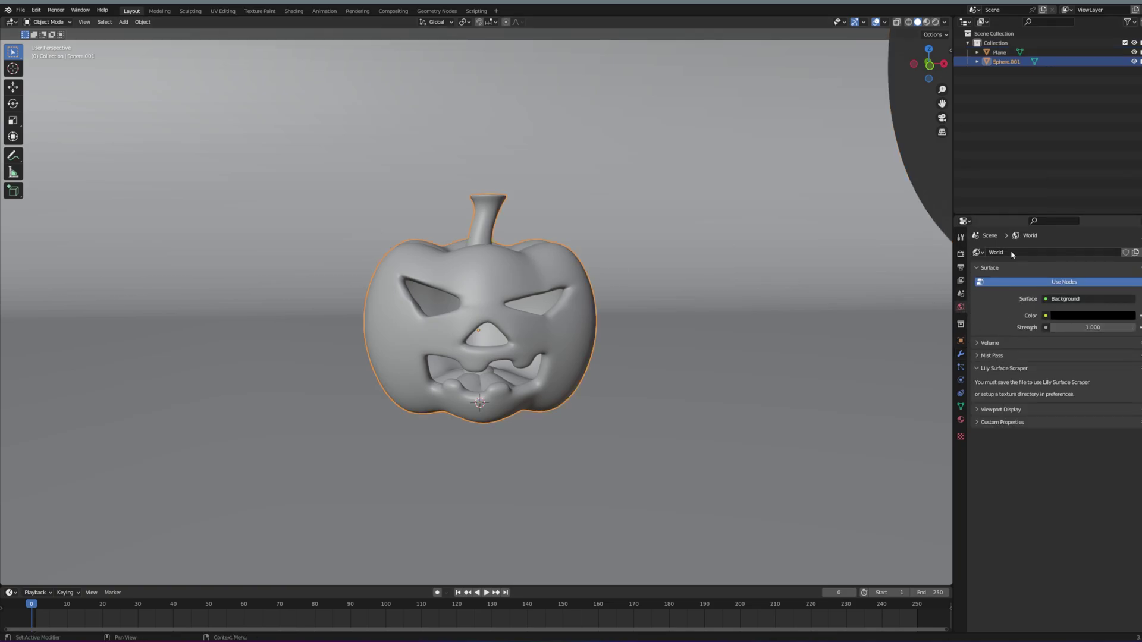
pyautogui.click(961, 420)
pyautogui.click(1059, 292)
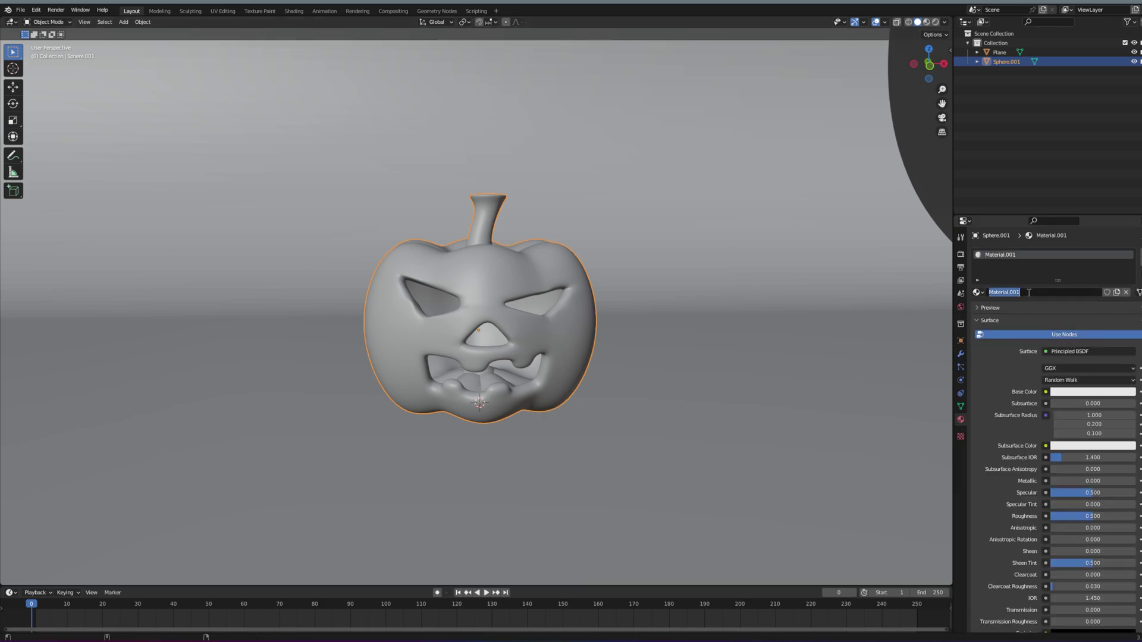
pyautogui.click(1070, 391)
pyautogui.click(1079, 318)
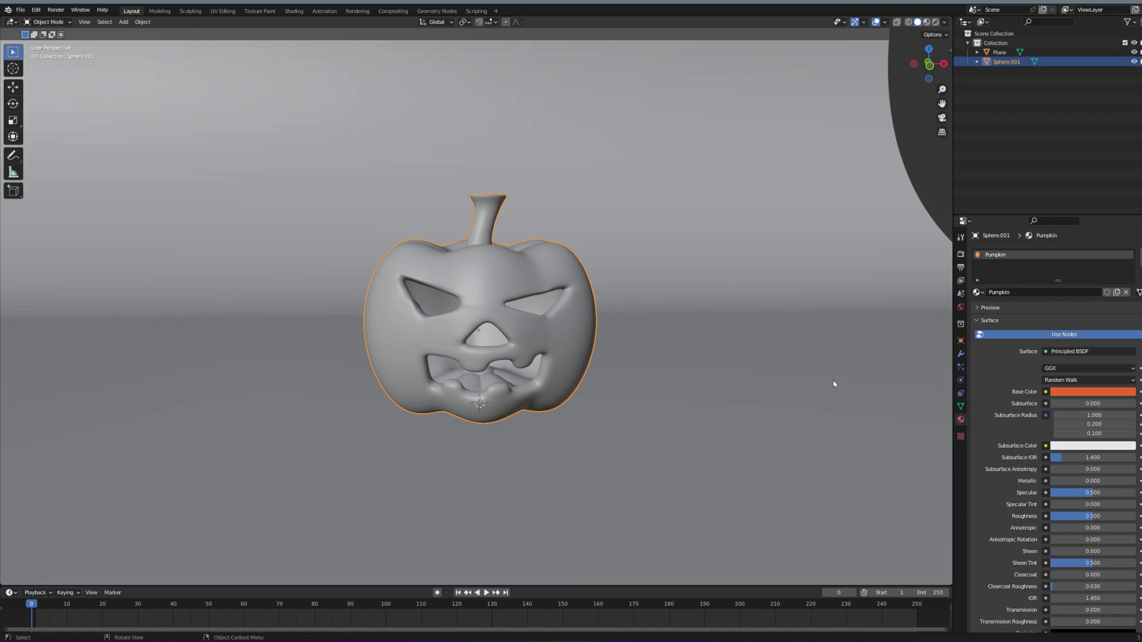
# Switch the viewport to rendered shading with the pumpkin's front in view
pyautogui.moveTo(643, 332); pyautogui.dragTo(676, 370, button='middle')
pyautogui.scroll(1, 676, 370)
pyautogui.click(926, 22)
pyautogui.click(936, 22)
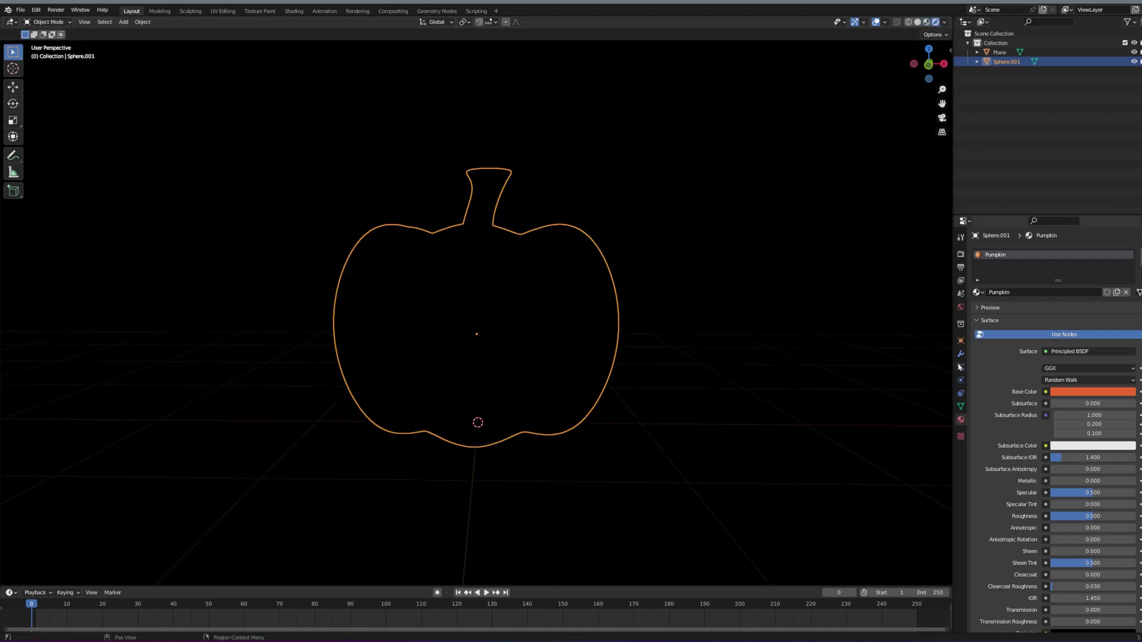
# Add a point light and raise it about 0.59 m along Z to the inside of the pumpkin
pyautogui.hotkey('shift', 'a')
pyautogui.moveTo(723, 451)
pyautogui.click(788, 450)
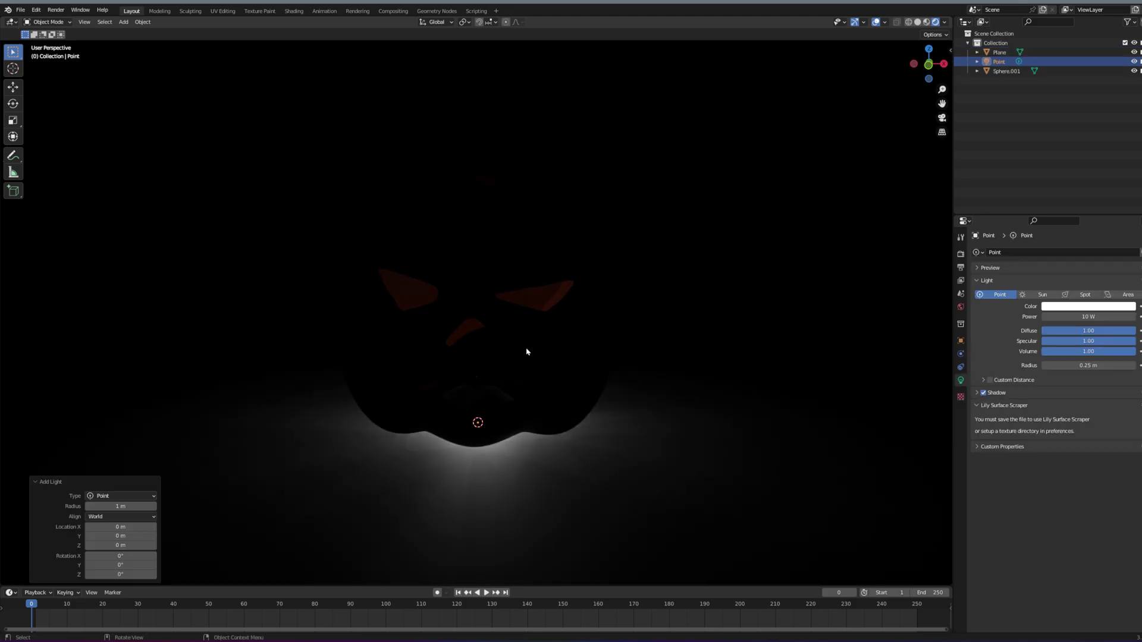
pyautogui.press('s')
pyautogui.press('z')
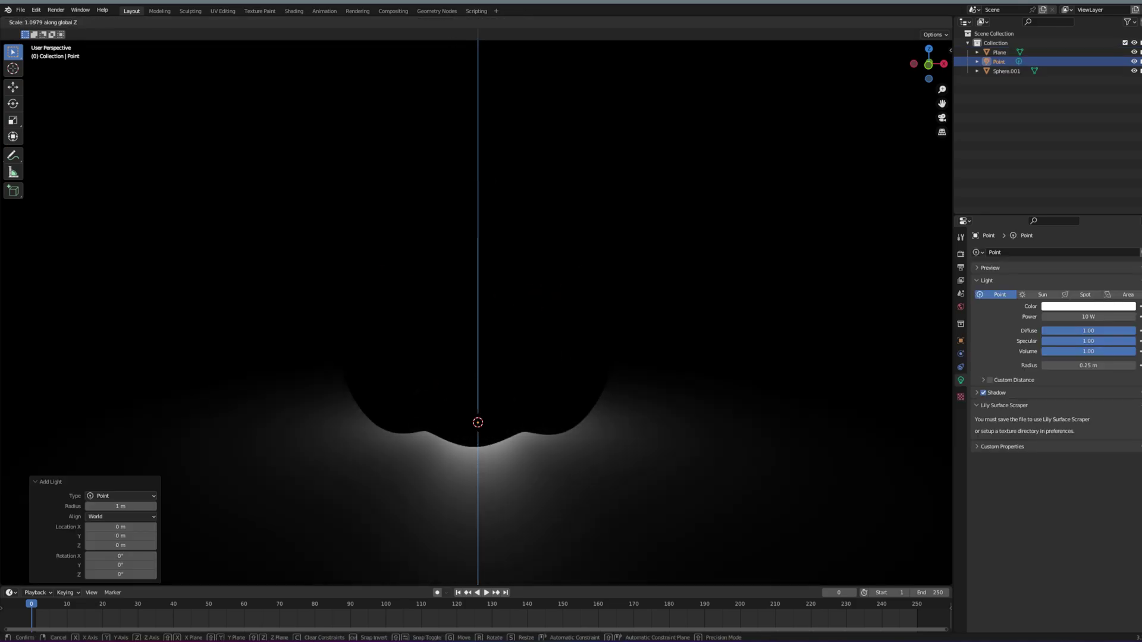
pyautogui.press('g')
pyautogui.press('z')
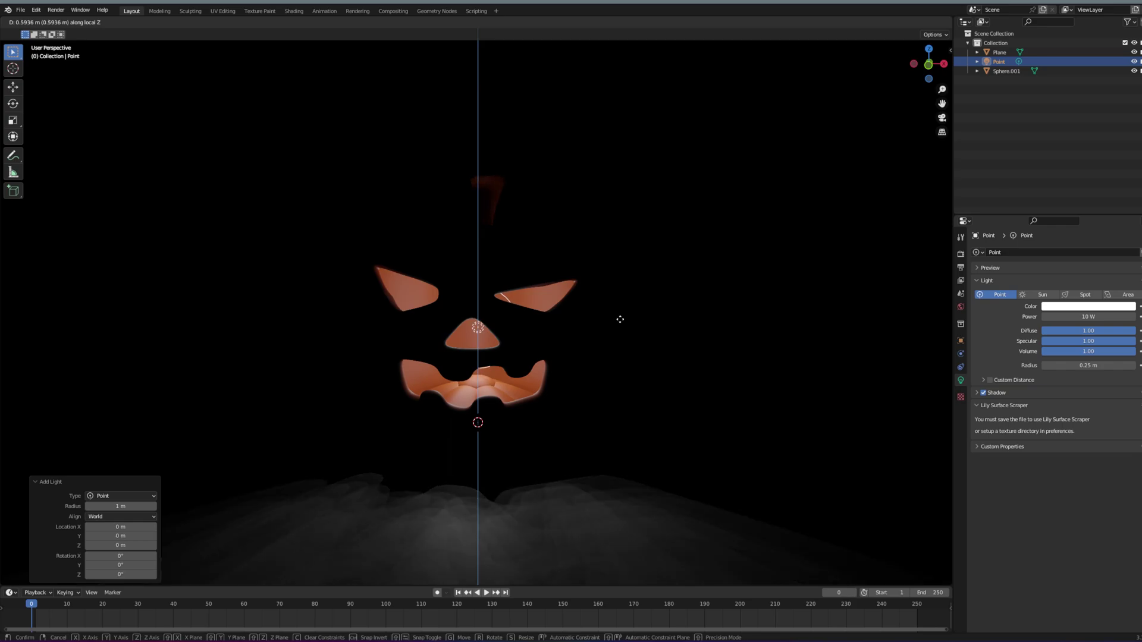
pyautogui.click(620, 319)
# Add a second point light, placed about 3.71 m up along Z above the pumpkin and scaled by about 1.29
pyautogui.press('KP_1')
pyautogui.scroll(-3, 554, 275)
pyautogui.scroll(-2, 584, 281)
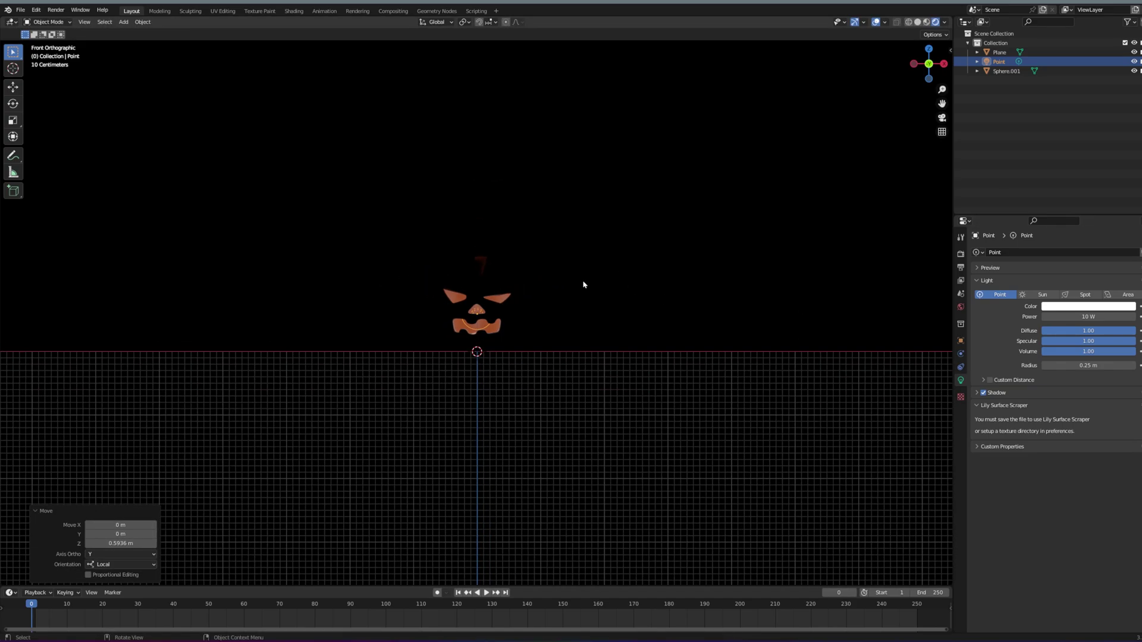
pyautogui.moveTo(584, 282); pyautogui.dragTo(582, 307, button='middle')
pyautogui.scroll(2, 581, 308)
pyautogui.click(708, 305)
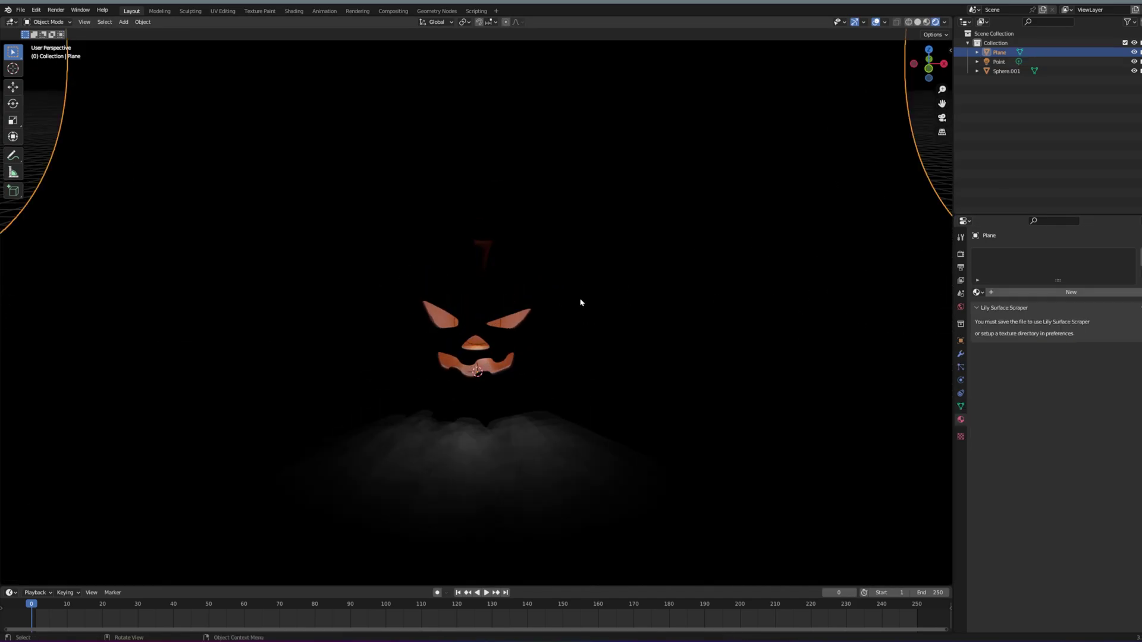
pyautogui.hotkey('shift', 'a')
pyautogui.click(632, 303)
pyautogui.press('g')
pyautogui.press('z')
pyautogui.click(640, 493)
pyautogui.press('s')
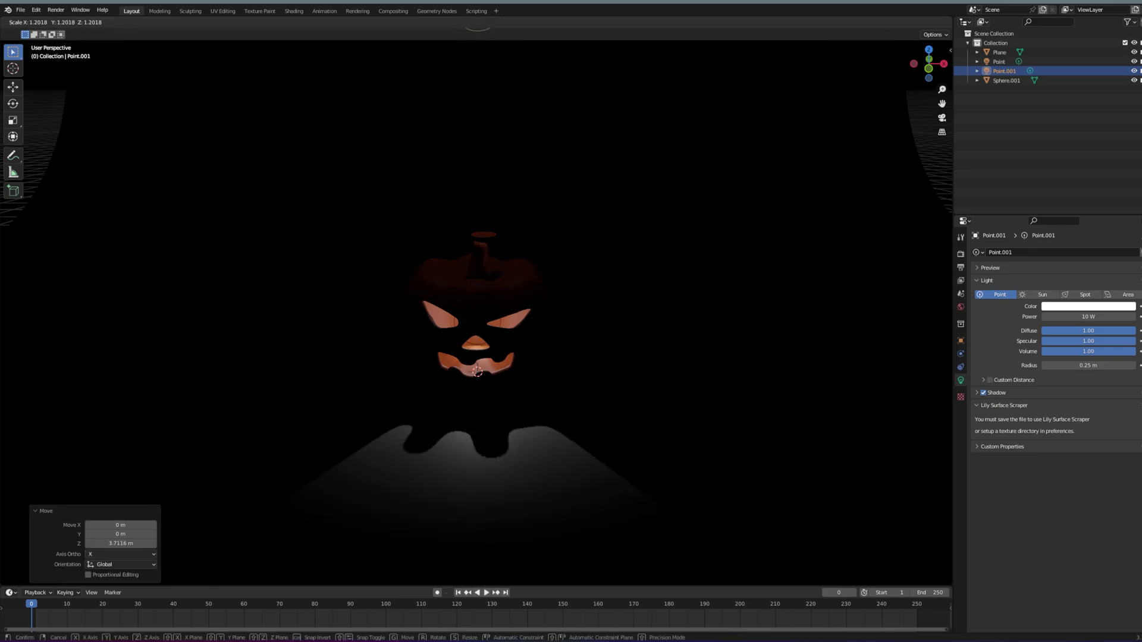
pyautogui.click(928, 467)
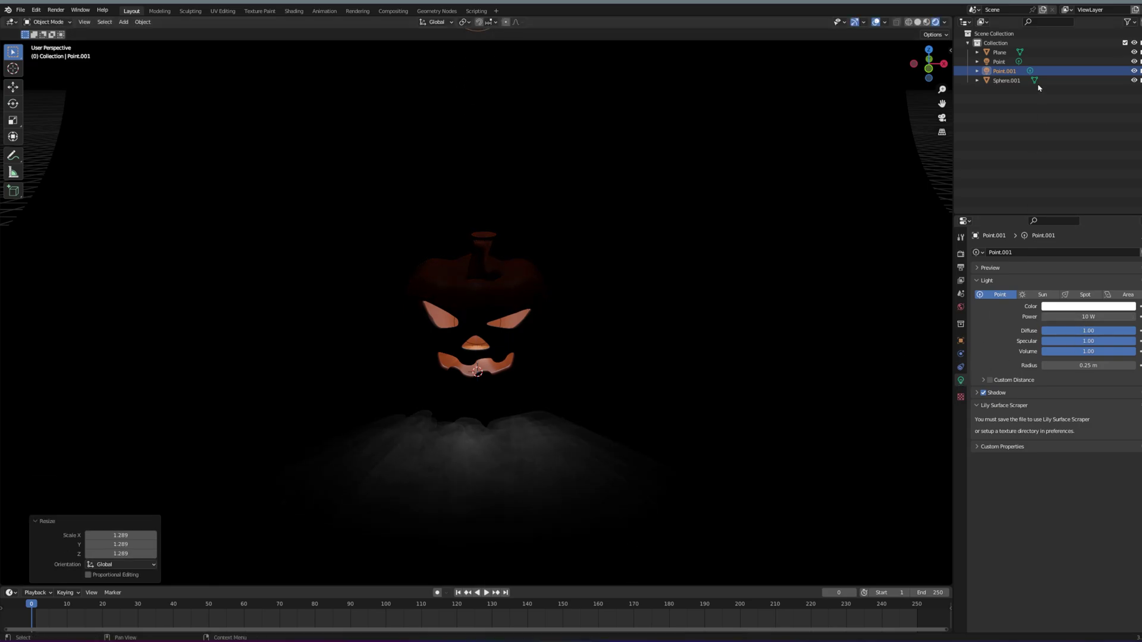
# Set the overhead point light's power to 50 W and its color to a saturated blue-violet
pyautogui.write('100')
pyautogui.press('Return')
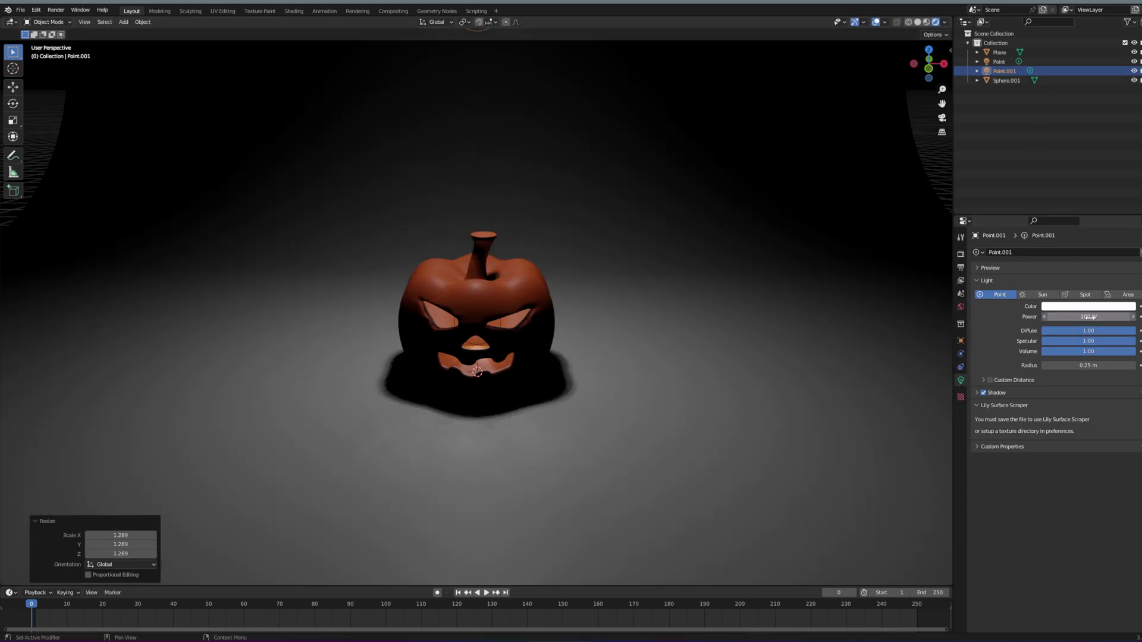
pyautogui.write('50')
pyautogui.press('Return')
pyautogui.click(1095, 307)
pyautogui.click(1102, 214)
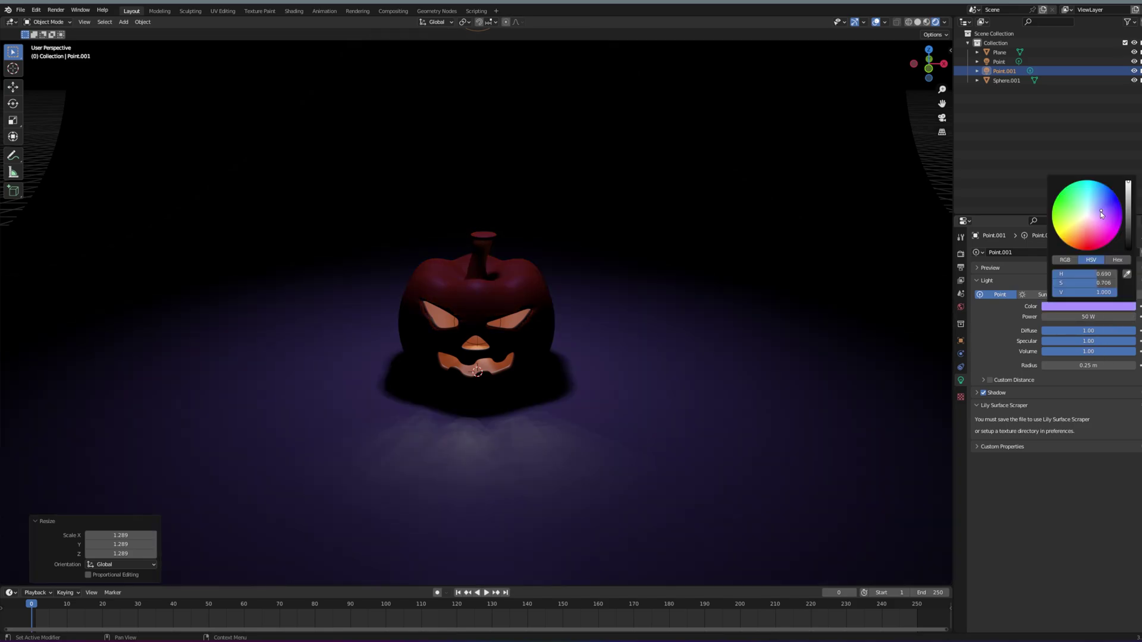
pyautogui.moveTo(1093, 214)
pyautogui.mouseDown()
pyautogui.moveTo(1089, 241)
pyautogui.moveTo(1062, 215)
pyautogui.moveTo(1114, 202)
pyautogui.mouseUp()
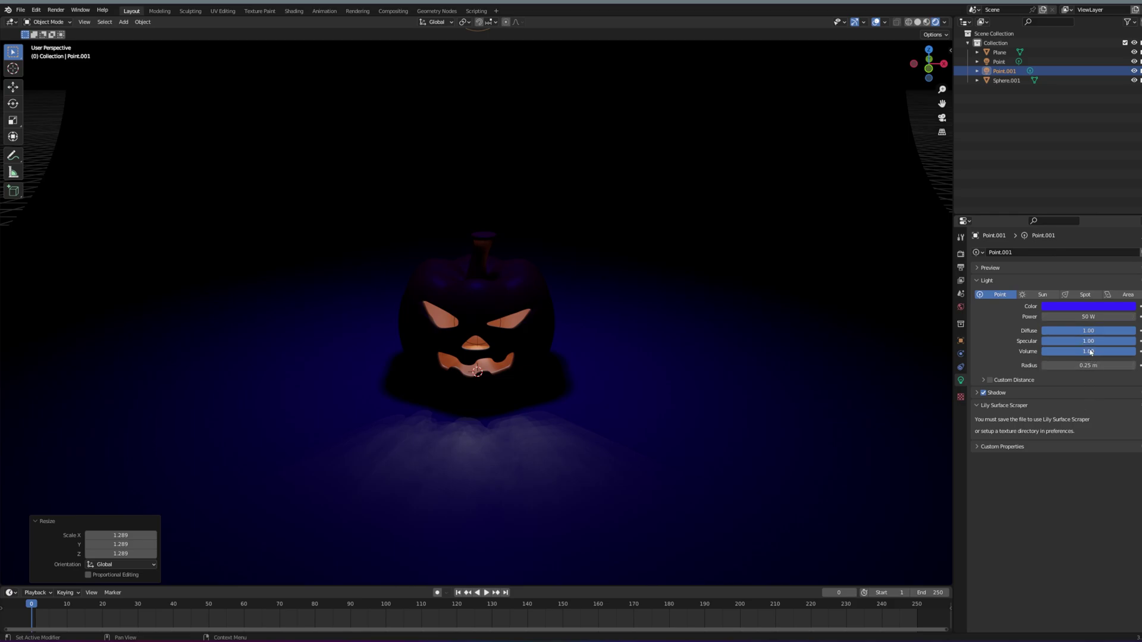
# Increase the blue overhead light's radius to 3.37 m
pyautogui.moveTo(1088, 366); pyautogui.dragTo(1131, 366)
pyautogui.scroll(-2, 502, 303)
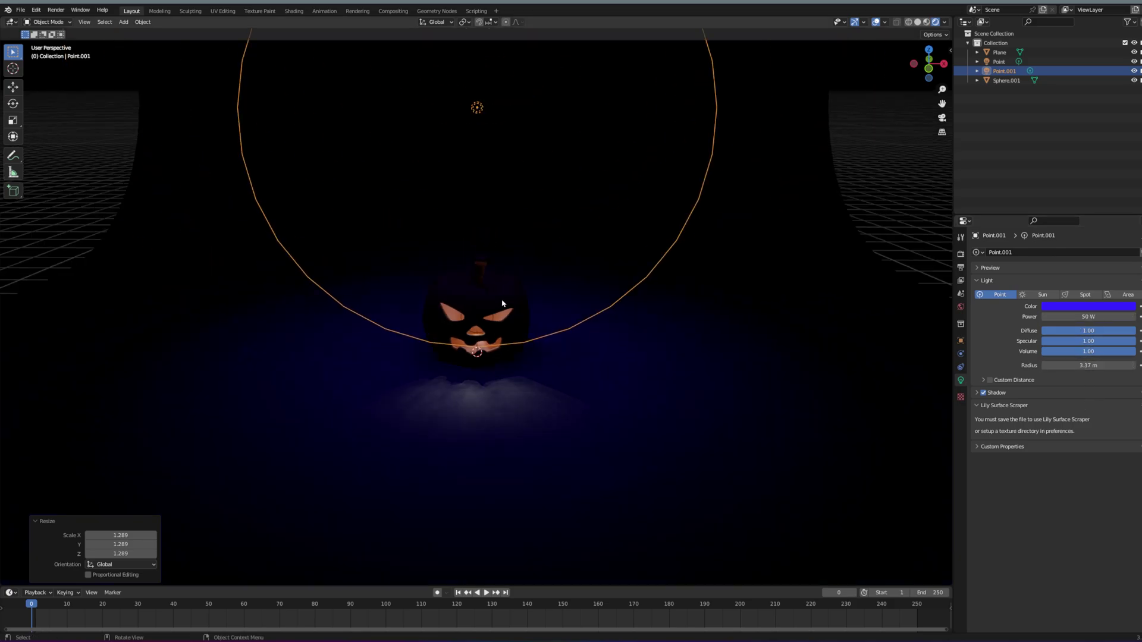
pyautogui.moveTo(502, 304); pyautogui.dragTo(505, 278, button='middle')
pyautogui.scroll(3, 557, 302)
pyautogui.scroll(-2, 619, 308)
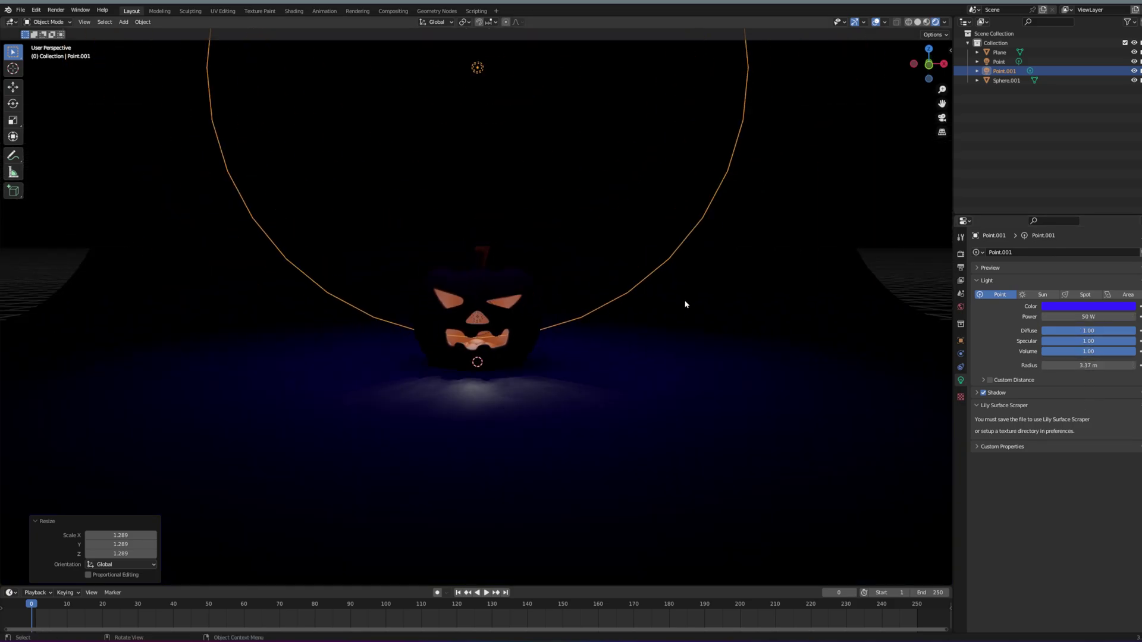
# Add a third point light, raised about 3.07 m along Z and shifted about 3.17 m along X beside the pumpkin
pyautogui.click(579, 288)
pyautogui.hotkey('shift', 'a')
pyautogui.moveTo(576, 290)
pyautogui.click(628, 291)
pyautogui.press('g')
pyautogui.press('z')
pyautogui.click(573, 82)
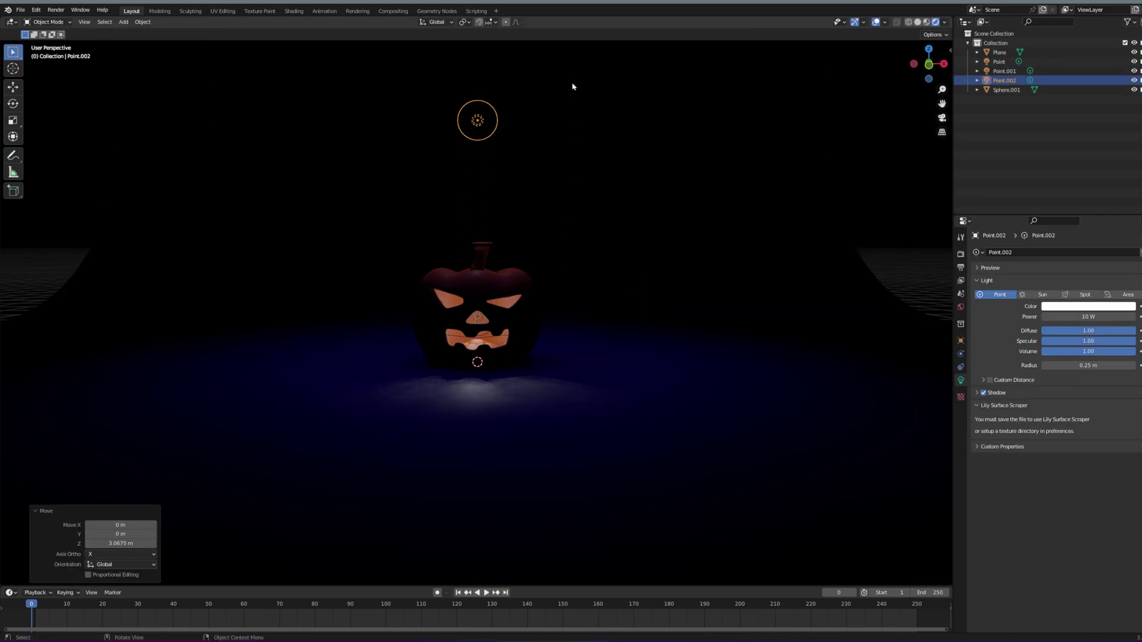
pyautogui.press('g')
pyautogui.click(822, 107)
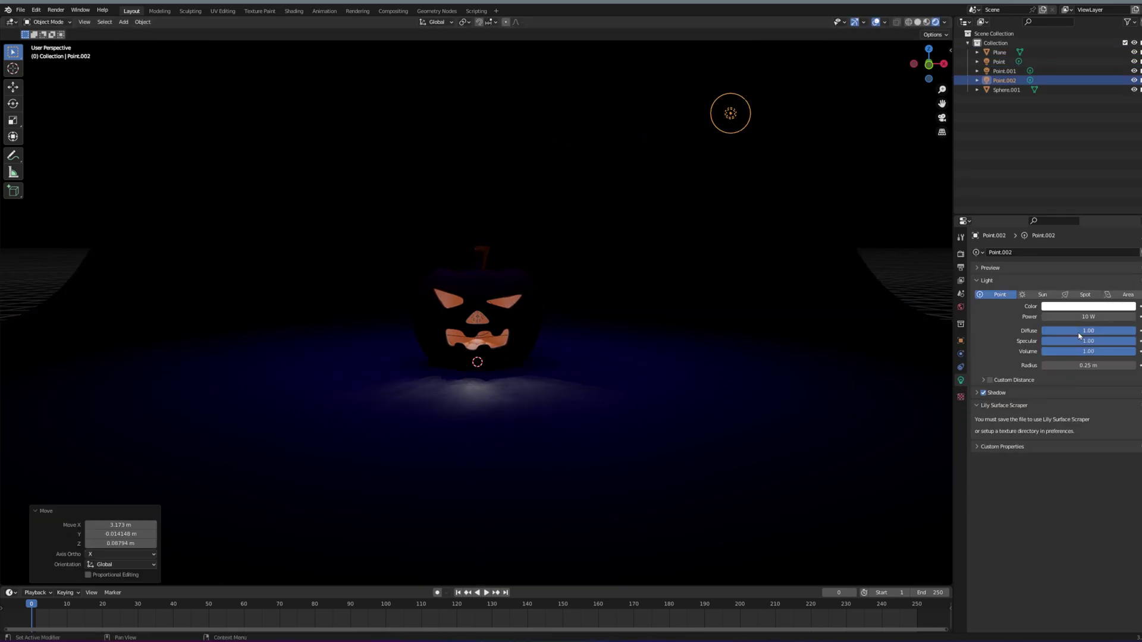
# Set the third point light's power to 27.6 W and its color to a light orange
pyautogui.write('50')
pyautogui.press('Return')
pyautogui.moveTo(1090, 317); pyautogui.dragTo(976, 317)
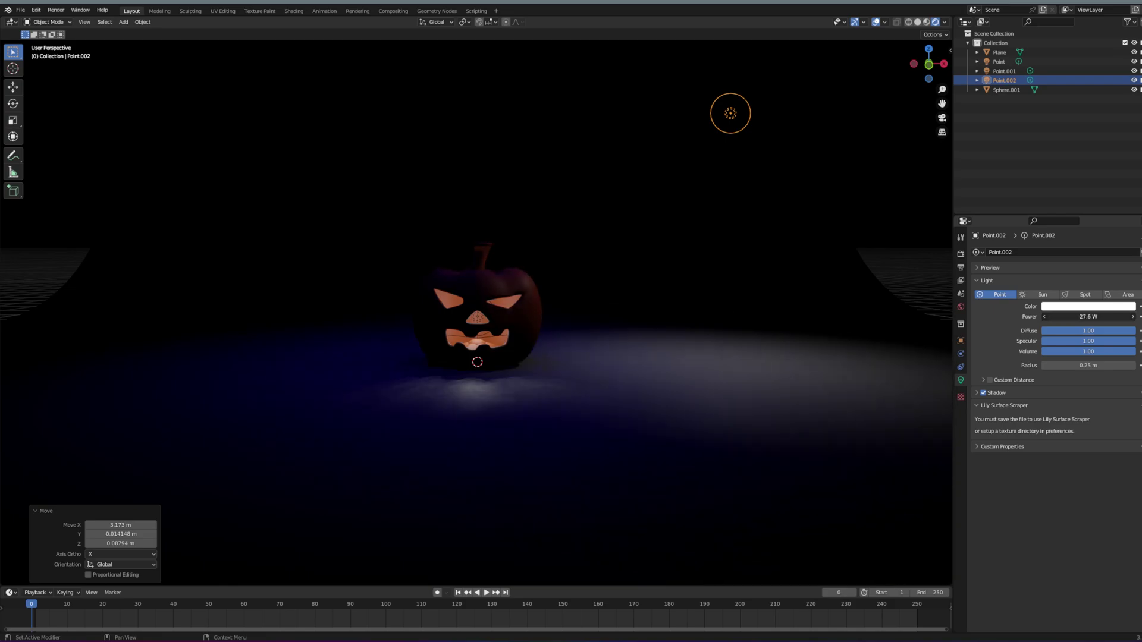
pyautogui.click(1089, 307)
pyautogui.click(1072, 233)
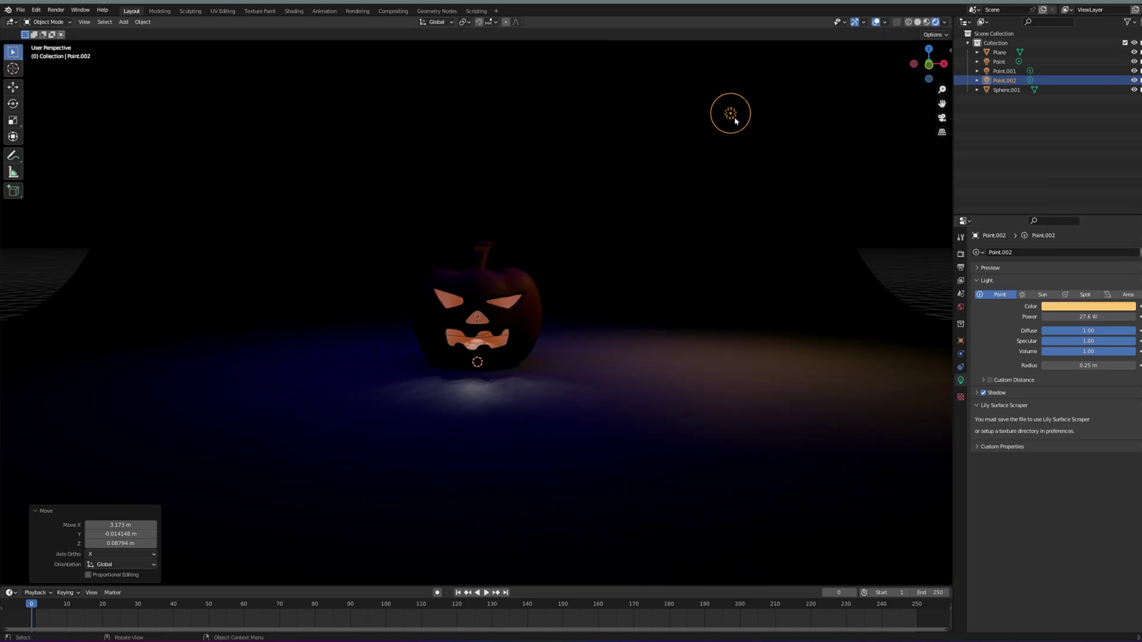
# Move the light orange point light about 3.33 m back along Y and roughly 2.9 m along negative X, behind the pumpkin
pyautogui.press('g')
pyautogui.press('y')
pyautogui.click(602, 95)
pyautogui.press('g')
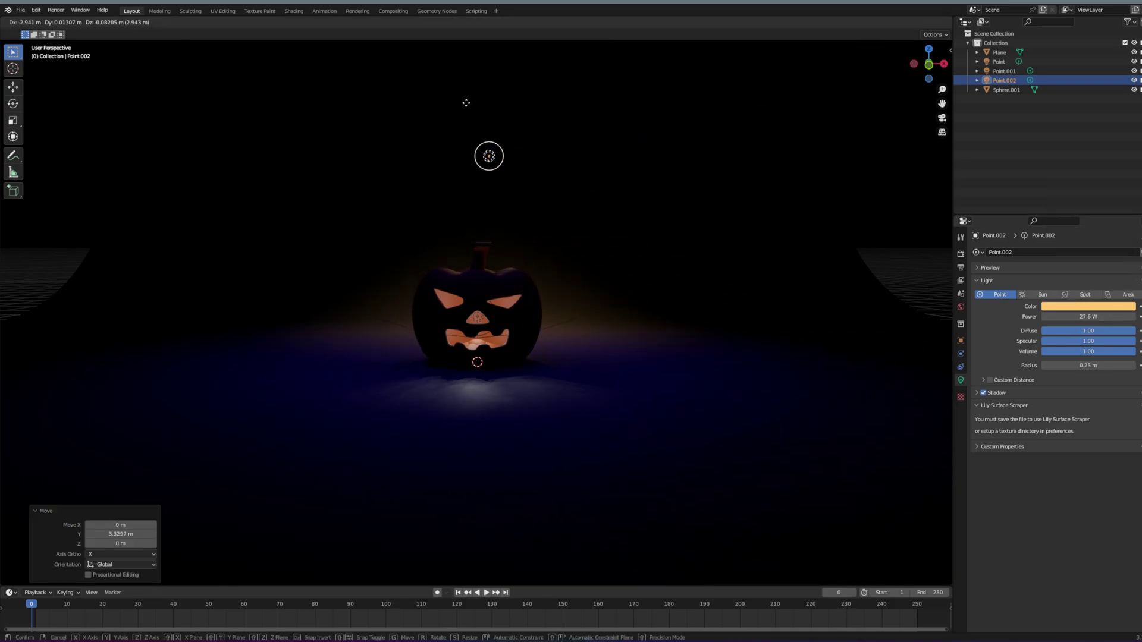
pyautogui.click(458, 101)
# Rename the white 10 W point light inside the pumpkin as "Pumkin light"
pyautogui.click(999, 52)
pyautogui.click(1006, 90)
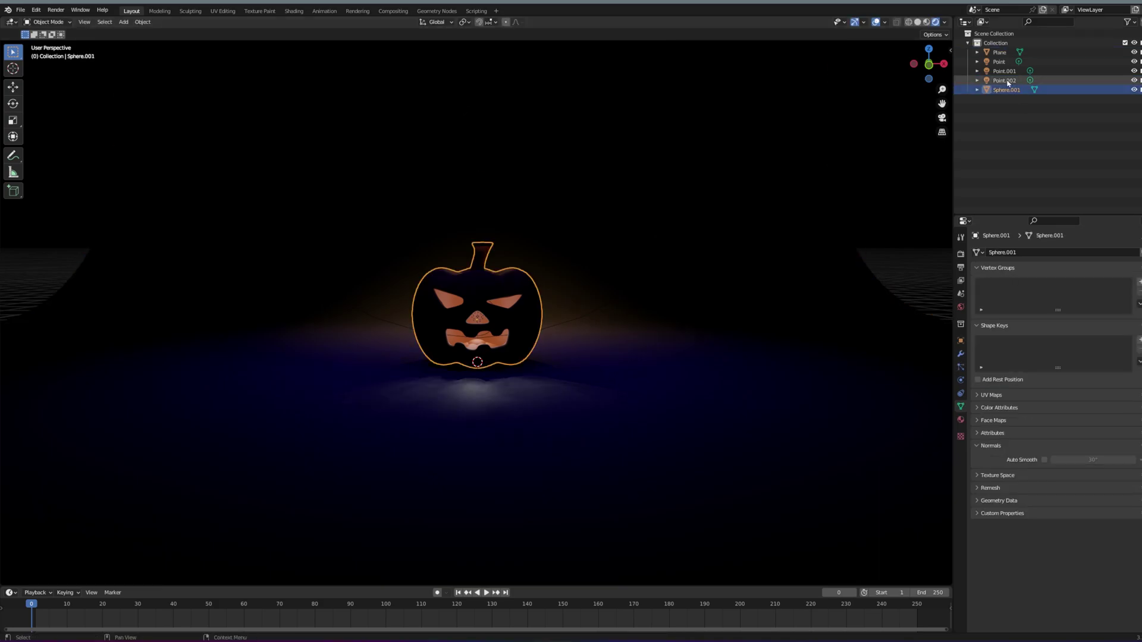
pyautogui.click(1004, 70)
pyautogui.doubleClick(1000, 62)
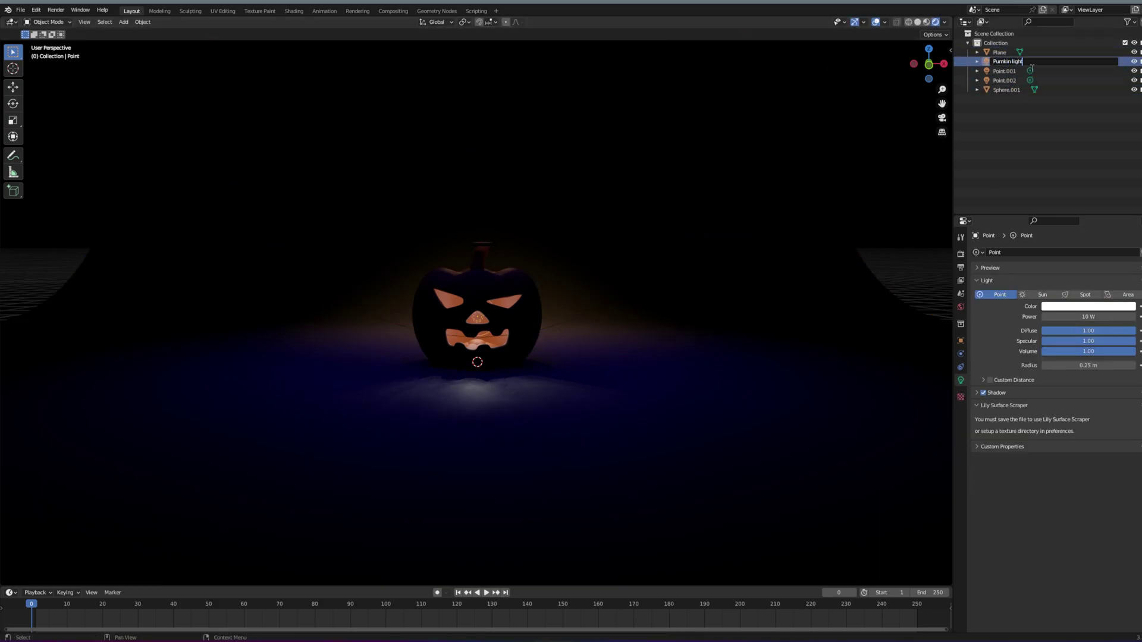
pyautogui.press('Return')
# Give the light inside the pumpkin a saturated orange color, 67.9 W power, 0.13 m radius and a diffuse factor of 2.00
pyautogui.click(1074, 308)
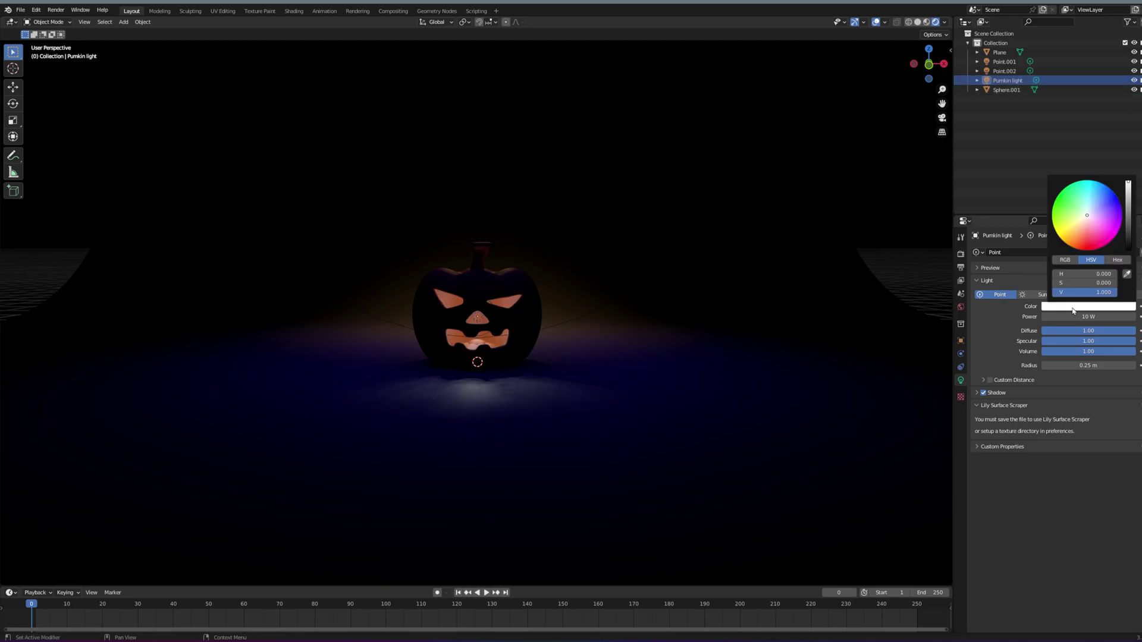
pyautogui.moveTo(1078, 237); pyautogui.dragTo(1072, 248)
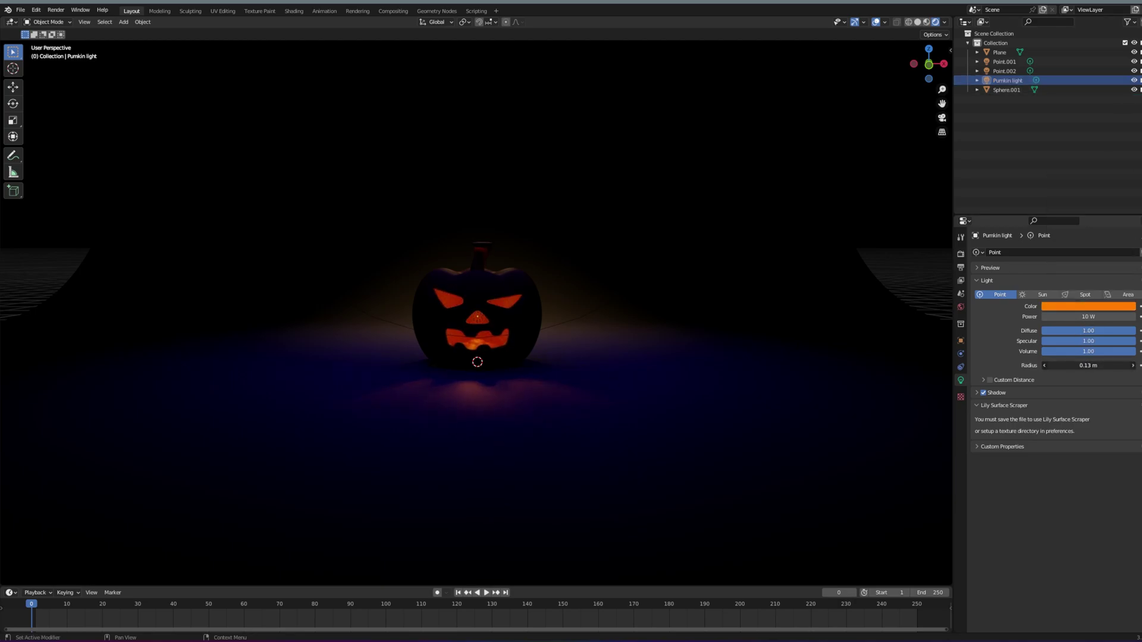
pyautogui.moveTo(1088, 318); pyautogui.dragTo(1118, 317)
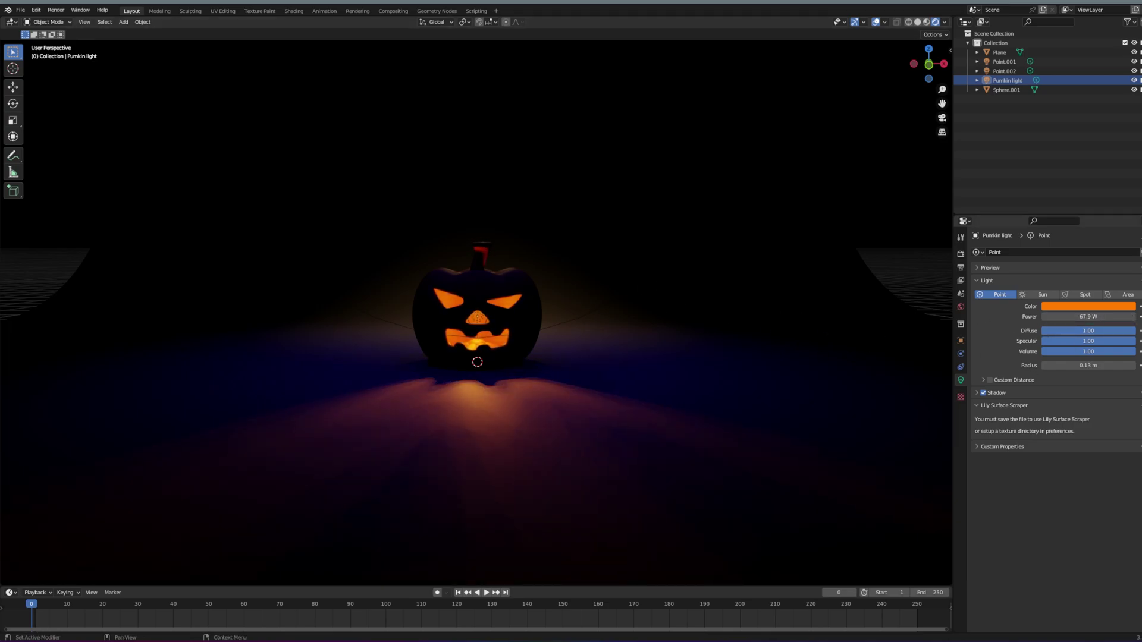
pyautogui.moveTo(1080, 330); pyautogui.dragTo(1094, 333)
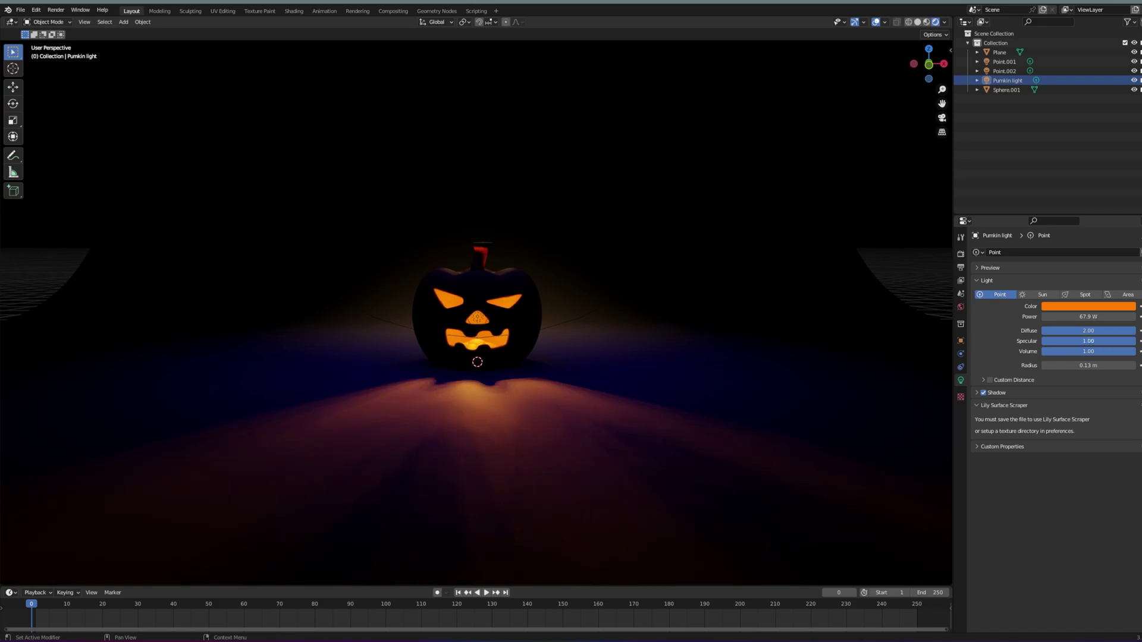
# Examine the lit face and stem of the pumpkin from closer, and expand the pumpkin mesh in the object list
pyautogui.moveTo(523, 283)
pyautogui.mouseDown(button='middle')
pyautogui.moveTo(540, 291)
pyautogui.moveTo(488, 309)
pyautogui.moveTo(545, 291)
pyautogui.mouseUp(button='middle')
pyautogui.scroll(1, 512, 270)
pyautogui.click(486, 252)
pyautogui.click(829, 214)
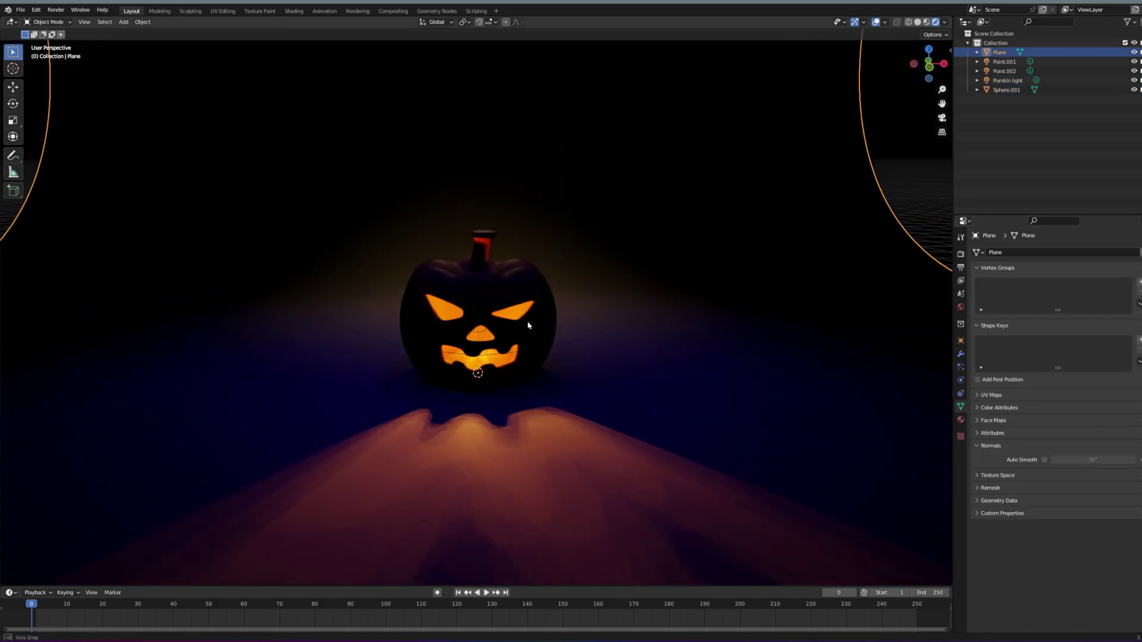
pyautogui.scroll(1, 526, 319)
pyautogui.click(1015, 93)
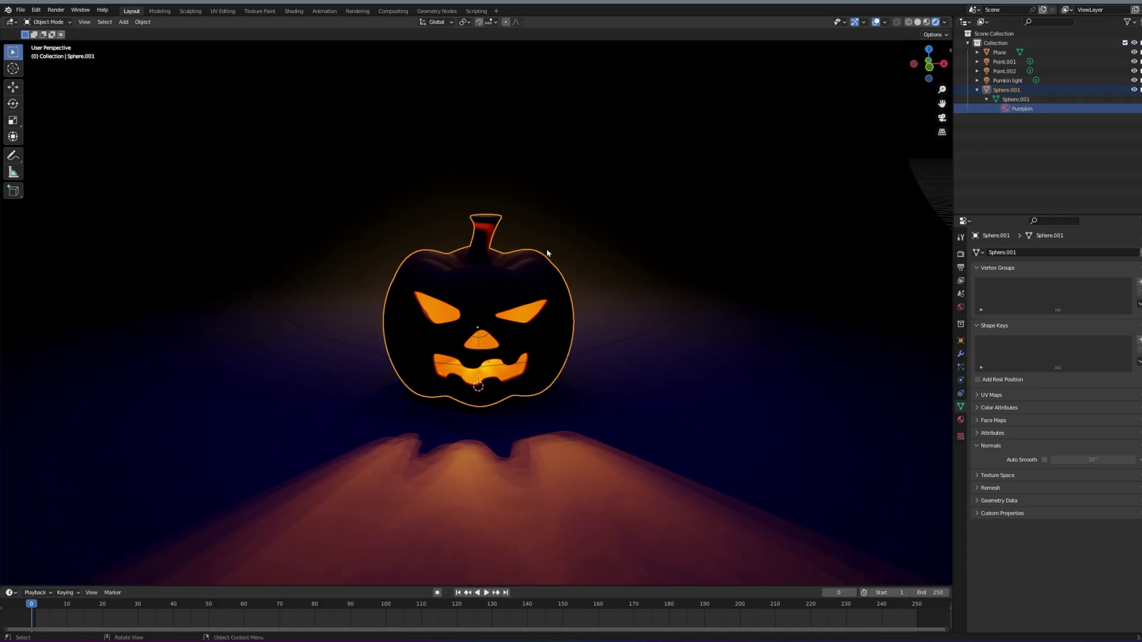
pyautogui.scroll(2, 484, 216)
pyautogui.moveTo(484, 217)
pyautogui.mouseDown(button='middle')
pyautogui.moveTo(509, 265)
pyautogui.moveTo(492, 224)
pyautogui.mouseUp(button='middle')
pyautogui.scroll(-3, 493, 225)
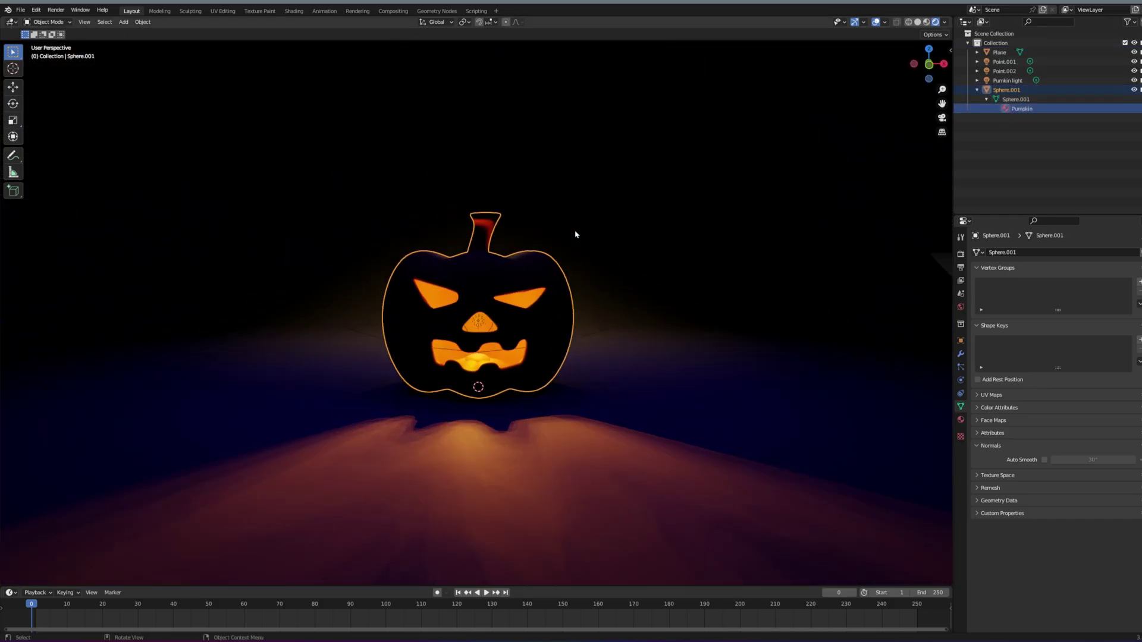
# Switch the scene's render engine to Cycles and check the backdrop and pumpkin lighting
pyautogui.click(961, 254)
pyautogui.click(1091, 253)
pyautogui.click(1068, 284)
pyautogui.scroll(-3, 553, 305)
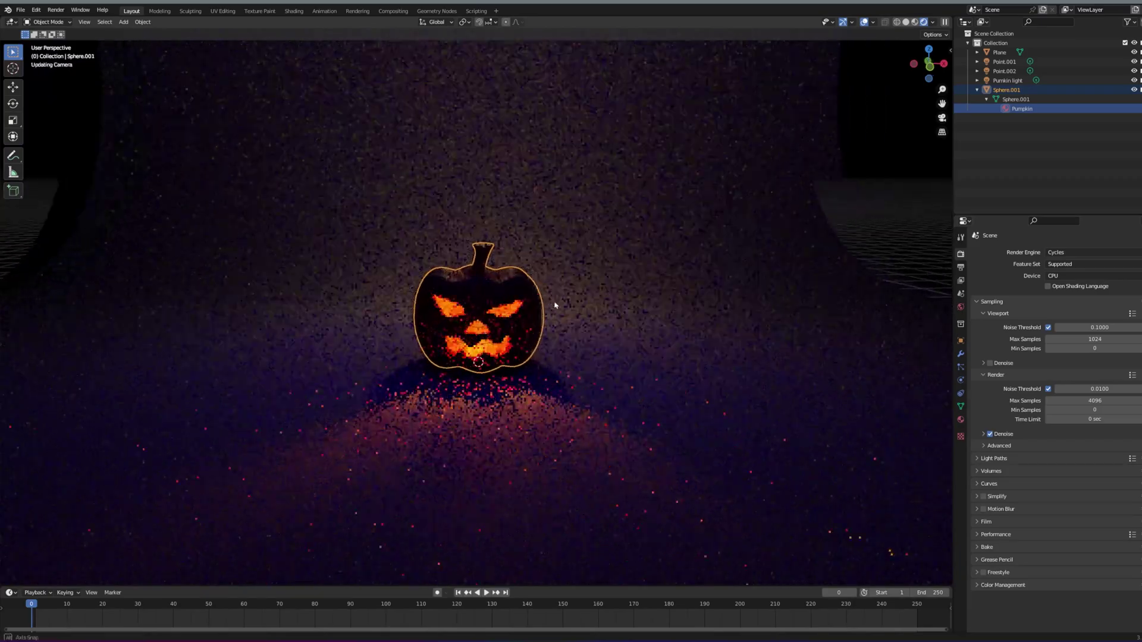
pyautogui.scroll(3, 626, 253)
pyautogui.click(626, 253)
pyautogui.scroll(-3, 582, 340)
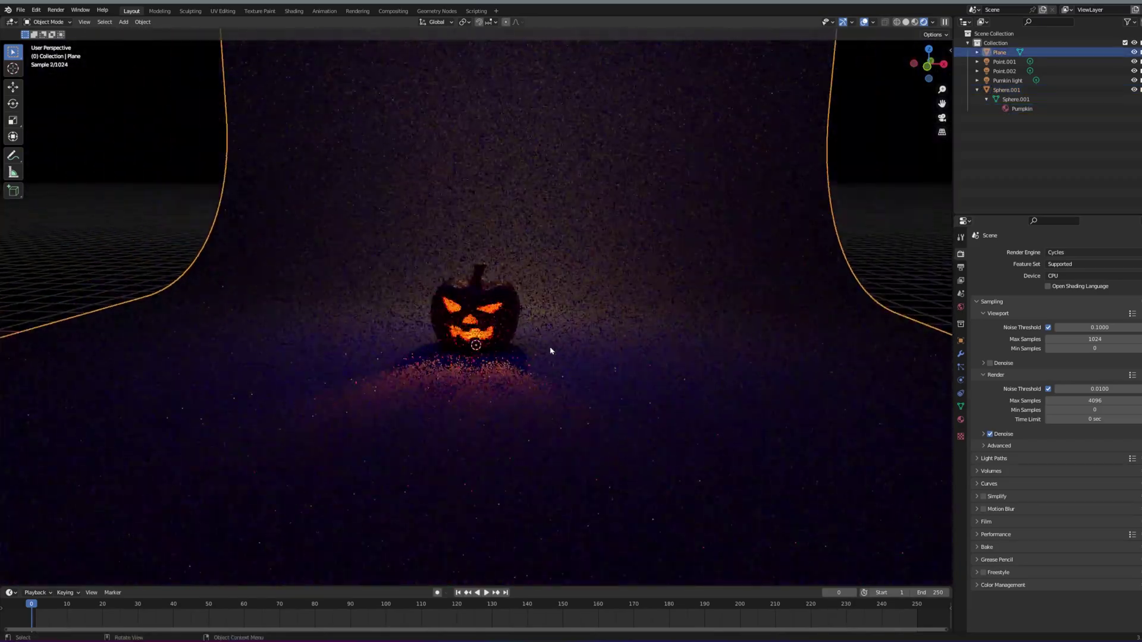
# Add another point light, raise it about 0.5 m along Z and move it about 4.4 m along Y to the pumpkin's front
pyautogui.scroll(1, 484, 306)
pyautogui.click(569, 348)
pyautogui.press('g')
pyautogui.press('z')
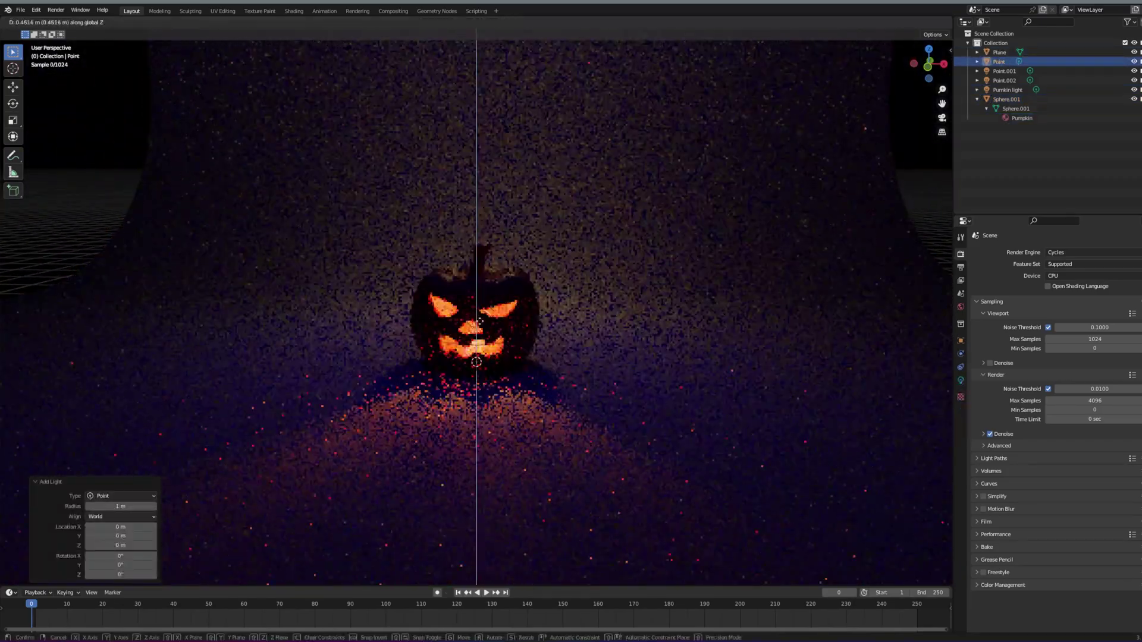
pyautogui.press('Return')
pyautogui.press('g')
pyautogui.press('y')
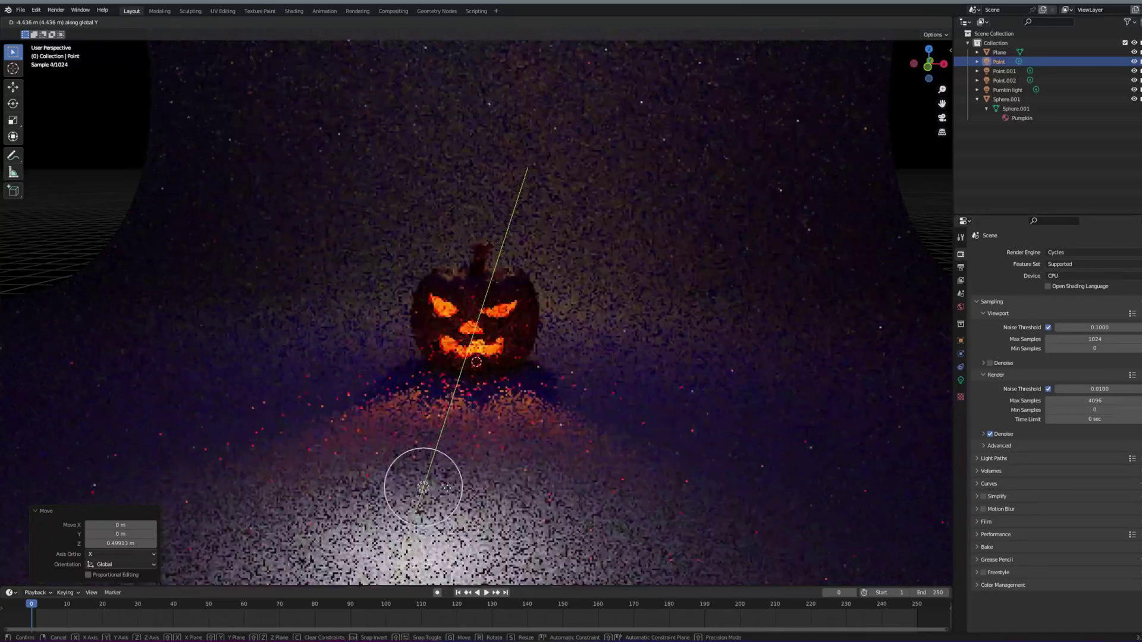
pyautogui.press('Return')
# Increase the front point light's power and change its color
pyautogui.click(960, 381)
pyautogui.moveTo(1083, 318); pyautogui.dragTo(1131, 317)
pyautogui.click(1085, 307)
pyautogui.click(1080, 228)
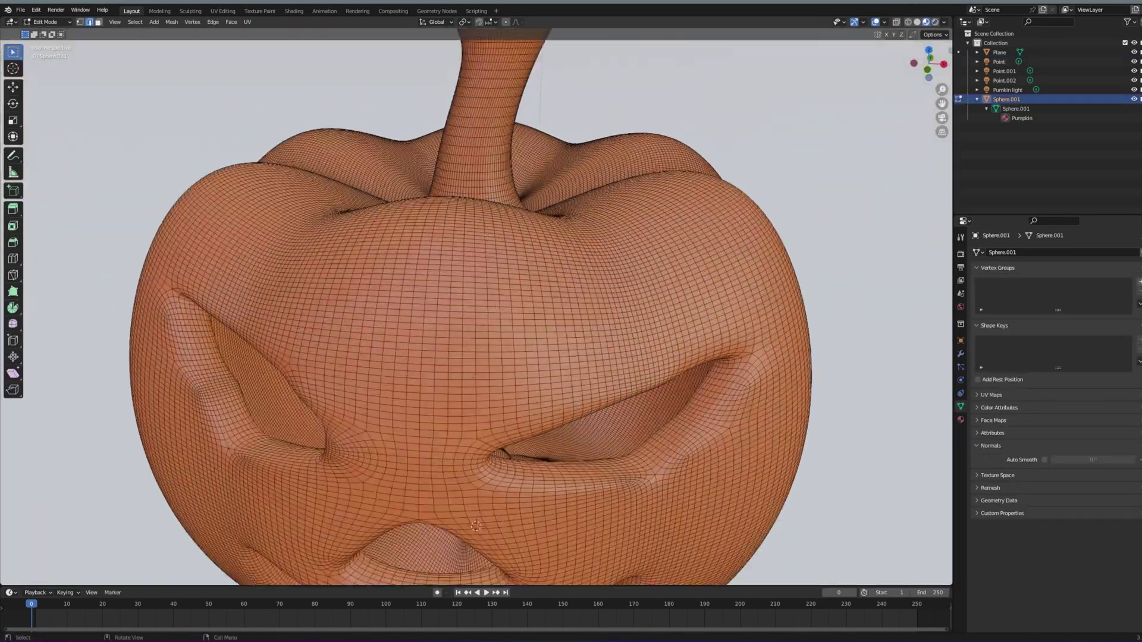
# Select the faces at the center of the pumpkin stem's top and grow the selection down the stem
pyautogui.moveTo(488, 235); pyautogui.dragTo(491, 279, button='middle')
pyautogui.scroll(-3, 491, 238)
pyautogui.press('3')
pyautogui.click(908, 22)
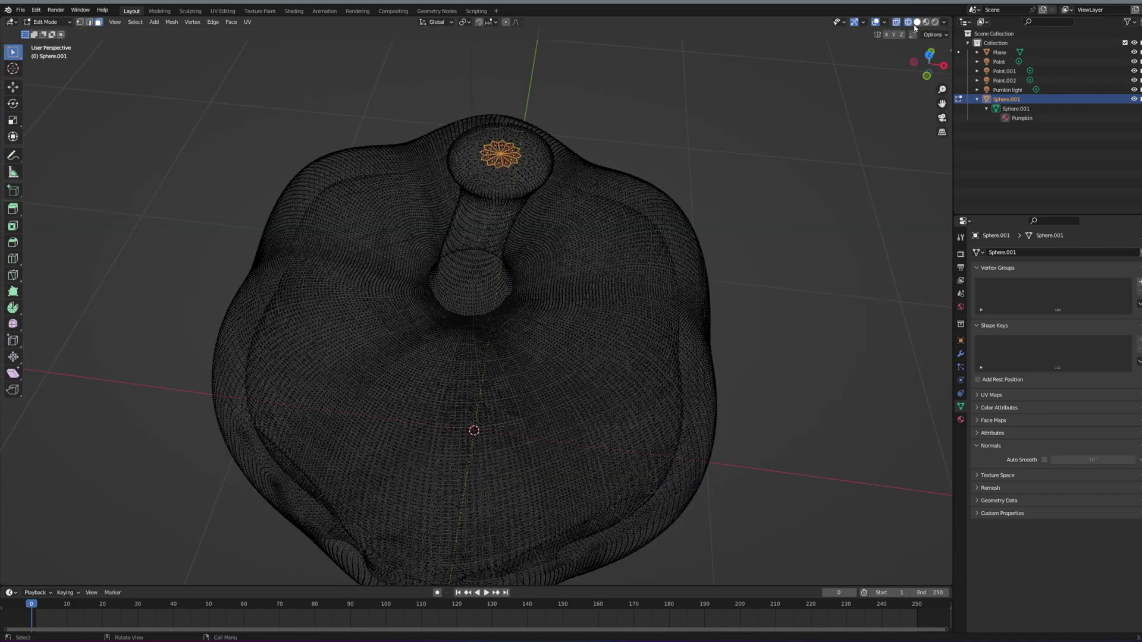
pyautogui.click(916, 23)
pyautogui.press('ctrl+KP_Add')
pyautogui.press('ctrl+KP_Add')
pyautogui.press('ctrl+KP_Add')
pyautogui.press('ctrl+KP_Add')
pyautogui.press('ctrl+KP_Add')
pyautogui.press('ctrl+KP_Add')
pyautogui.press('ctrl+KP_Add')
pyautogui.press('ctrl+KP_Add')
pyautogui.press('ctrl+KP_Add')
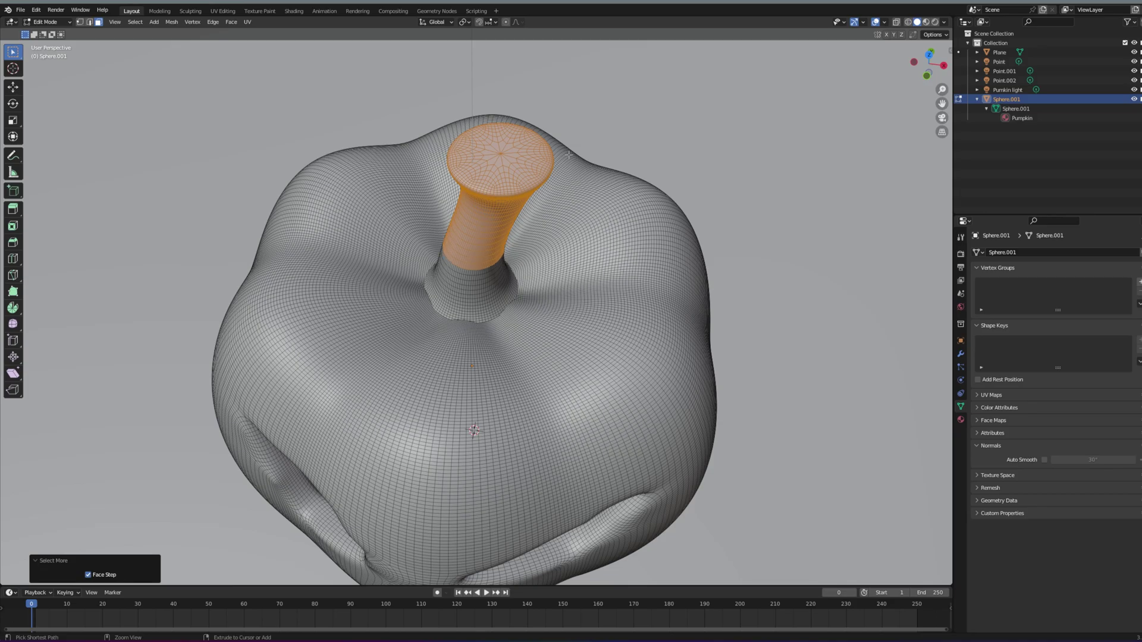
# Create a second material named Trunk with a light green base color and assign it to the selected stem faces
pyautogui.click(960, 420)
pyautogui.moveTo(953, 274); pyautogui.dragTo(959, 270)
pyautogui.moveTo(1044, 2); pyautogui.dragTo(1030, 3)
pyautogui.click(1132, 253)
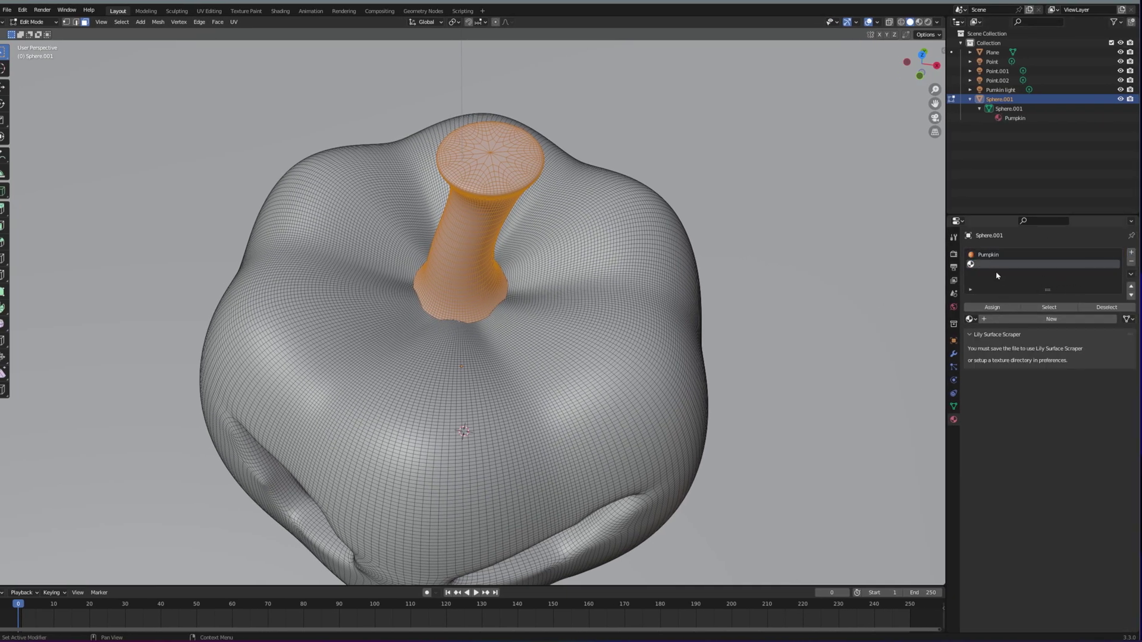
pyautogui.click(1050, 321)
pyautogui.click(1066, 401)
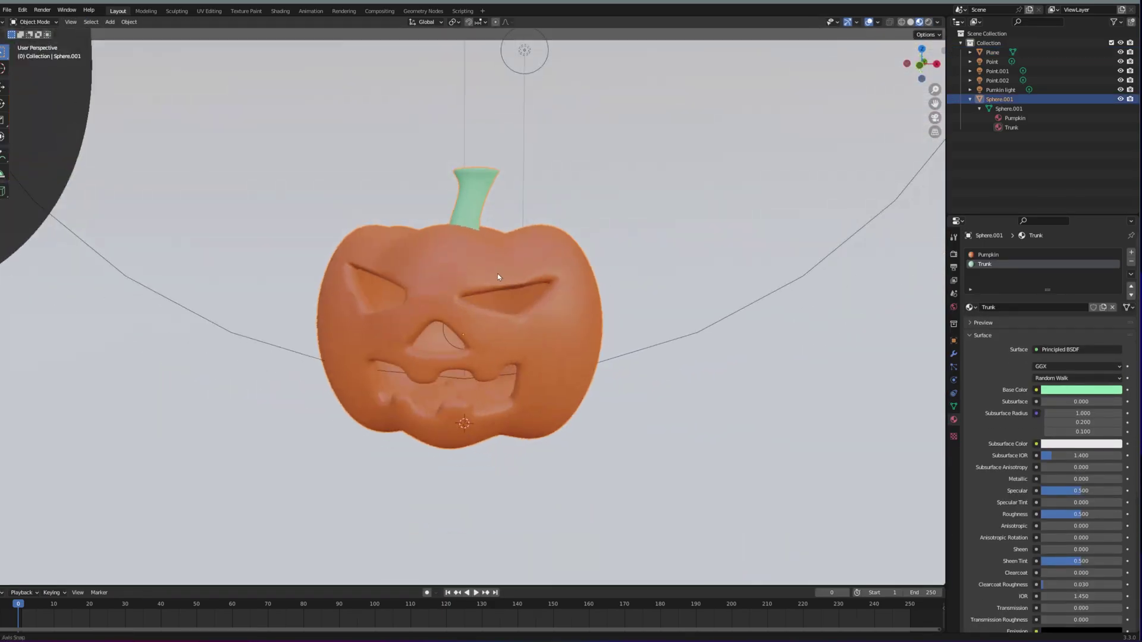
# Sculpt small bumps across the pumpkin's front with the Blob brush at a 28 px radius
pyautogui.click(177, 11)
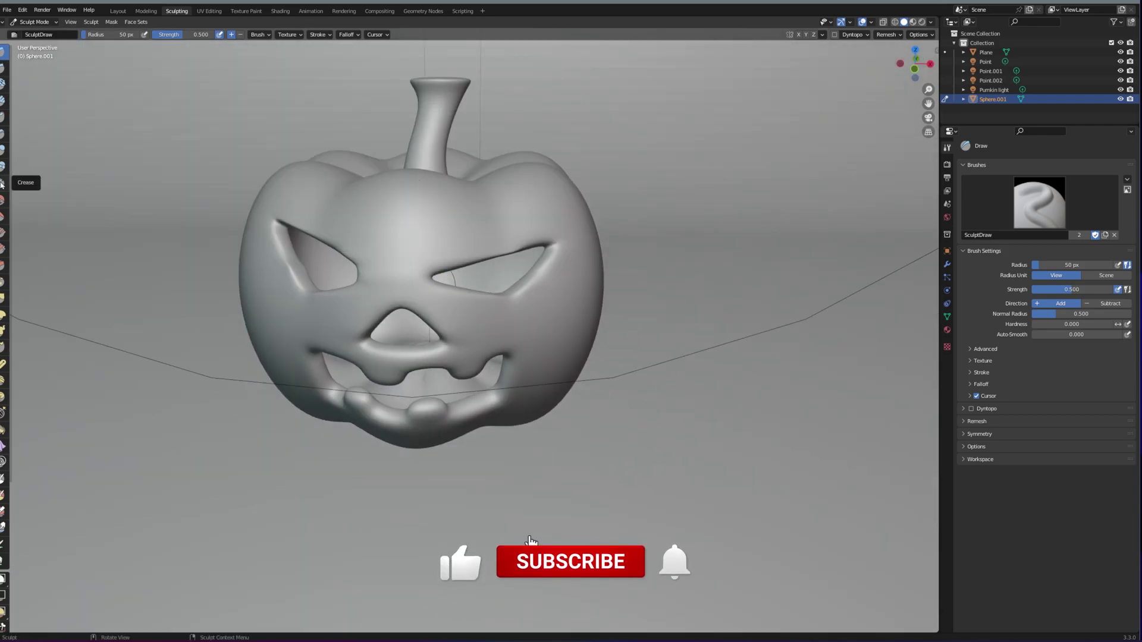
pyautogui.click(3, 180)
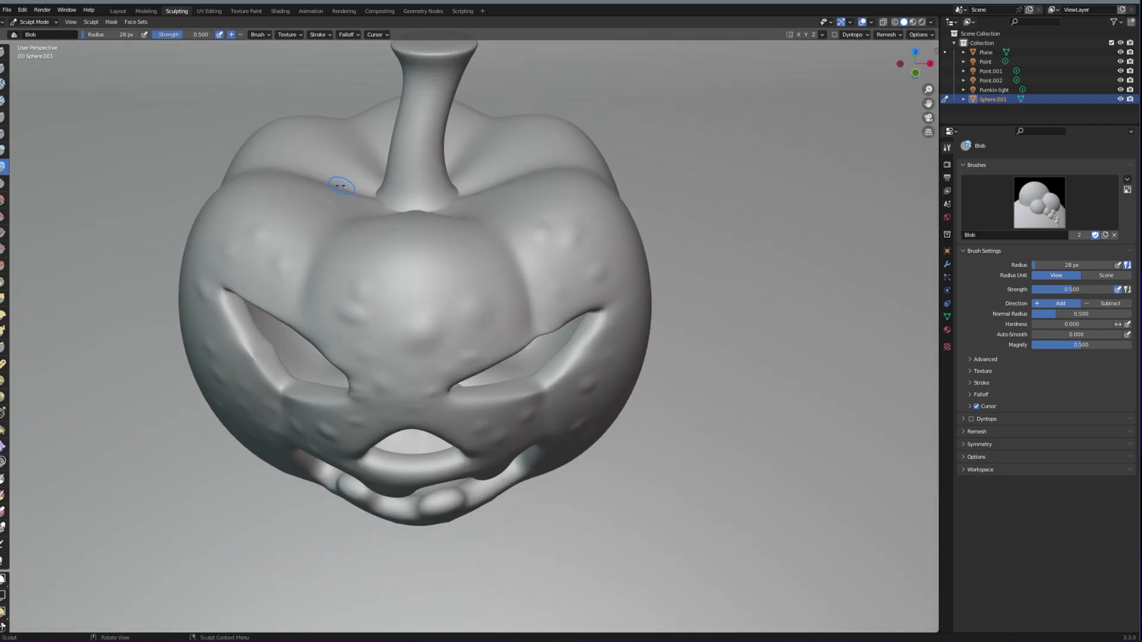
# Carve lengthwise grooves around the pumpkin's stem with the Crease brush, using a 61 px radius and 0.250 strength
pyautogui.hotkey('shift', 'c')
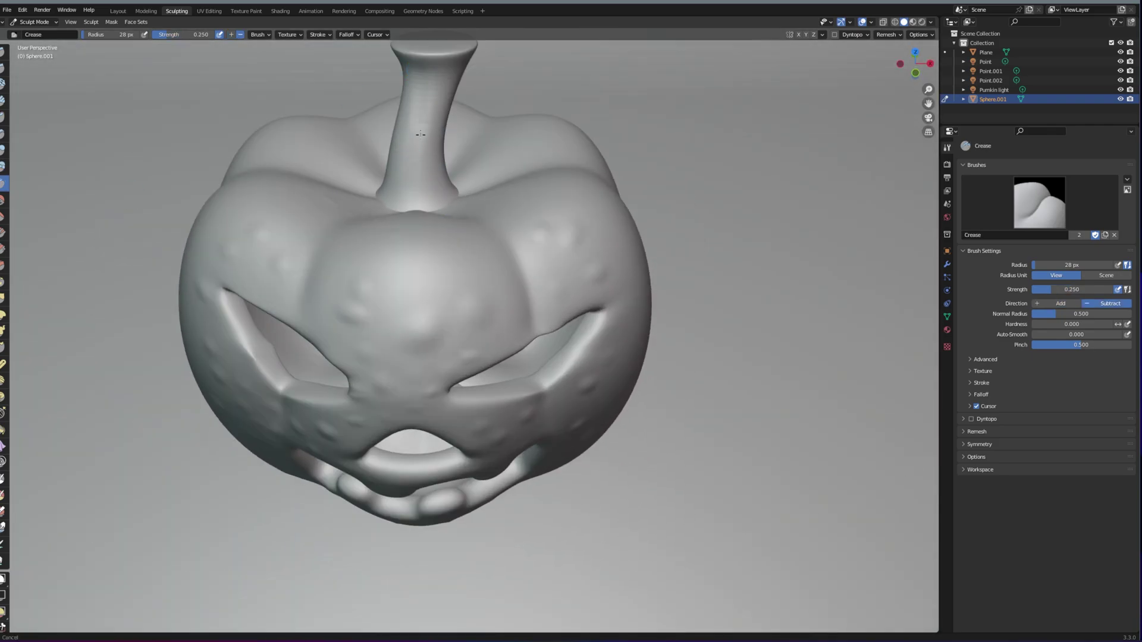
pyautogui.moveTo(408, 144); pyautogui.dragTo(462, 129, button='middle')
pyautogui.moveTo(442, 193)
pyautogui.mouseDown(button='middle')
pyautogui.moveTo(452, 173)
pyautogui.moveTo(440, 155)
pyautogui.moveTo(428, 175)
pyautogui.mouseUp(button='middle')
pyautogui.scroll(5, 429, 175)
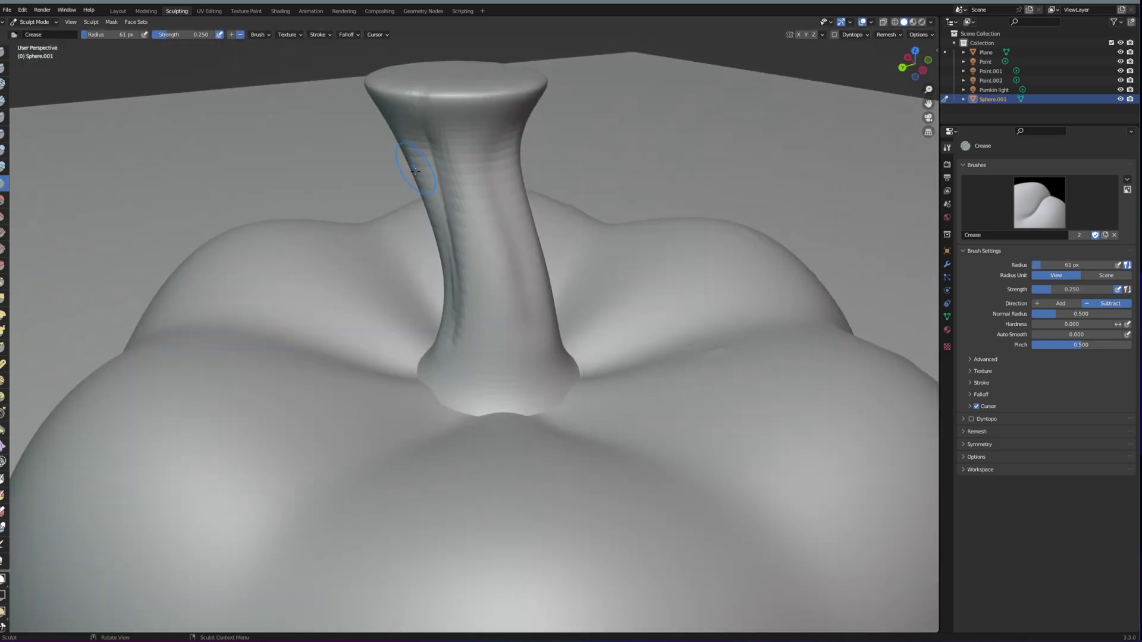
pyautogui.moveTo(420, 139); pyautogui.dragTo(660, 62, button='middle')
pyautogui.scroll(-5, 629, 246)
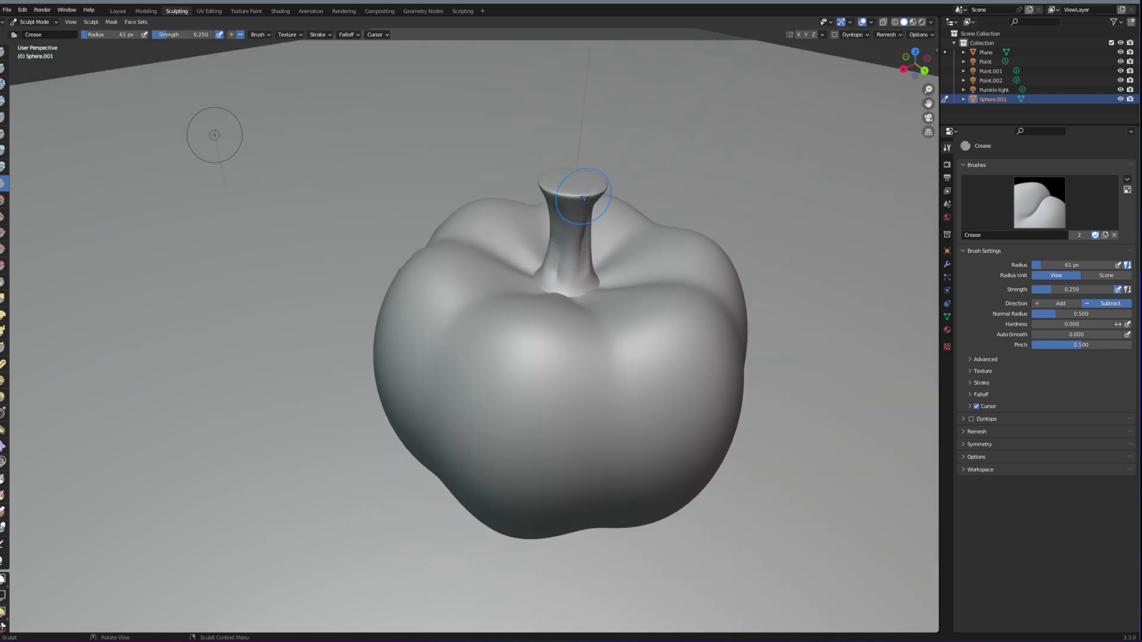
pyautogui.moveTo(214, 133); pyautogui.dragTo(379, 156, button='middle')
pyautogui.moveTo(404, 94)
pyautogui.mouseDown(button='middle')
pyautogui.moveTo(484, 115)
pyautogui.moveTo(487, 132)
pyautogui.mouseUp(button='middle')
# Go around the pumpkin and sculpt more surface bumps with the Blob and Inflate brushes, reducing the brush radius to 34 px
pyautogui.hotkey('shift', 'b')
pyautogui.scroll(-5, 488, 132)
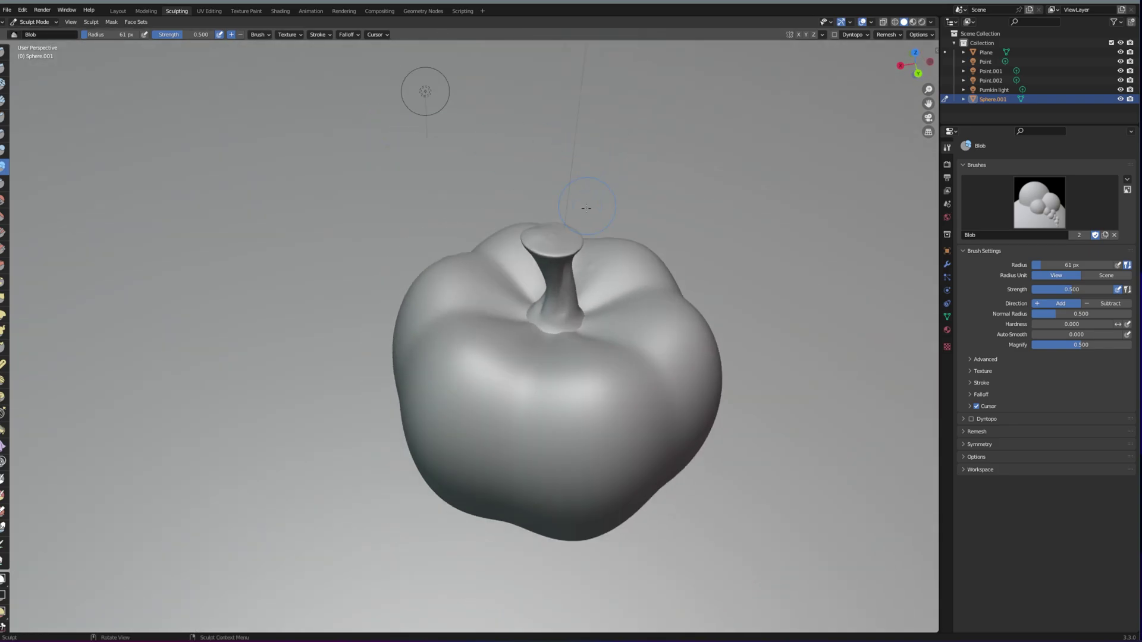
pyautogui.moveTo(591, 183); pyautogui.dragTo(752, 236, button='middle')
pyautogui.scroll(5, 494, 316)
pyautogui.moveTo(531, 393); pyautogui.dragTo(506, 334, button='middle')
pyautogui.press('i')
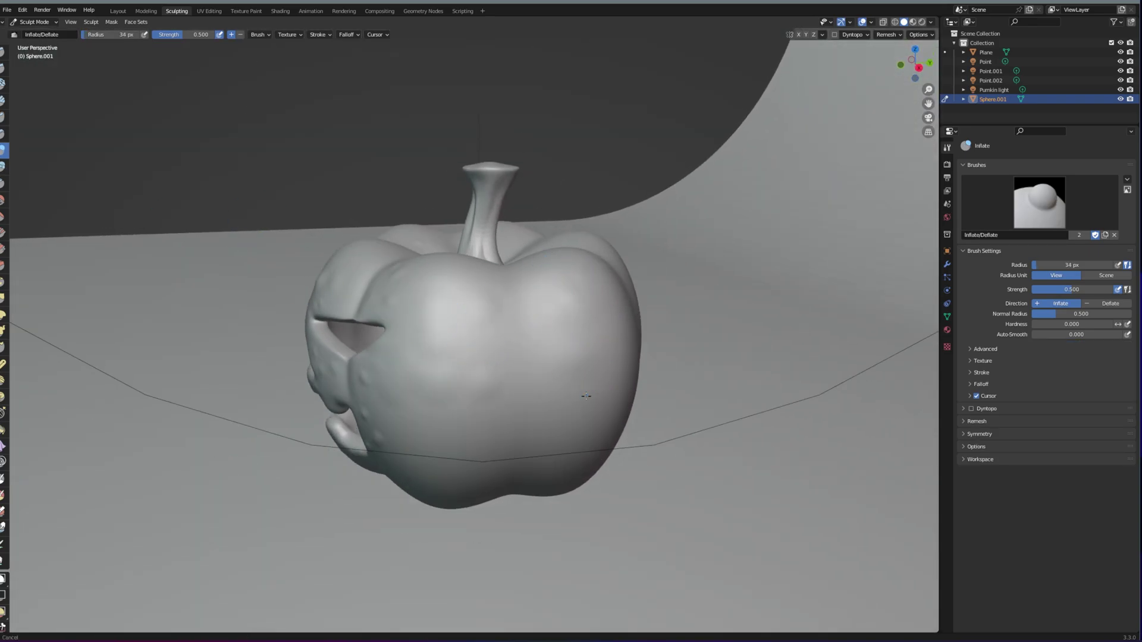
pyautogui.moveTo(410, 423); pyautogui.dragTo(531, 301, button='middle')
pyautogui.moveTo(746, 423); pyautogui.dragTo(482, 386, button='middle')
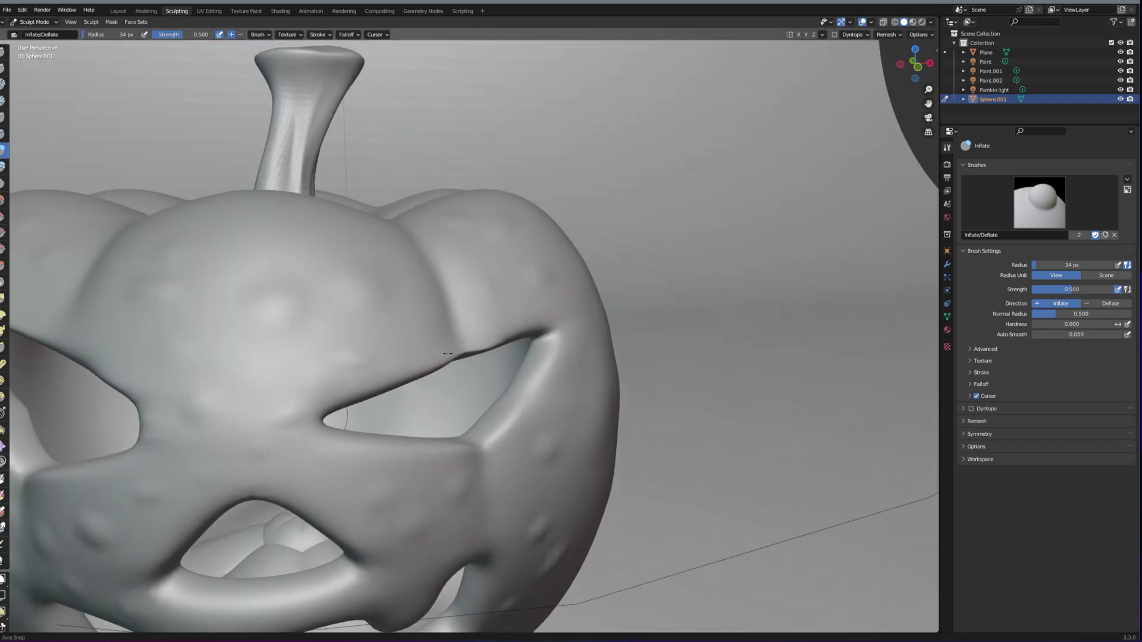
pyautogui.scroll(-6, 416, 357)
pyautogui.moveTo(298, 333); pyautogui.dragTo(383, 336, button='middle')
pyautogui.click(3, 167)
pyautogui.moveTo(390, 356); pyautogui.dragTo(407, 380)
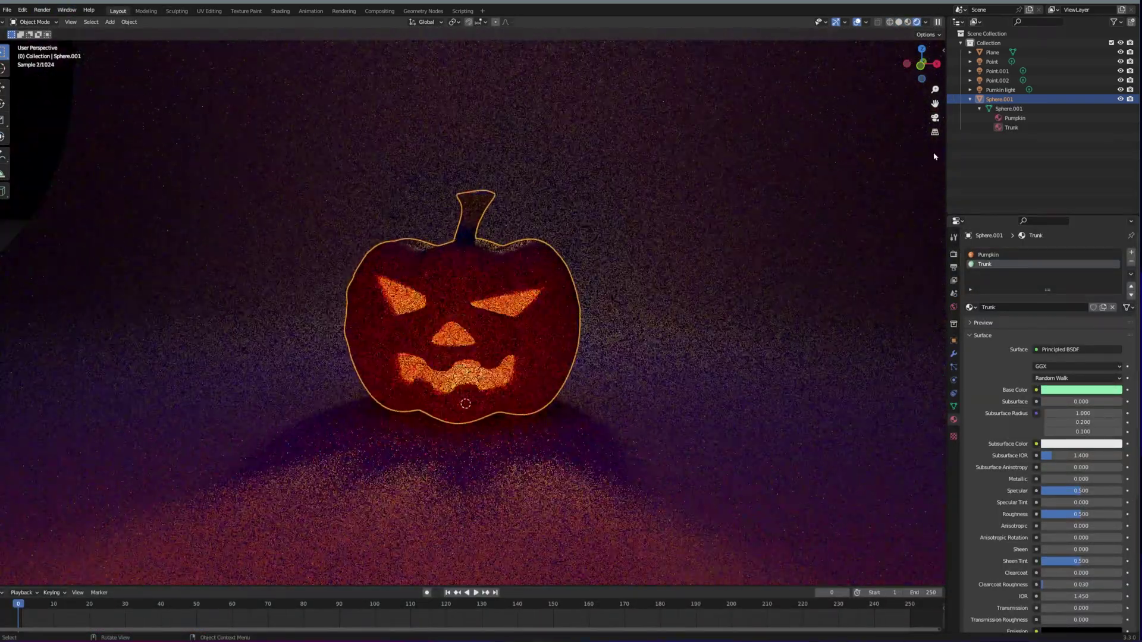
# Create a new collection and move the pumpkin mesh and the light inside it into that collection
pyautogui.click(1000, 90)
pyautogui.rightClick(1000, 101)
pyautogui.click(979, 193)
pyautogui.click(1046, 111)
pyautogui.click(1004, 101)
pyautogui.keyDown('shift'); pyautogui.click(1000, 92); pyautogui.keyUp('shift')
pyautogui.moveTo(1000, 91); pyautogui.dragTo(997, 109)
pyautogui.click(1121, 90)
pyautogui.click(1121, 90)
# Rename the new collection as "Pumpkin 1"
pyautogui.doubleClick(1010, 91)
pyautogui.write('Pumpkin 1')
pyautogui.press('Return')
pyautogui.scroll(-2, 515, 294)
pyautogui.scroll(2, 515, 293)
# Make a linked duplicate of the Pumpkin 1 collection
pyautogui.rightClick(980, 91)
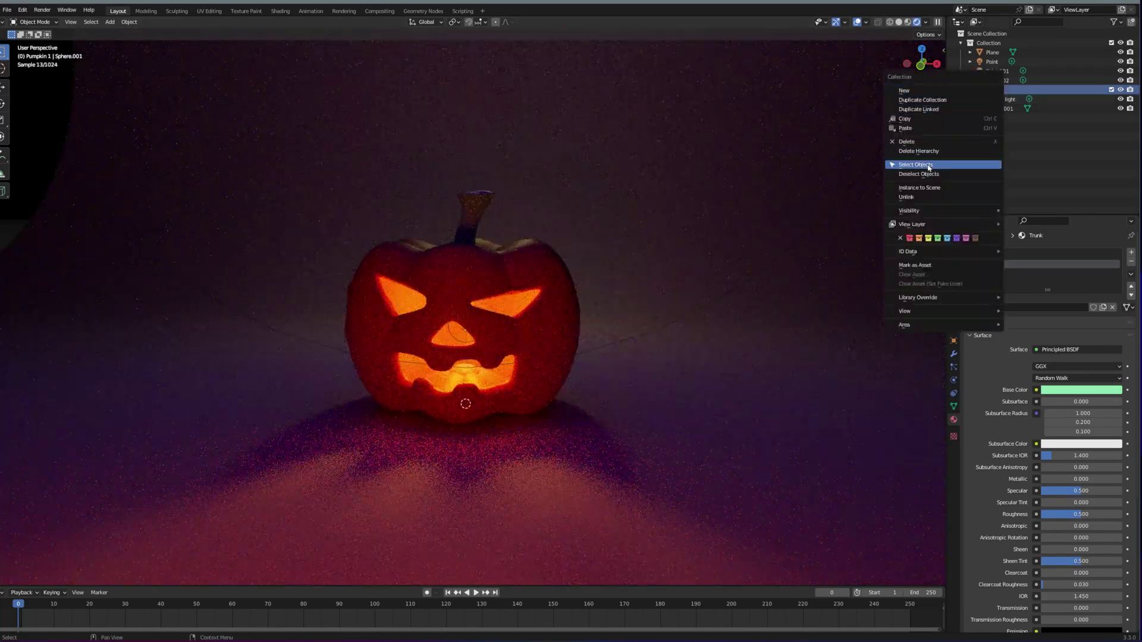
pyautogui.rightClick(986, 92)
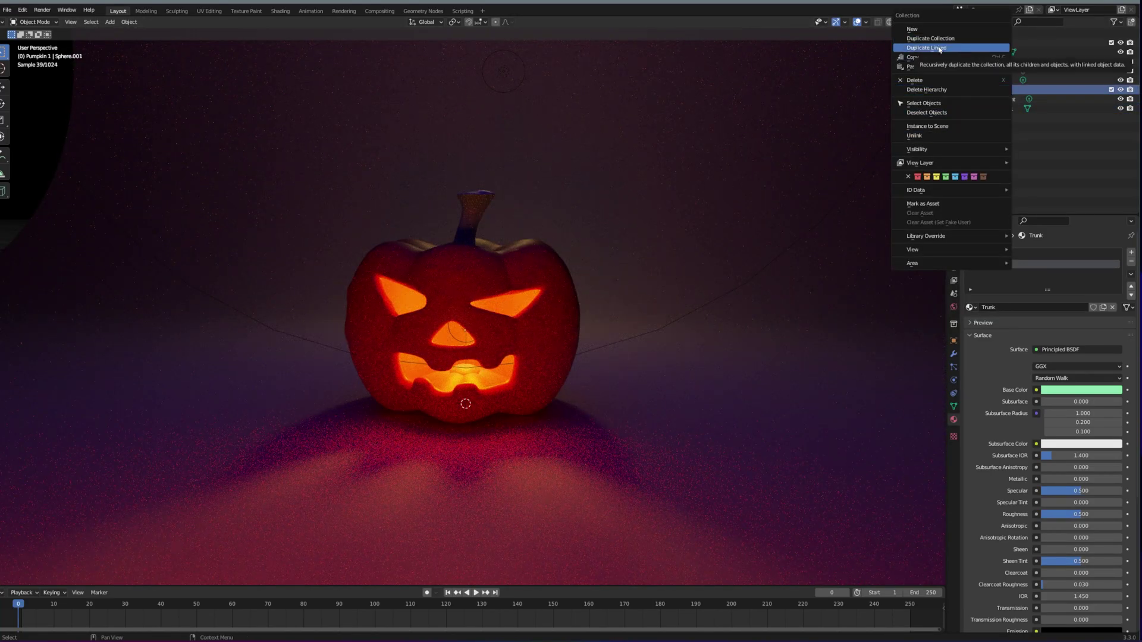
pyautogui.click(940, 50)
# Select the duplicated collection's objects and move them about 1.52 m along X and 1.52 m along Y, keeping their height
pyautogui.click(994, 119)
pyautogui.rightClick(995, 118)
pyautogui.click(936, 174)
pyautogui.press('g')
pyautogui.hotkey('shift', 'z')
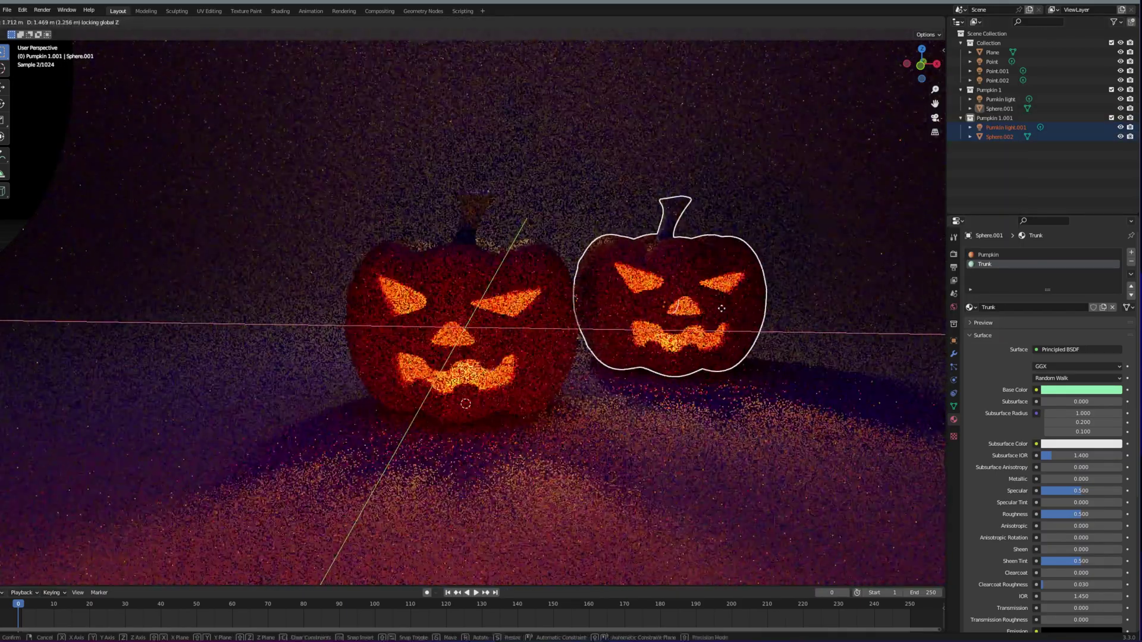
pyautogui.click(655, 307)
# Rotate the duplicated pumpkin and its light slightly about Z and reposition them beside the original as seen from above
pyautogui.press('r')
pyautogui.press('z')
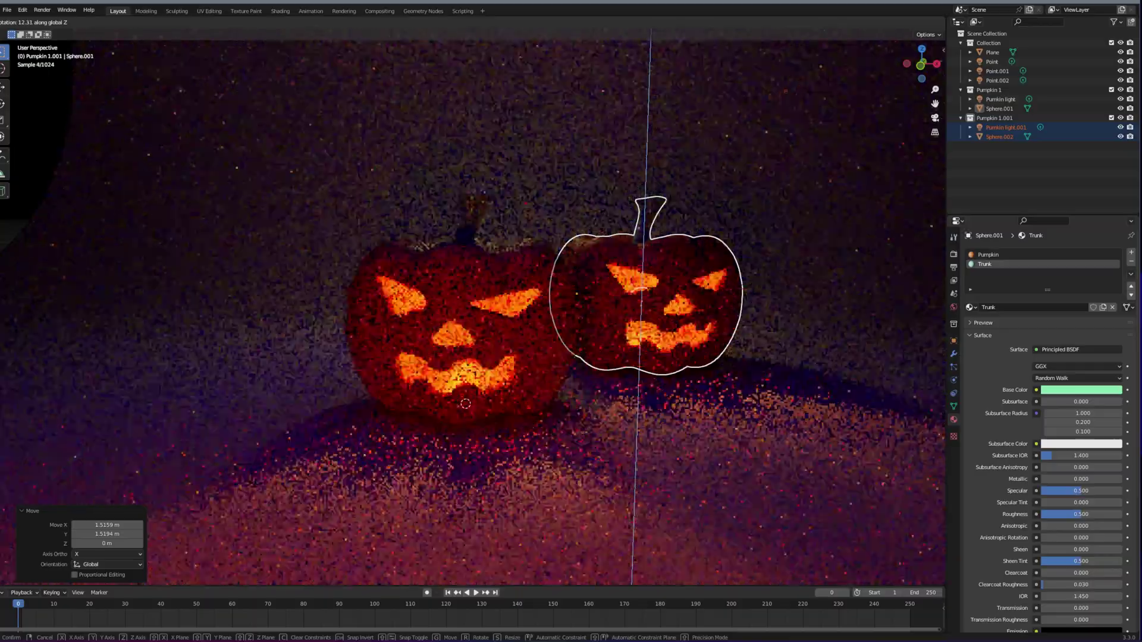
pyautogui.click(650, 278)
pyautogui.press('KP_7')
pyautogui.press('g')
pyautogui.click(607, 287)
# Scale the duplicated pumpkin and its light uniformly to 0.771
pyautogui.press('s')
pyautogui.click(597, 265)
pyautogui.press('KP_1')
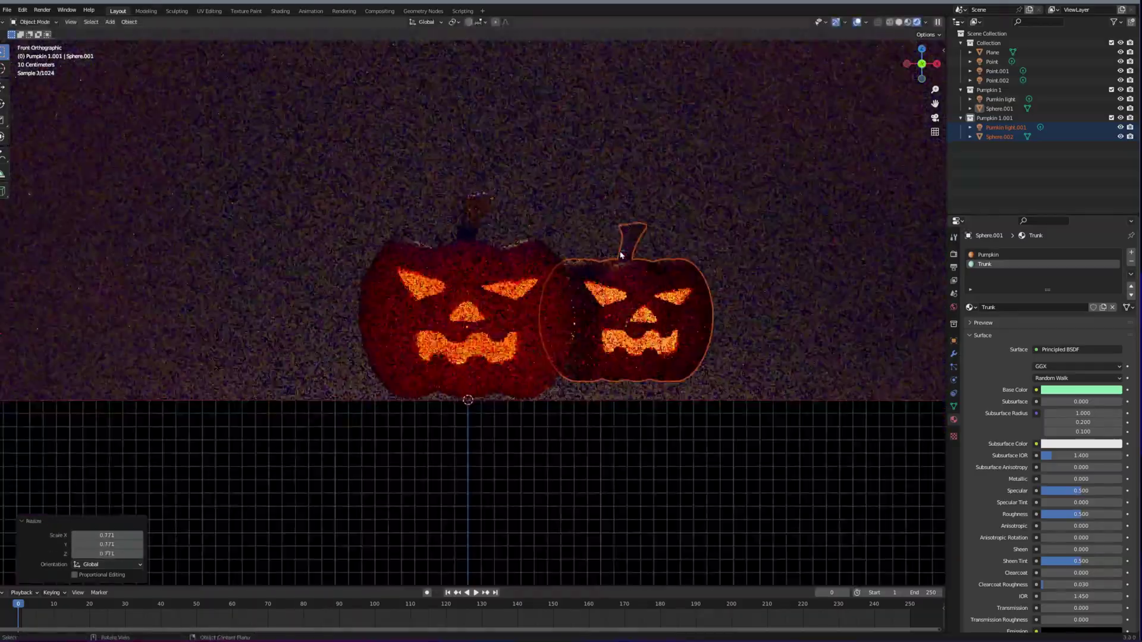
pyautogui.moveTo(617, 302); pyautogui.dragTo(599, 313, button='middle')
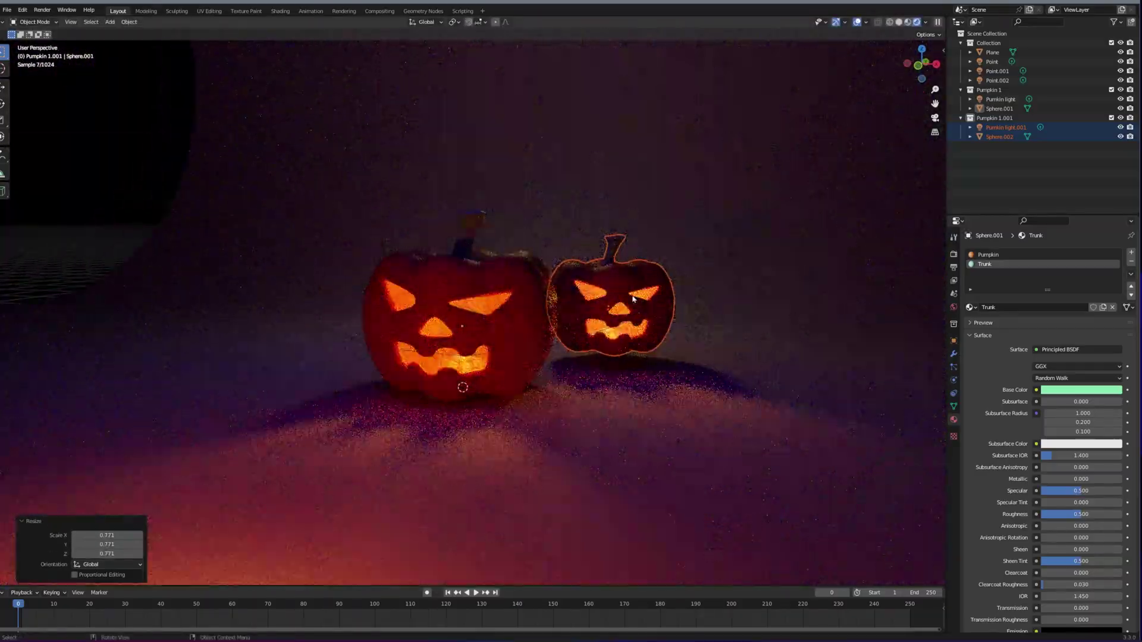
# Lower the smaller pumpkin and its light about 0.13 m along Z so the pumpkin rests on the floor
pyautogui.press('KP_1')
pyautogui.press('g')
pyautogui.press('z')
pyautogui.click(632, 310)
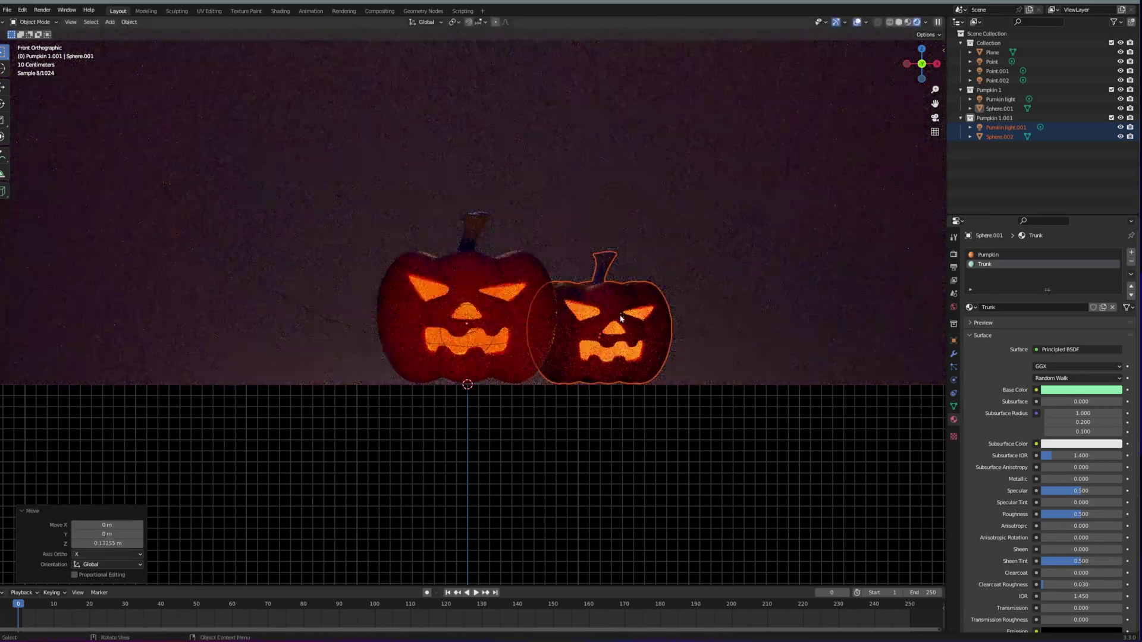
# Show the viewport in Material Preview with overlays visible and duplicate the Pumpkin 1.001 collection, including its pumpkin and light
pyautogui.rightClick(989, 119)
pyautogui.click(951, 64)
pyautogui.hotkey('shift', 'z')
pyautogui.click(929, 22)
pyautogui.click(908, 22)
pyautogui.rightClick(991, 147)
pyautogui.click(935, 202)
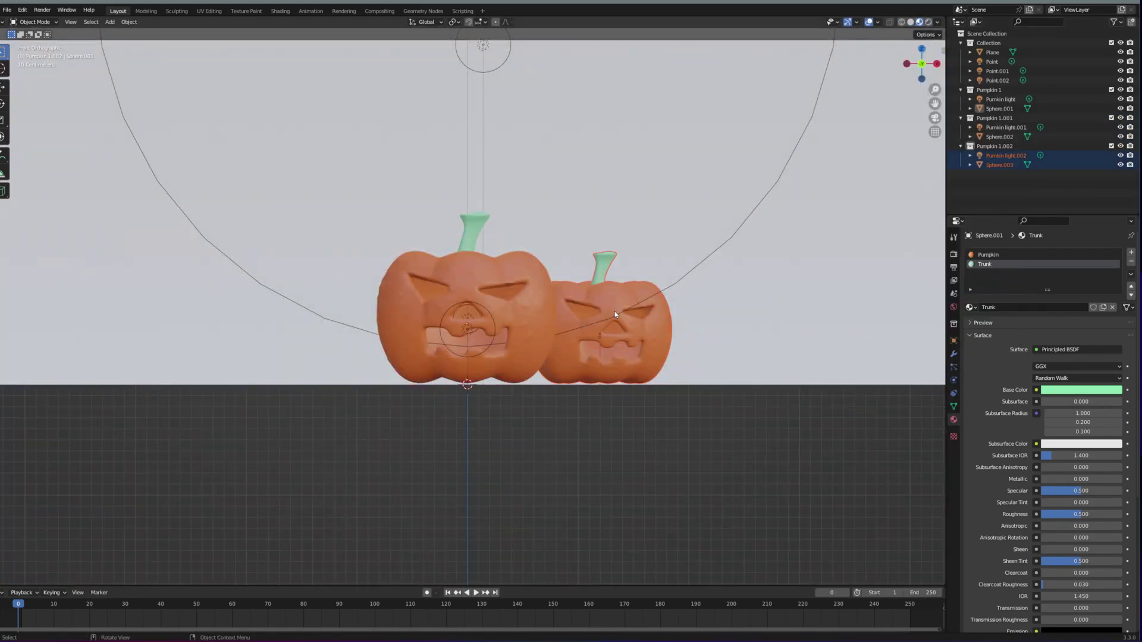
# Move the new pumpkin and its light about -2.59 m along X and rotate them about Z so the face points outward
pyautogui.press('g')
pyautogui.press('x')
pyautogui.click(321, 306)
pyautogui.press('r')
pyautogui.press('z')
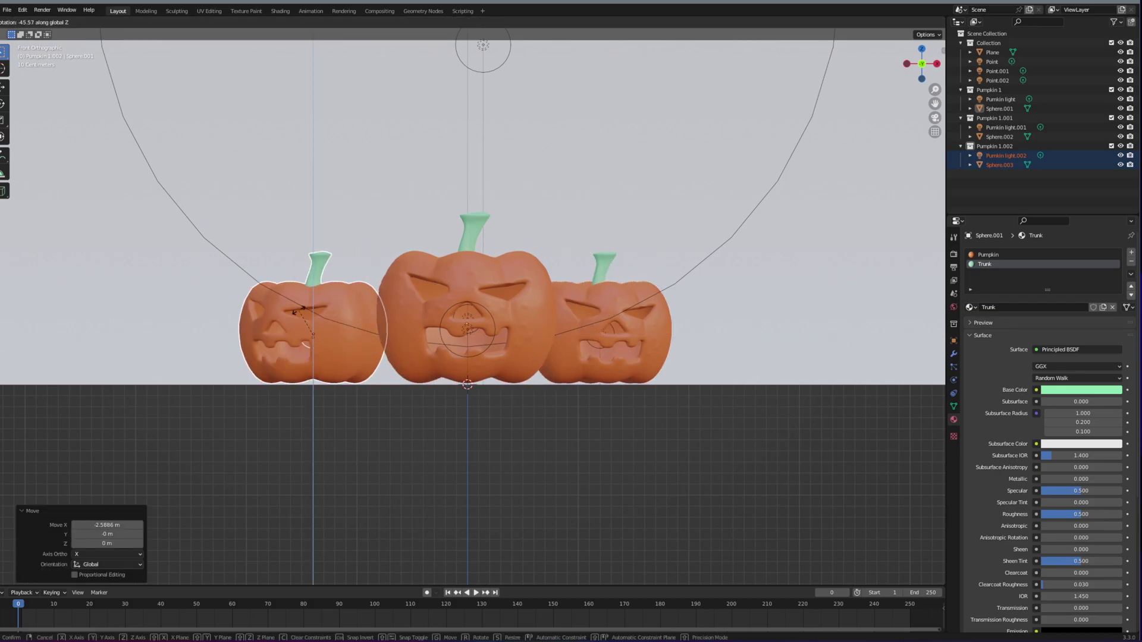
pyautogui.click(300, 313)
# Shift the new pumpkin and its light about 0.34 m along X and about -0.17 m along Y, behind the main pumpkin
pyautogui.press('g')
pyautogui.press('x')
pyautogui.click(336, 317)
pyautogui.press('KP_7')
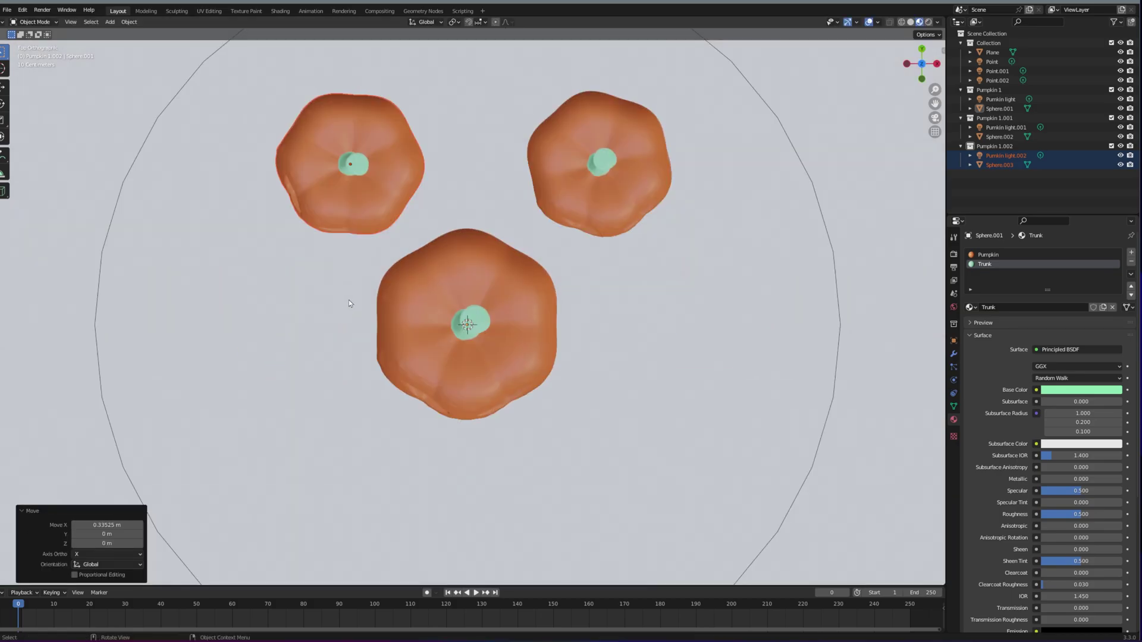
pyautogui.press('g')
pyautogui.click(347, 319)
# Add a camera and align it to a slightly raised front view of the three pumpkins
pyautogui.press('KP_1')
pyautogui.moveTo(498, 295); pyautogui.dragTo(495, 306, button='middle')
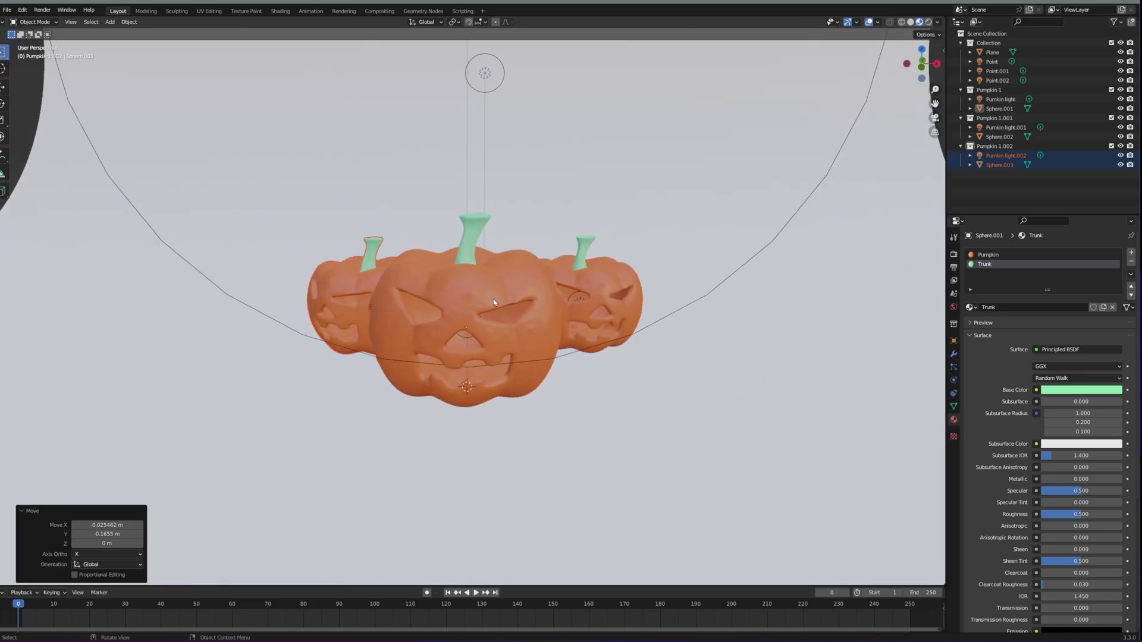
pyautogui.hotkey('shift', 'a')
pyautogui.click(488, 288)
pyautogui.press('ctrl+alt+KP_0')
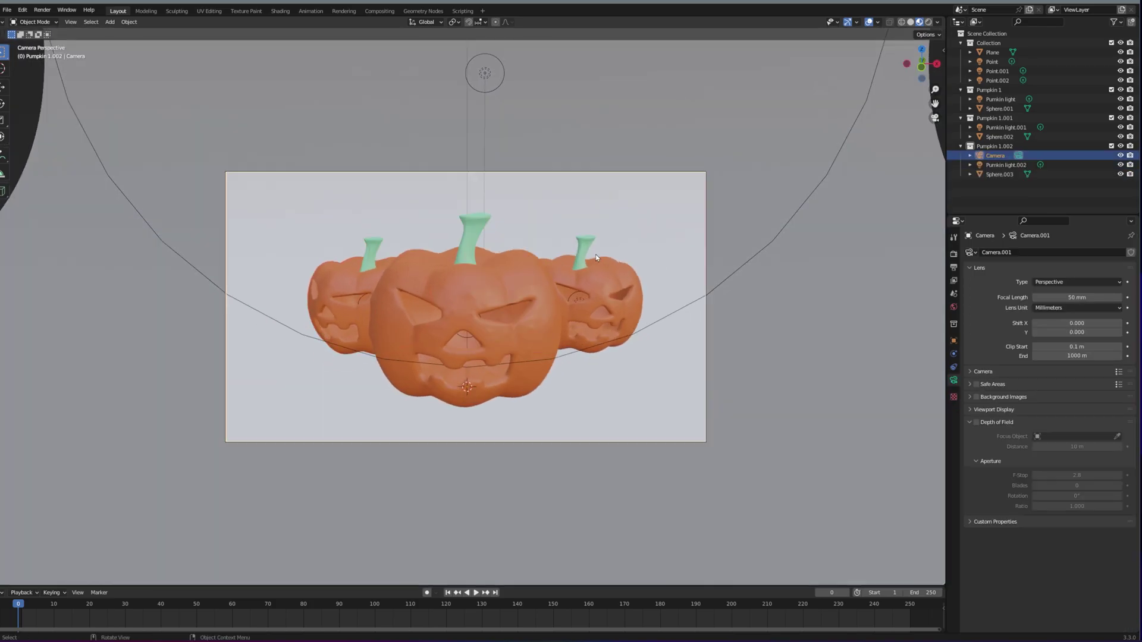
# Set the camera's focal length to 35 mm and enable its depth of field
pyautogui.press('KP_0')
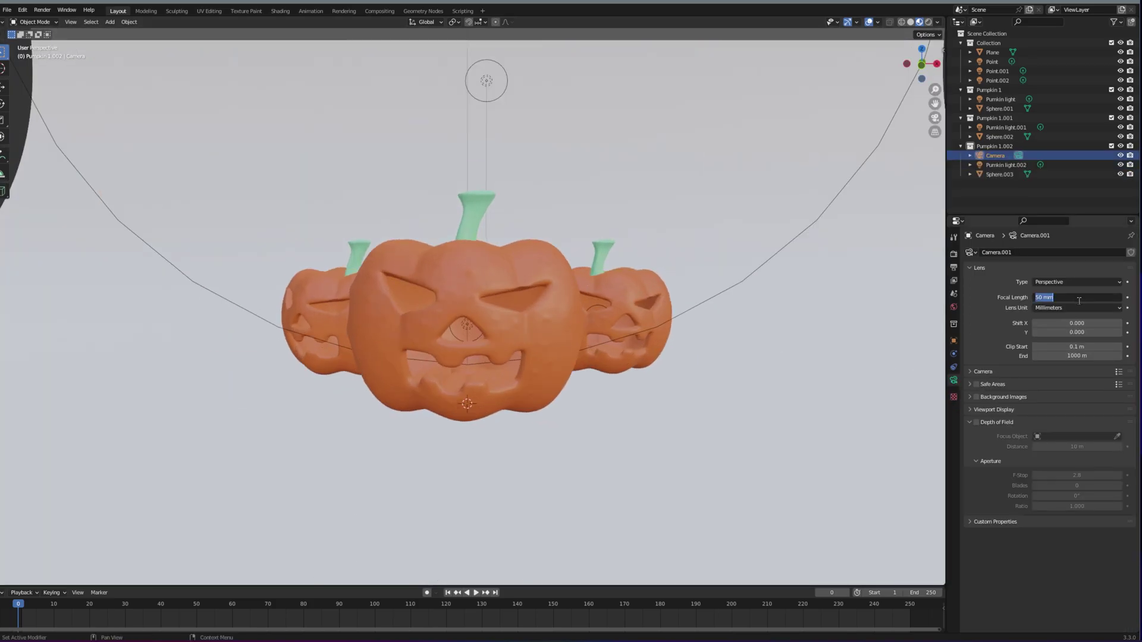
pyautogui.click(976, 422)
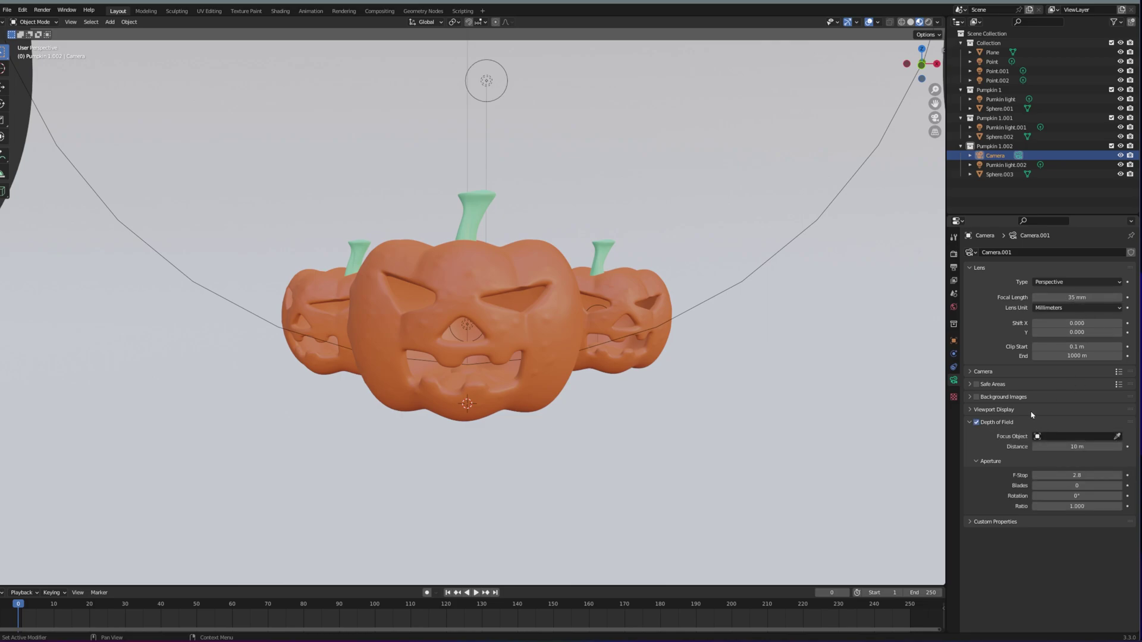
# Move the camera from Pumpkin 1.002 into the main Collection and switch the viewport to rendered shading
pyautogui.click(539, 339)
pyautogui.click(997, 52)
pyautogui.moveTo(997, 155); pyautogui.dragTo(989, 45)
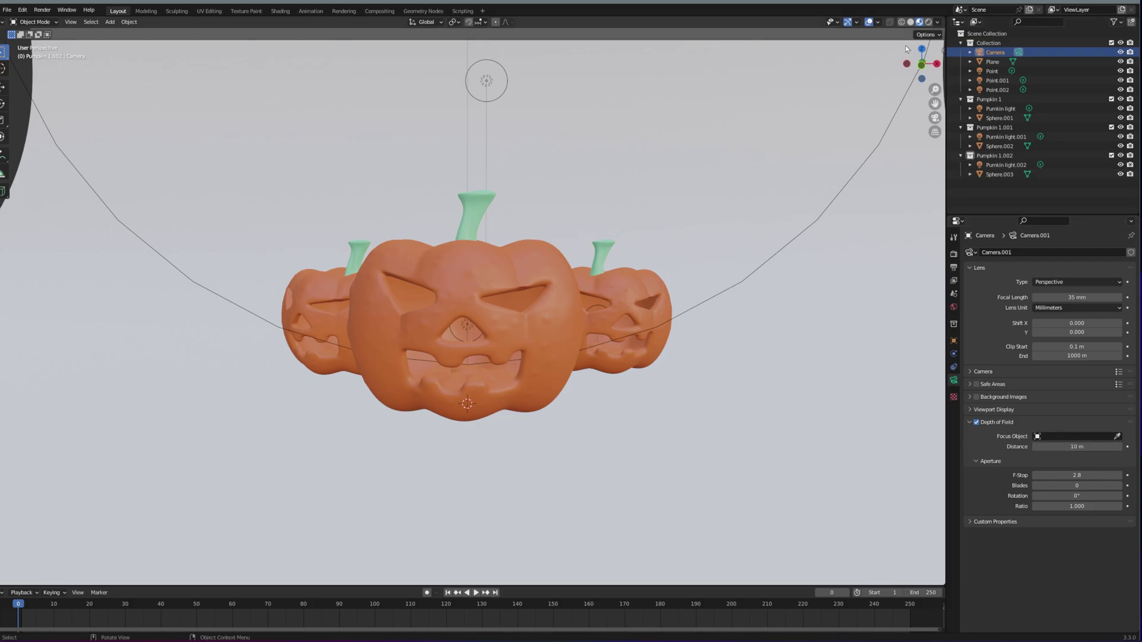
pyautogui.click(928, 23)
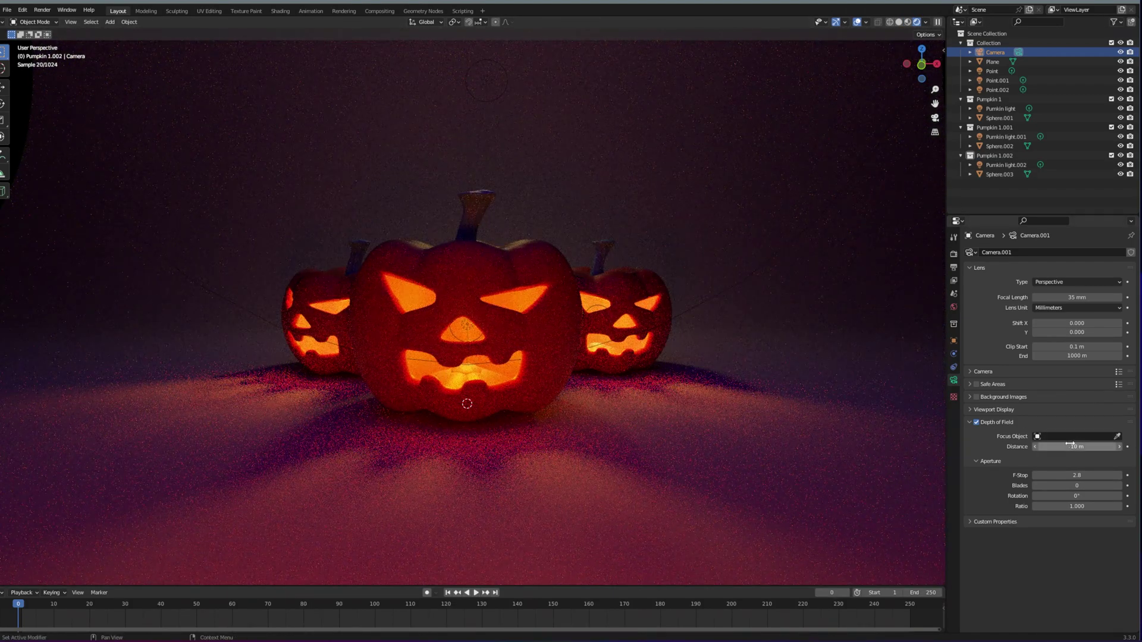
# Set the maximum samples for the final render to 100
pyautogui.click(954, 254)
pyautogui.click(1080, 340)
pyautogui.press('Return')
pyautogui.click(1084, 402)
pyautogui.write('100')
pyautogui.press('Return')
# Set the maximum samples for both viewport and render to 250 and the Cycles device to GPU Compute
pyautogui.click(1090, 342)
pyautogui.press('Return')
pyautogui.click(1084, 401)
pyautogui.write('250')
pyautogui.press('Return')
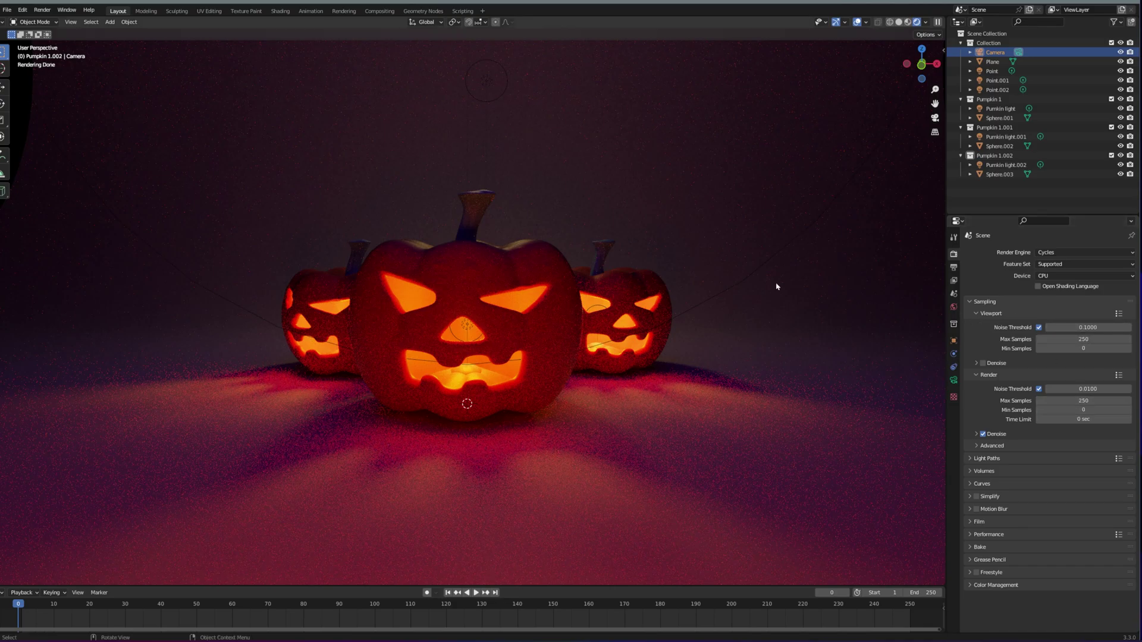
pyautogui.click(1083, 276)
pyautogui.click(1065, 291)
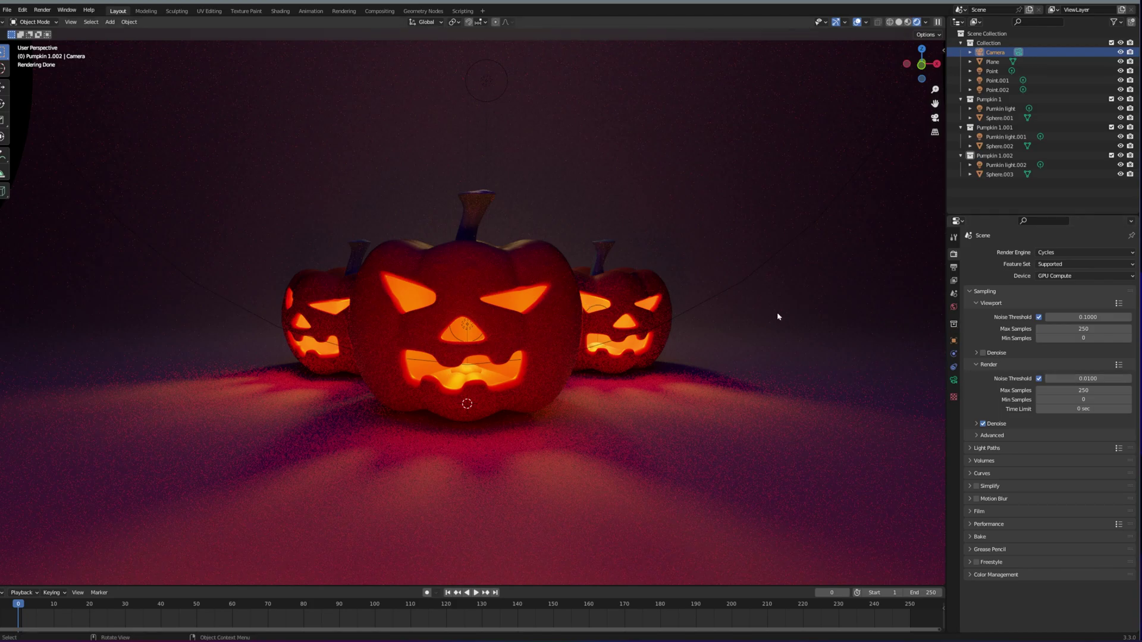
# Open the camera's settings and inspect the light settings of the third pumpkin
pyautogui.click(954, 381)
pyautogui.click(1000, 173)
pyautogui.click(1004, 166)
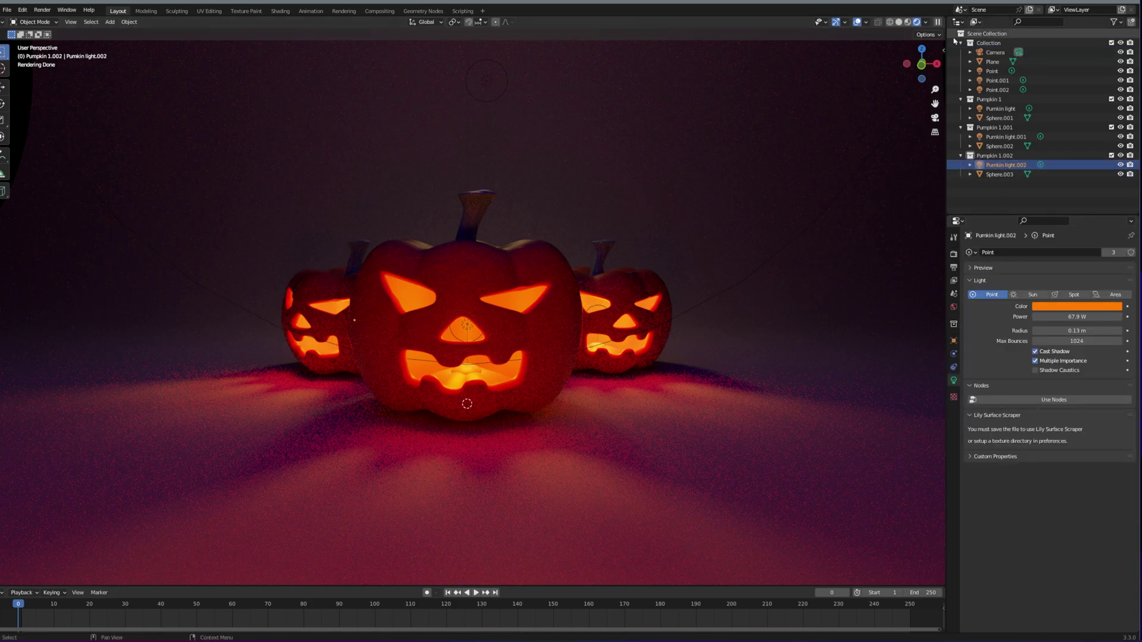
# Align the camera to a lower front view and shift it about 0.40 m in view X and -0.16 m in view Y
pyautogui.moveTo(614, 329); pyautogui.dragTo(567, 318, button='middle')
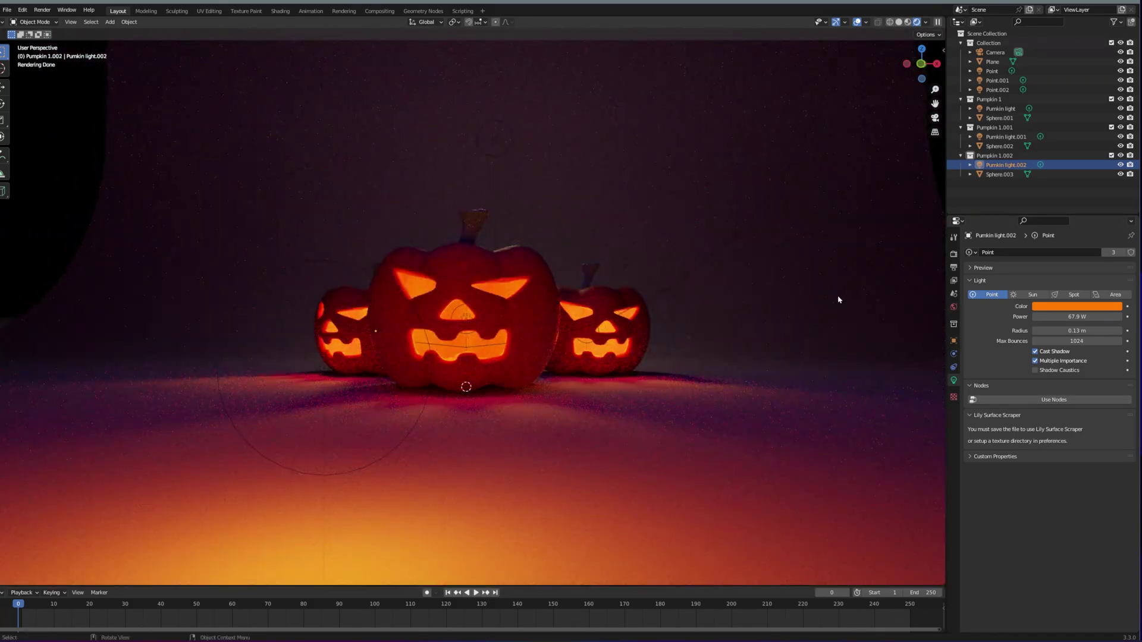
pyautogui.press('KP_0')
pyautogui.press('g')
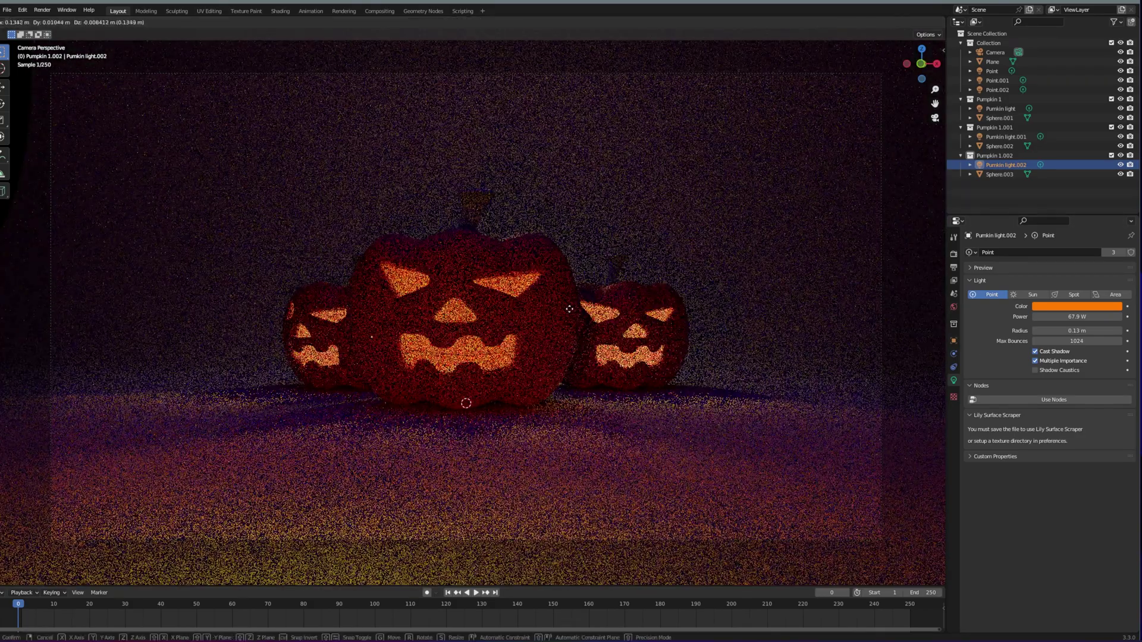
pyautogui.click(570, 309)
pyautogui.click(881, 268)
pyautogui.press('g')
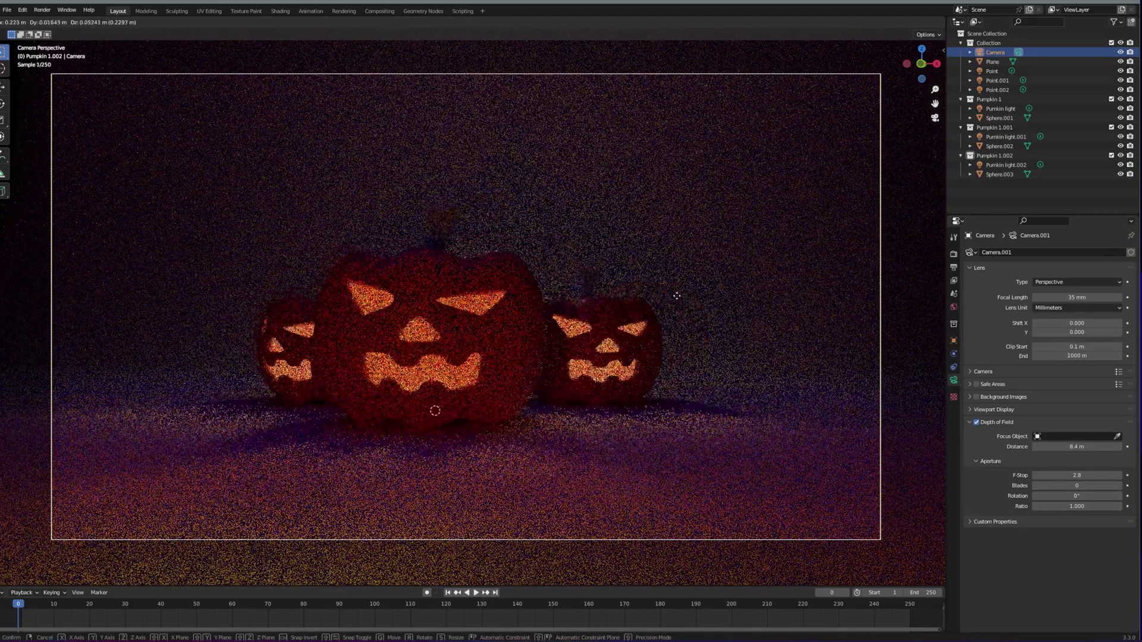
pyautogui.click(705, 316)
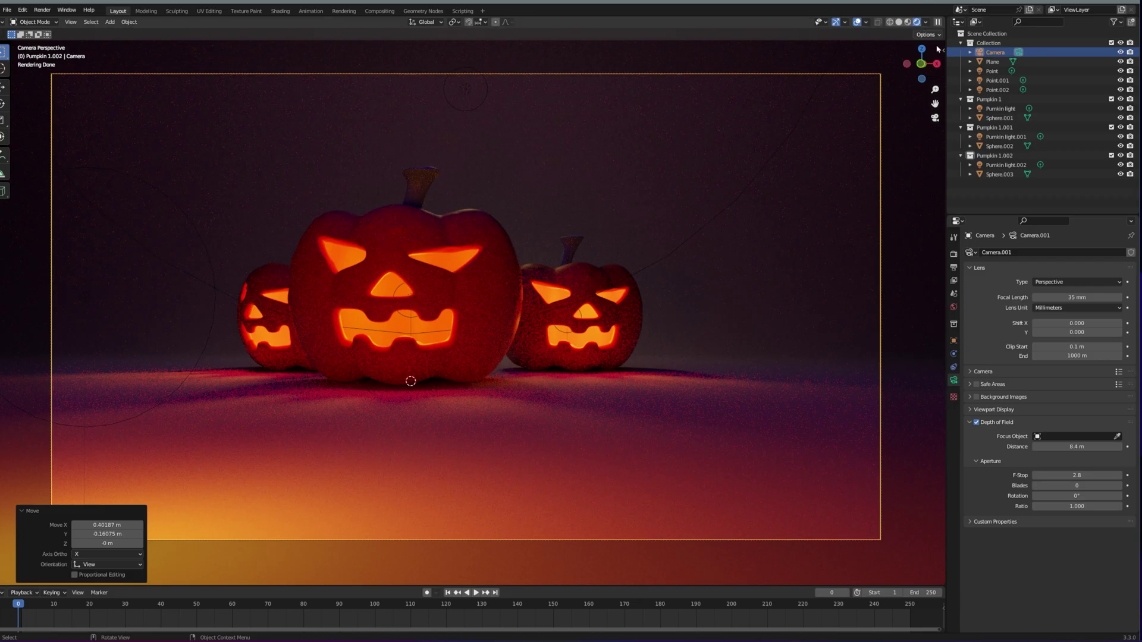
# Reduce the shared pumpkin light's power to 28.9 W
pyautogui.click(632, 402)
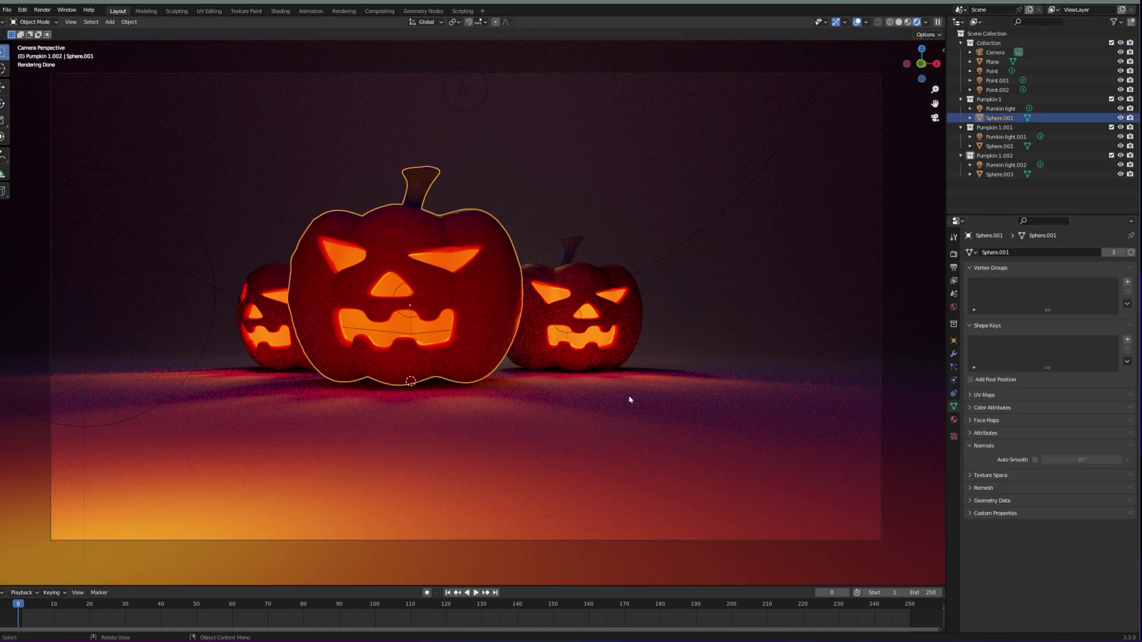
pyautogui.click(1005, 137)
pyautogui.moveTo(1077, 316)
pyautogui.mouseDown()
pyautogui.moveTo(1108, 326)
pyautogui.moveTo(1060, 316)
pyautogui.mouseUp()
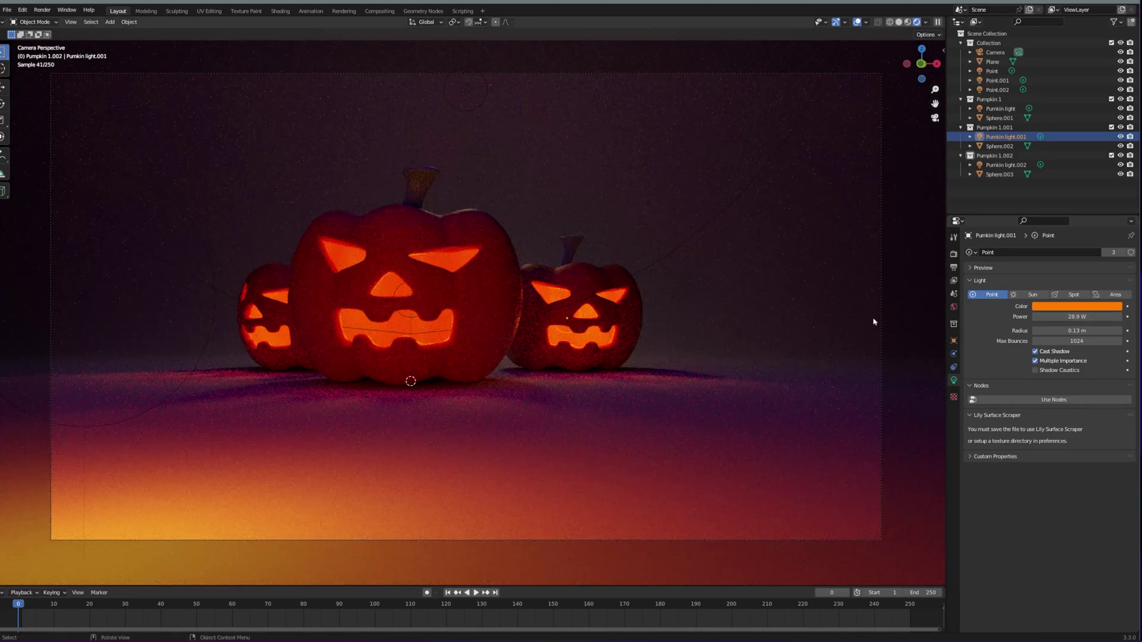
# Enable viewport denoising and set the maximum samples for both viewport and render to 500
pyautogui.click(953, 267)
pyautogui.click(954, 254)
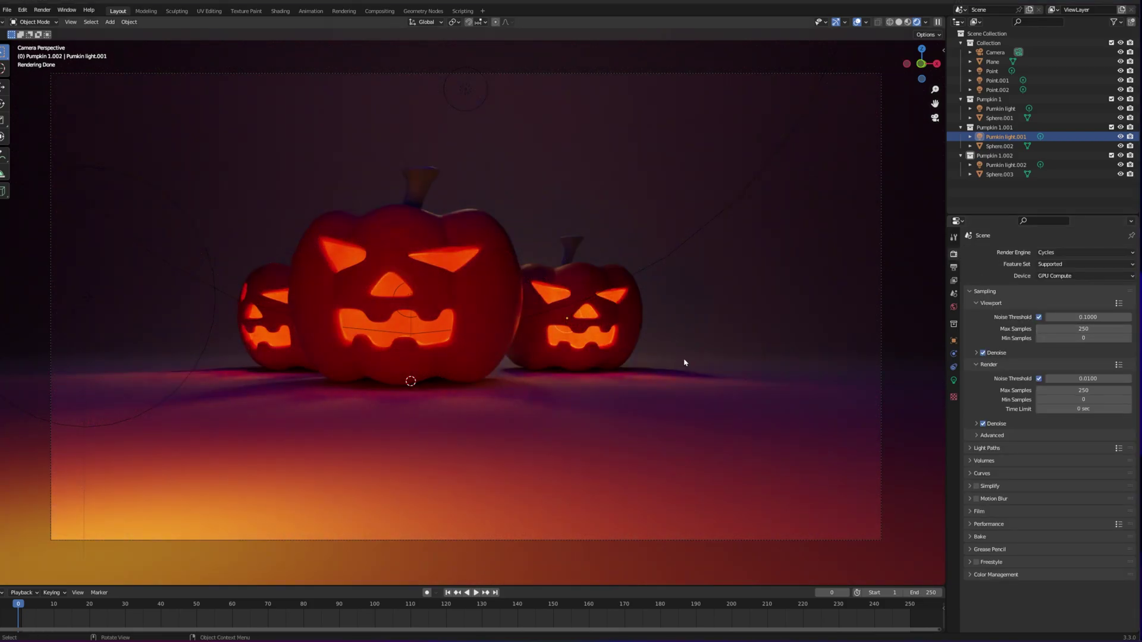
pyautogui.doubleClick(1059, 328)
pyautogui.write('500')
pyautogui.press('Return')
pyautogui.doubleClick(1055, 390)
pyautogui.write('500')
pyautogui.press('Return')
# Set the maximum light path bounces to 32 and hide the viewport overlays
pyautogui.click(971, 450)
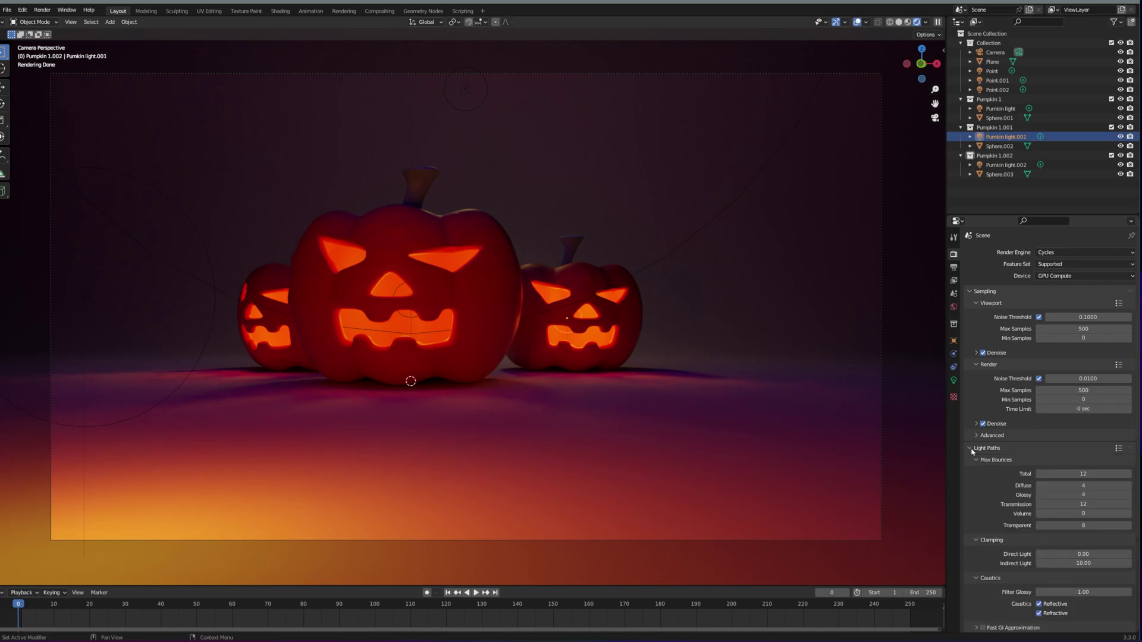
pyautogui.write('32')
pyautogui.press('Return')
pyautogui.click(973, 450)
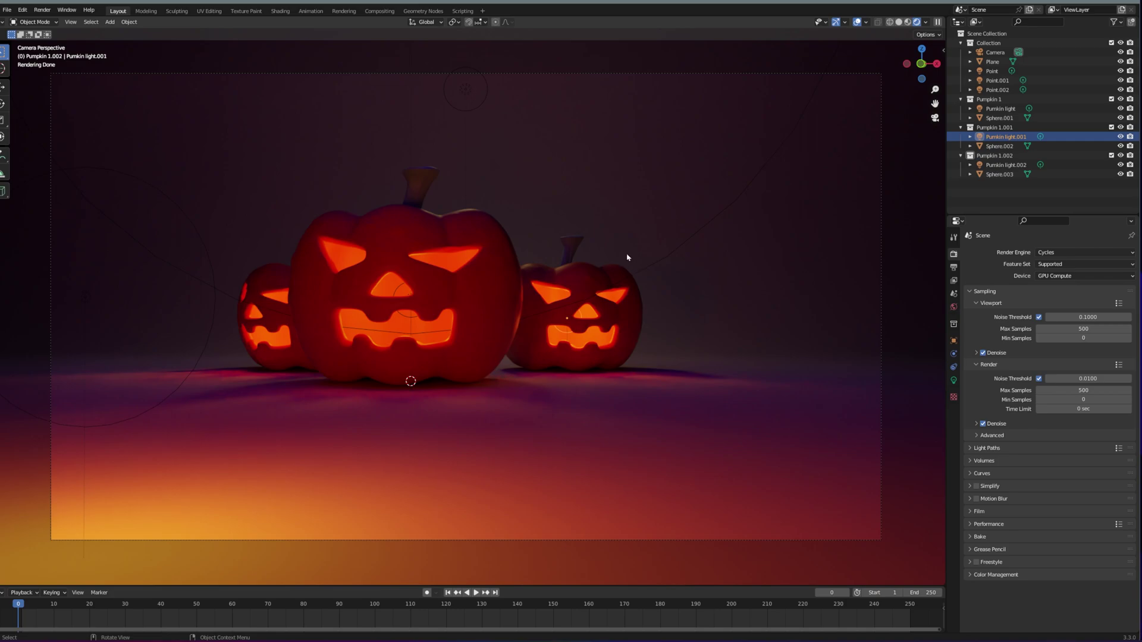
pyautogui.click(857, 22)
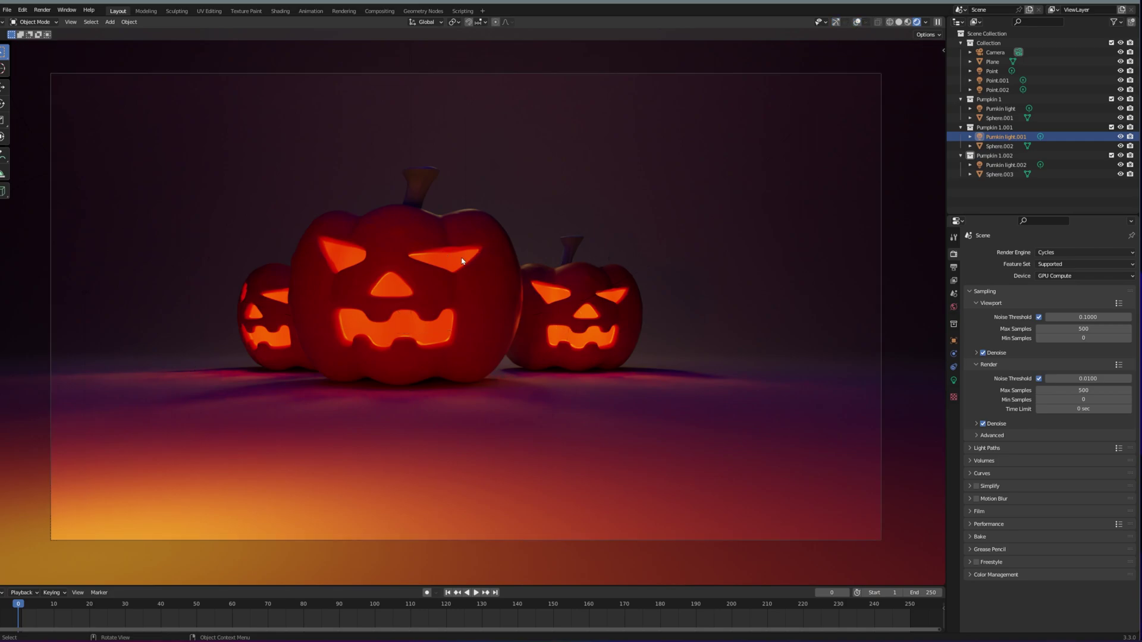
# Override the scene's color management for the output and choose sRGB as the display device
pyautogui.click(953, 269)
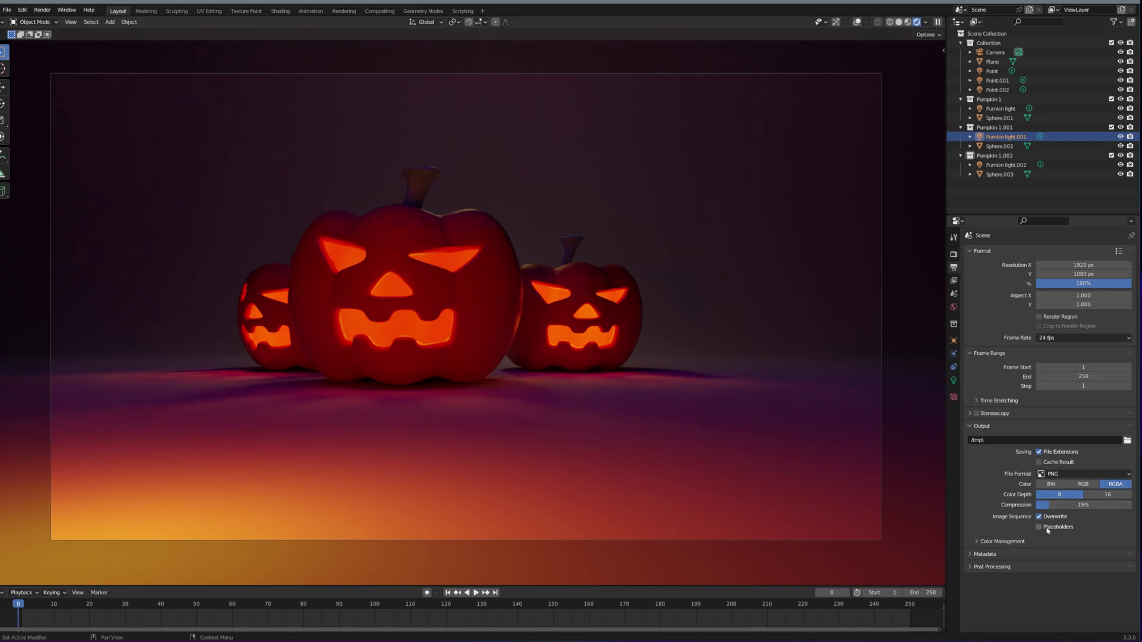
pyautogui.click(1002, 541)
pyautogui.scroll(-1, 1011, 542)
pyautogui.click(1108, 531)
pyautogui.click(1069, 543)
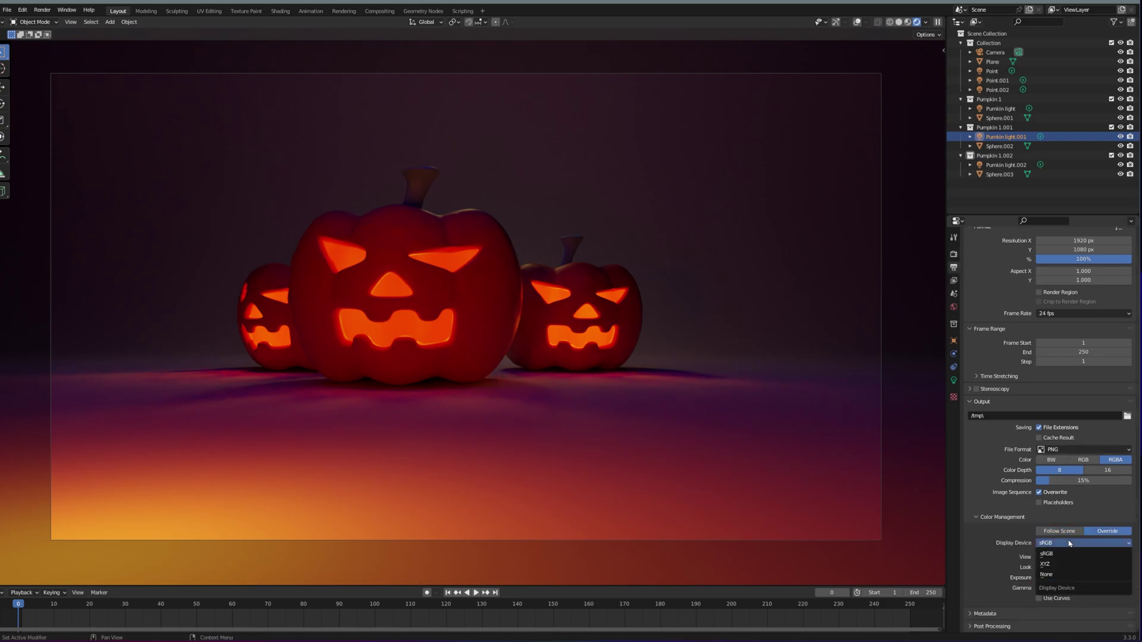
pyautogui.click(1066, 554)
# Examine the output's view, look and post-processing options and return to the render settings
pyautogui.click(1065, 557)
pyautogui.click(1062, 568)
pyautogui.click(1058, 544)
pyautogui.click(1055, 554)
pyautogui.click(1053, 557)
pyautogui.click(1049, 579)
pyautogui.click(1056, 569)
pyautogui.click(1001, 627)
pyautogui.scroll(-2, 1031, 607)
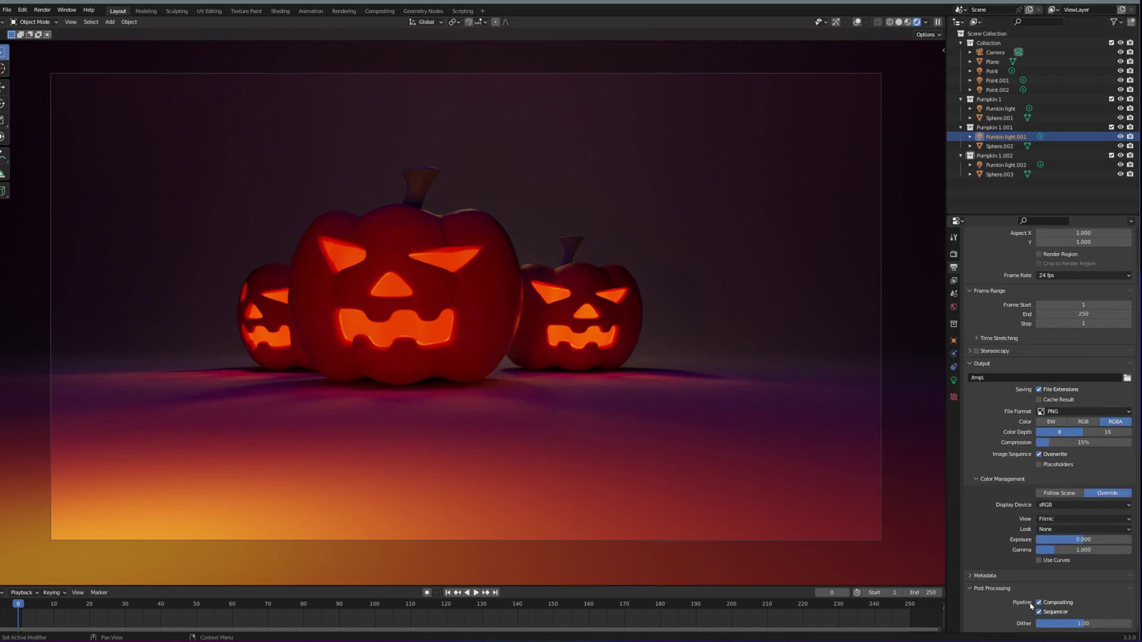
pyautogui.scroll(5, 1020, 595)
pyautogui.click(954, 254)
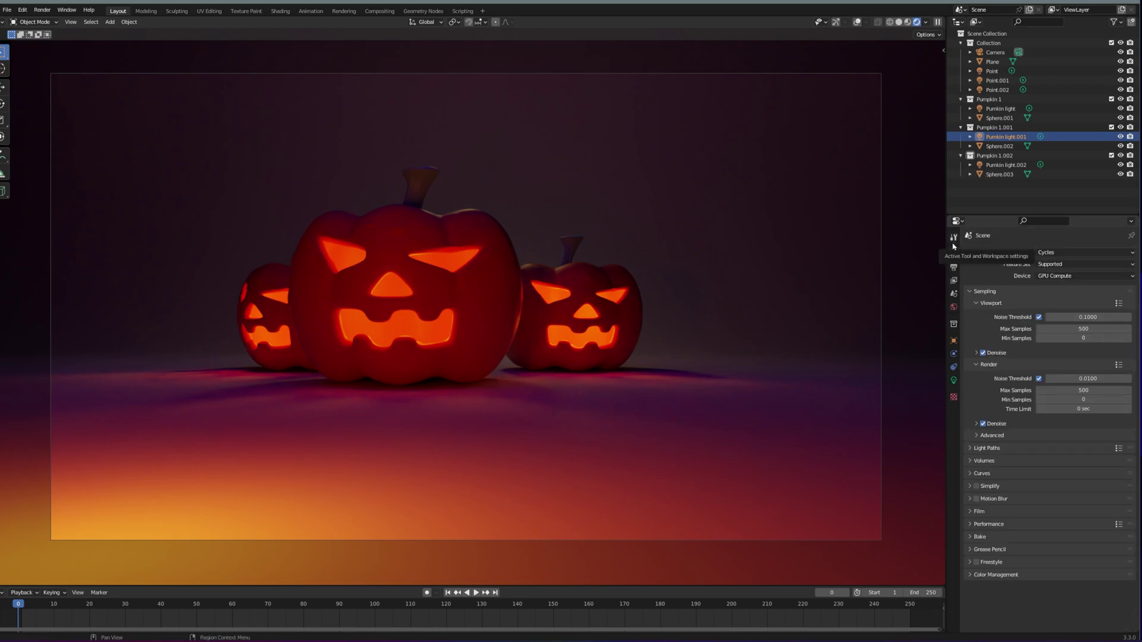
# Save the project in the Practice folder as Pumpkin 2
pyautogui.hotkey('ctrl', 'shift', 's')
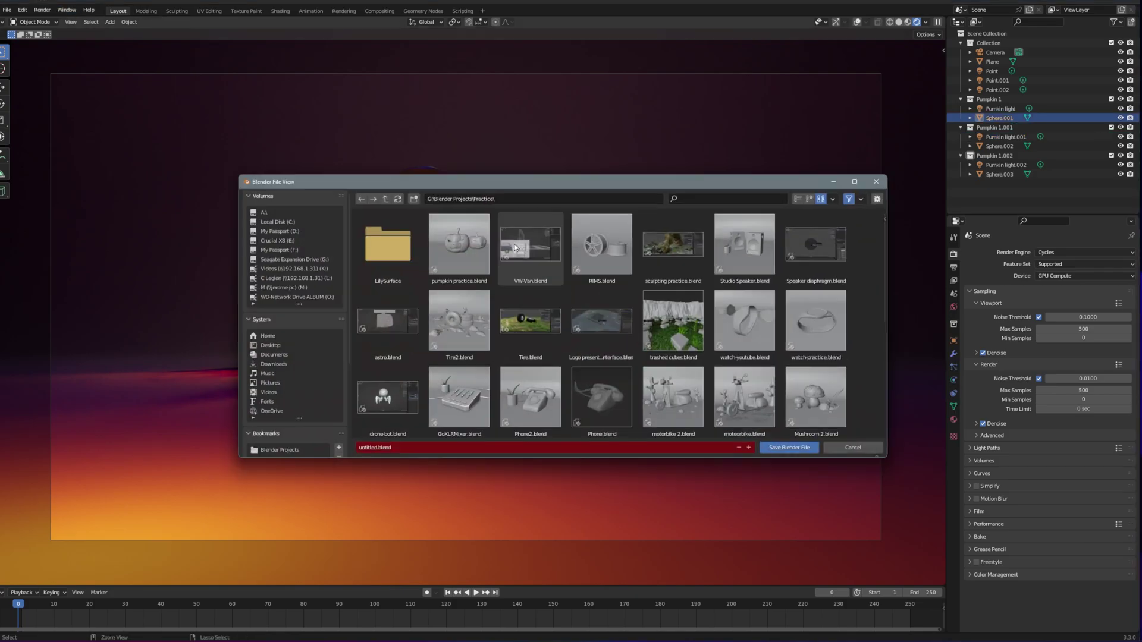
pyautogui.write('Pumpkin 2')
pyautogui.press('Return')
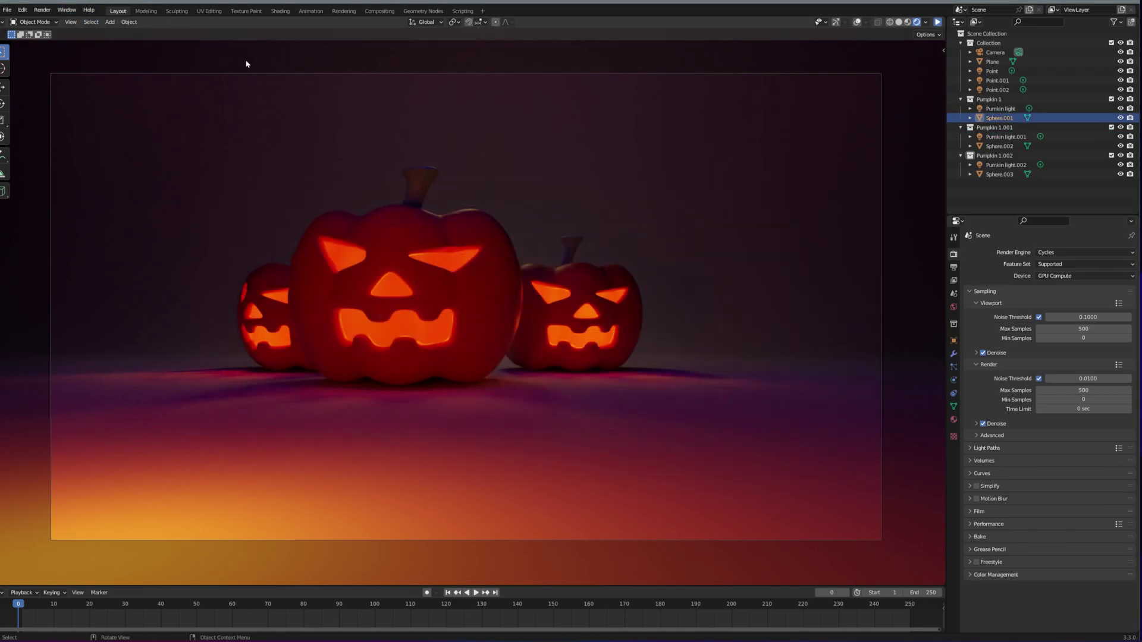
# Render the final image from the camera
pyautogui.click(42, 9)
pyautogui.click(59, 22)
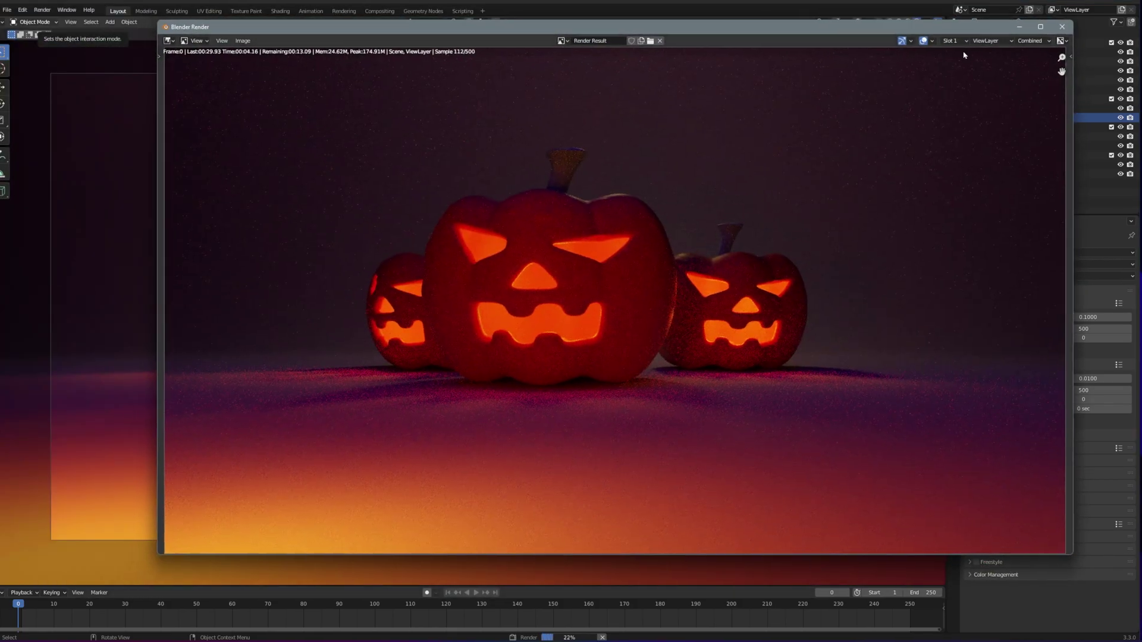